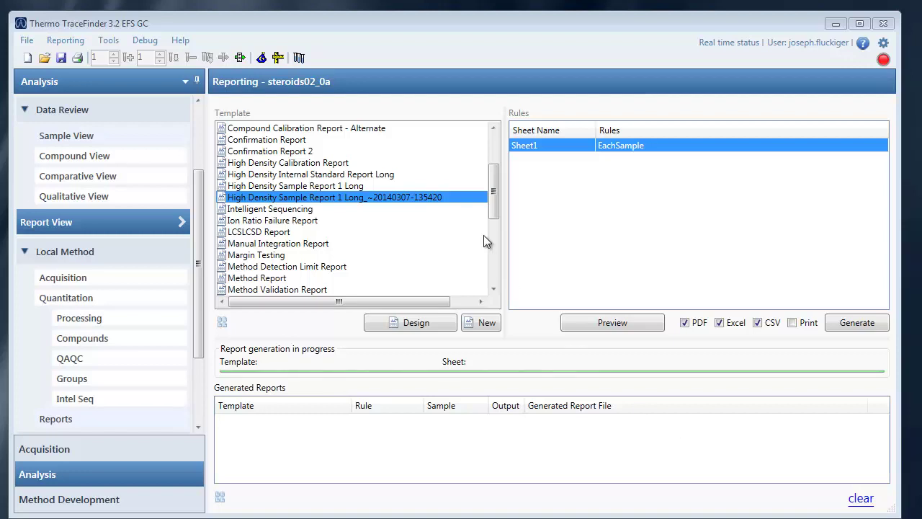
# - Start a new report template and insert a Quan Results table at cell B2
pyautogui.click(493, 323)
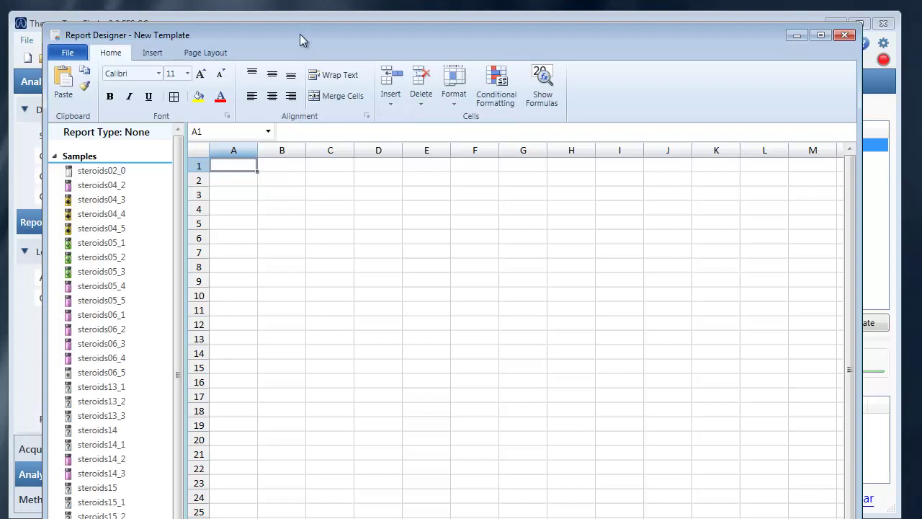
pyautogui.moveTo(300, 33); pyautogui.dragTo(299, 23)
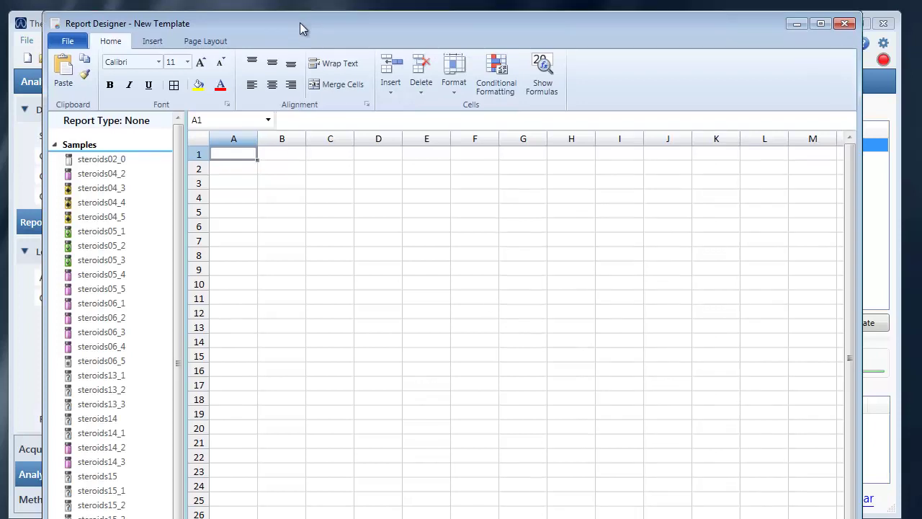
pyautogui.click(262, 169)
pyautogui.click(151, 41)
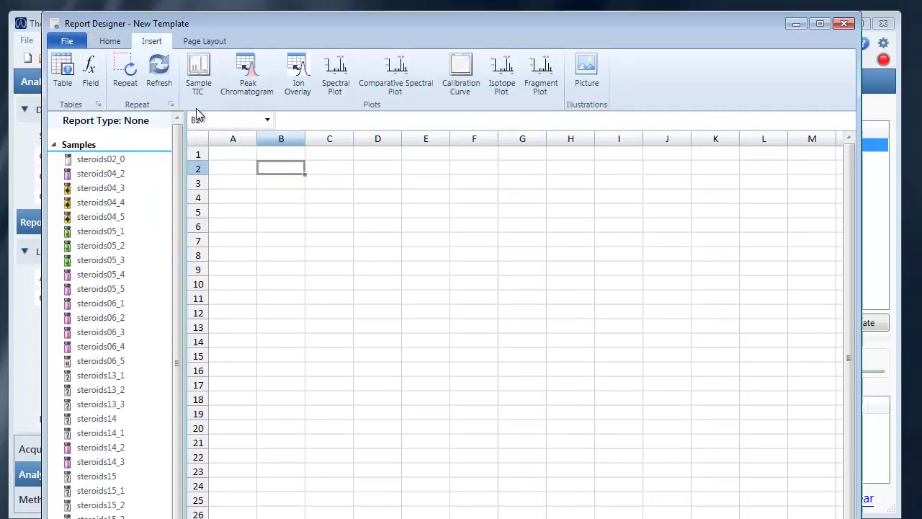
pyautogui.click(62, 68)
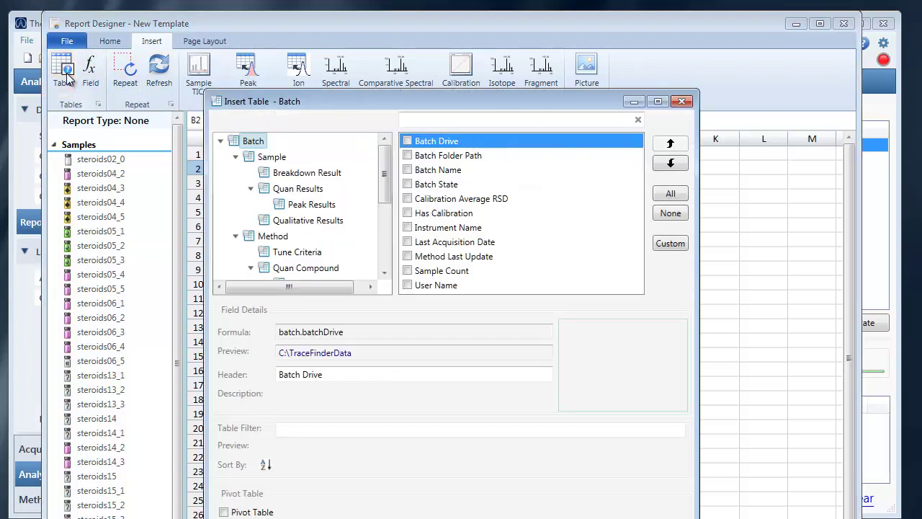
pyautogui.click(309, 189)
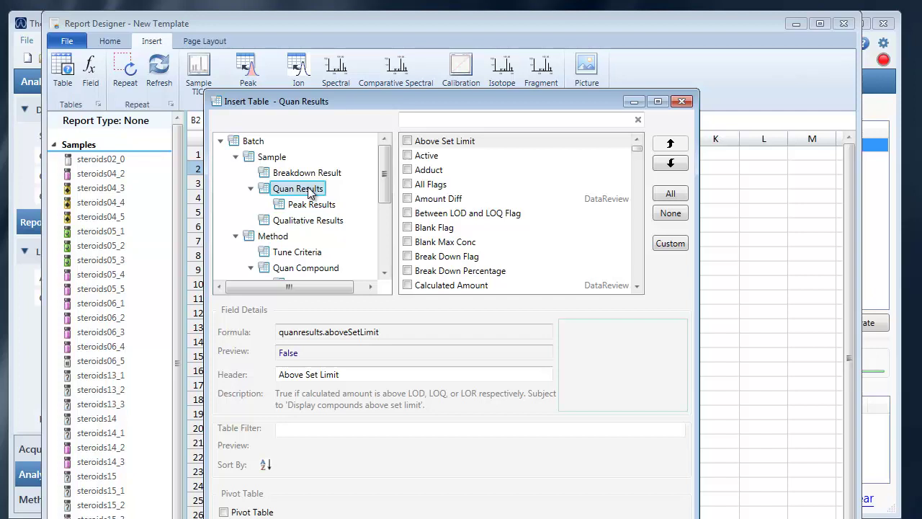
# - Give the table Sample Raw File Name, Compound Name and Calculated Amount columns
pyautogui.click(448, 122)
pyautogui.write('samp')
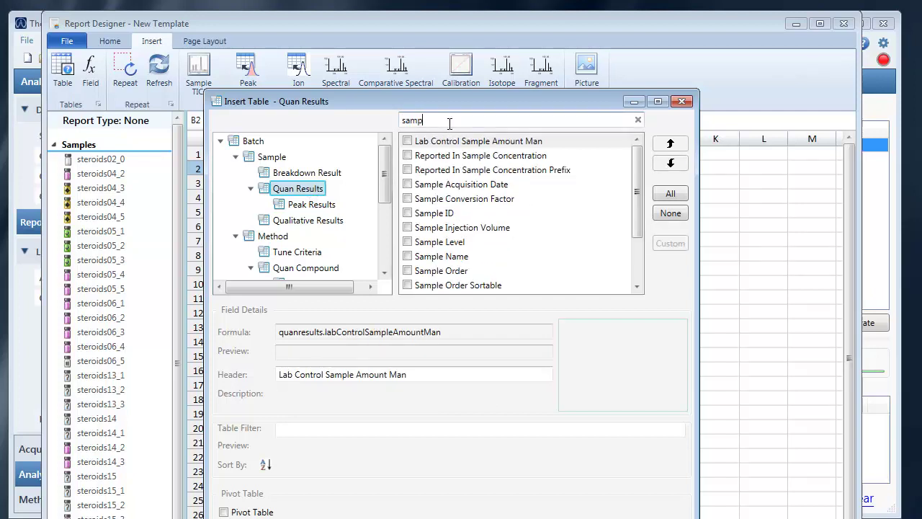
pyautogui.write('le r')
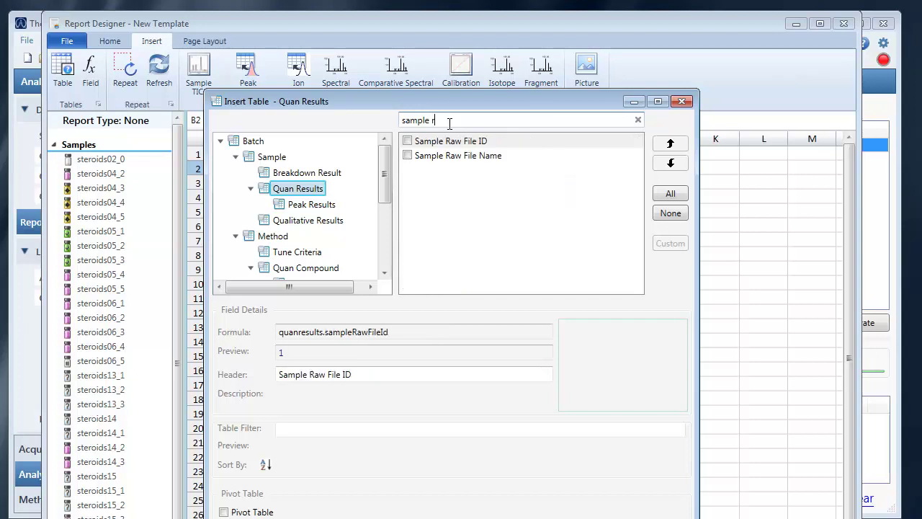
pyautogui.click(408, 157)
pyautogui.write('com')
pyautogui.click(407, 156)
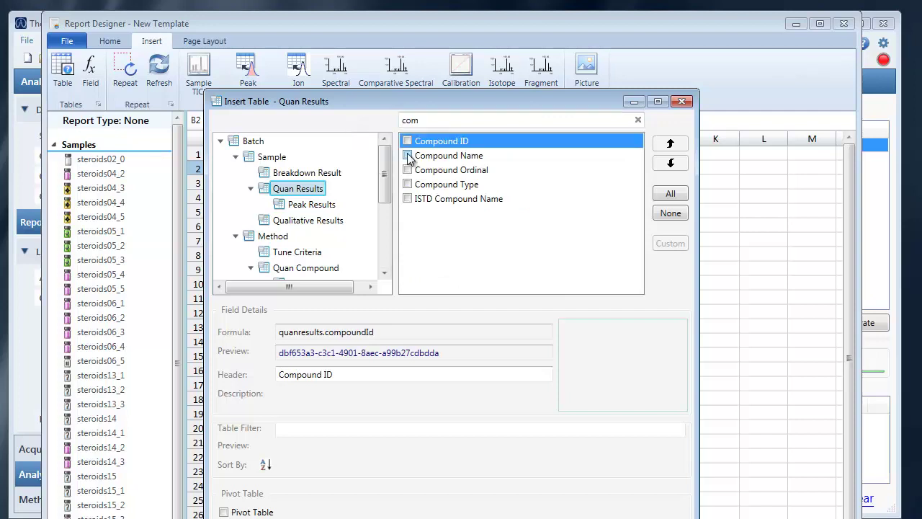
pyautogui.write('cal')
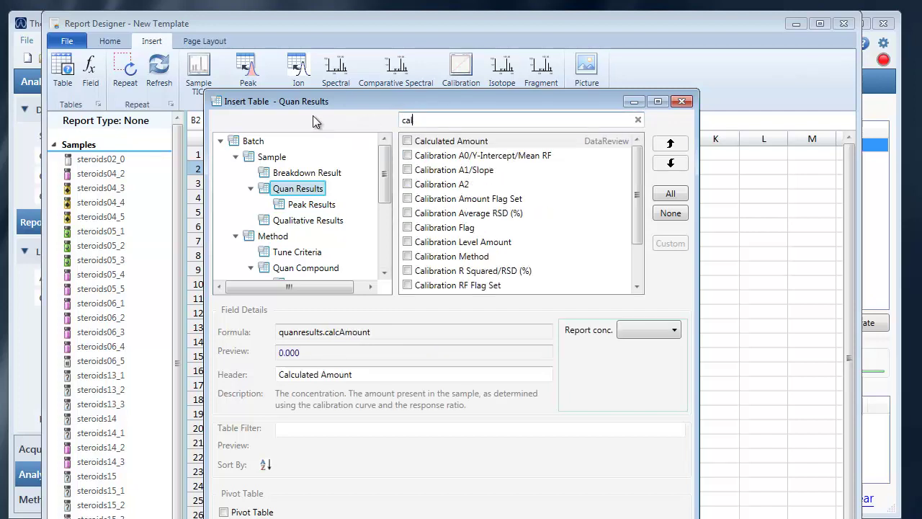
pyautogui.write('c')
pyautogui.click(408, 142)
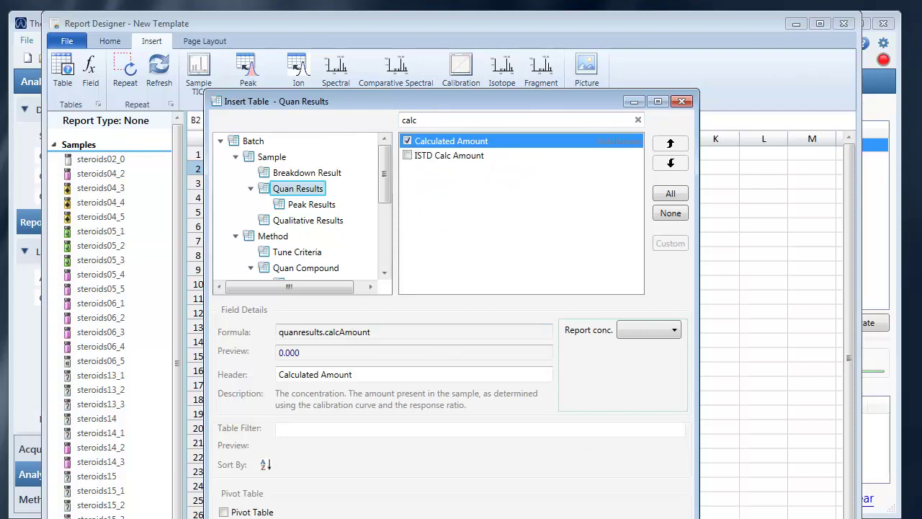
pyautogui.press('Return')
# - Reorder the table fields: Compound Name first, Calculated Amount below Sample Raw File Name
pyautogui.click(364, 240)
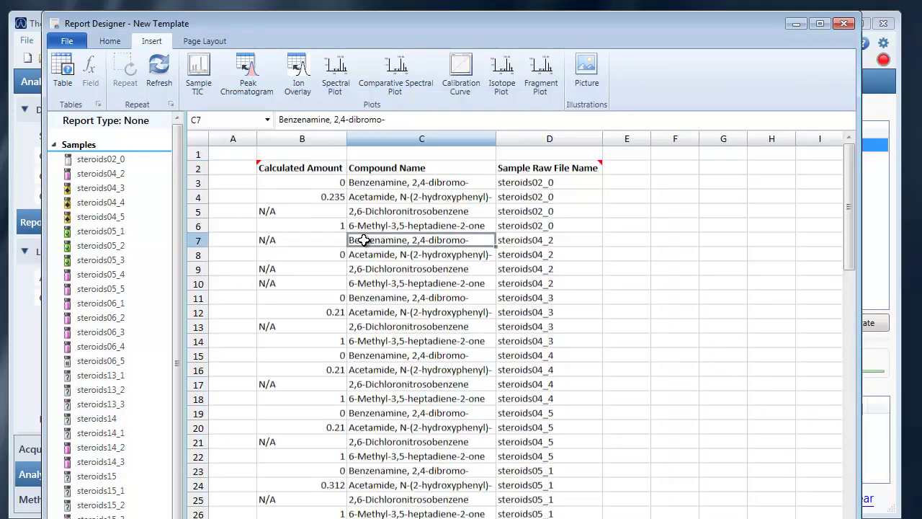
pyautogui.doubleClick(364, 240)
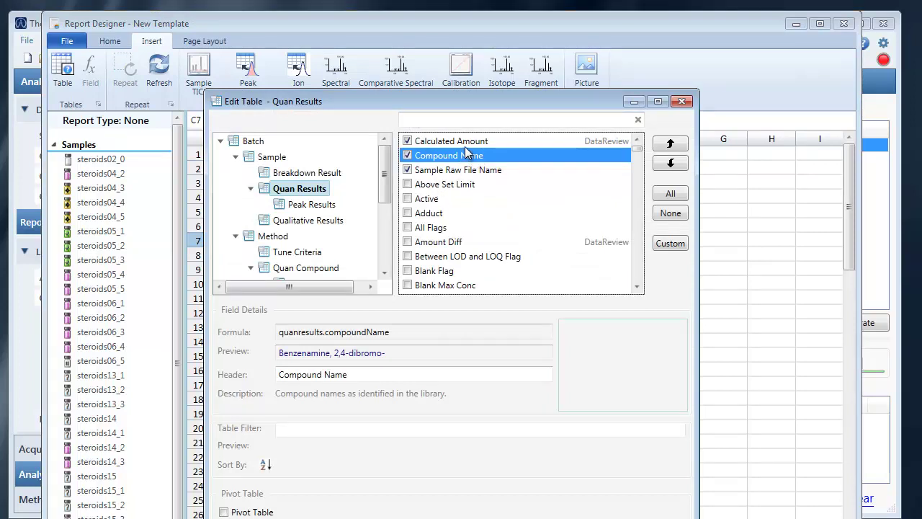
pyautogui.click(670, 144)
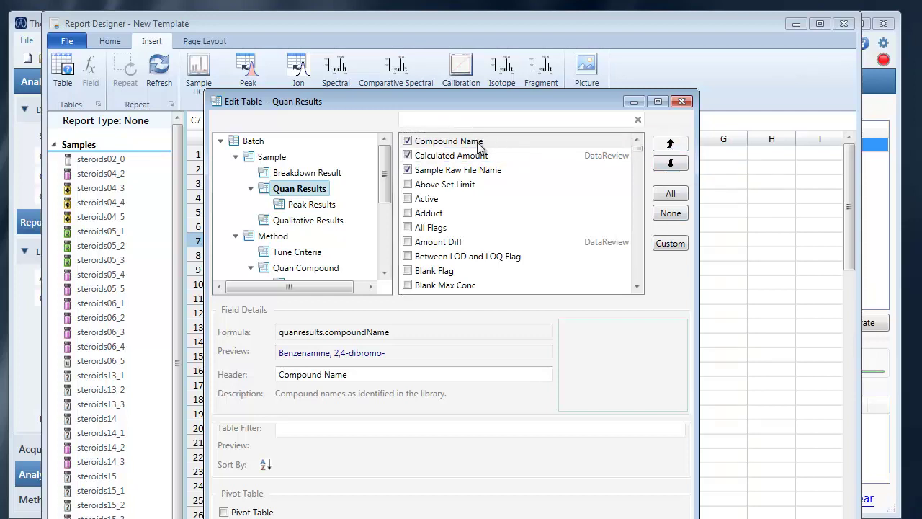
pyautogui.click(473, 163)
pyautogui.click(669, 164)
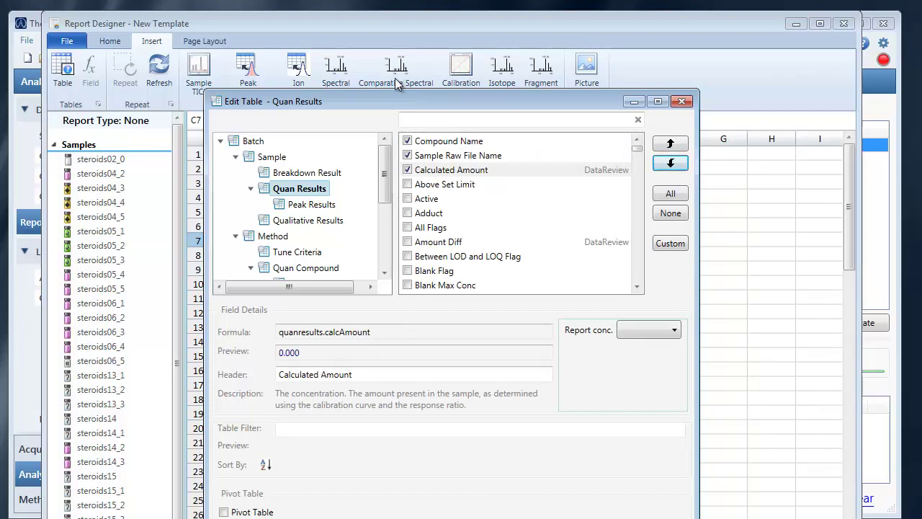
pyautogui.moveTo(391, 99); pyautogui.dragTo(388, 62)
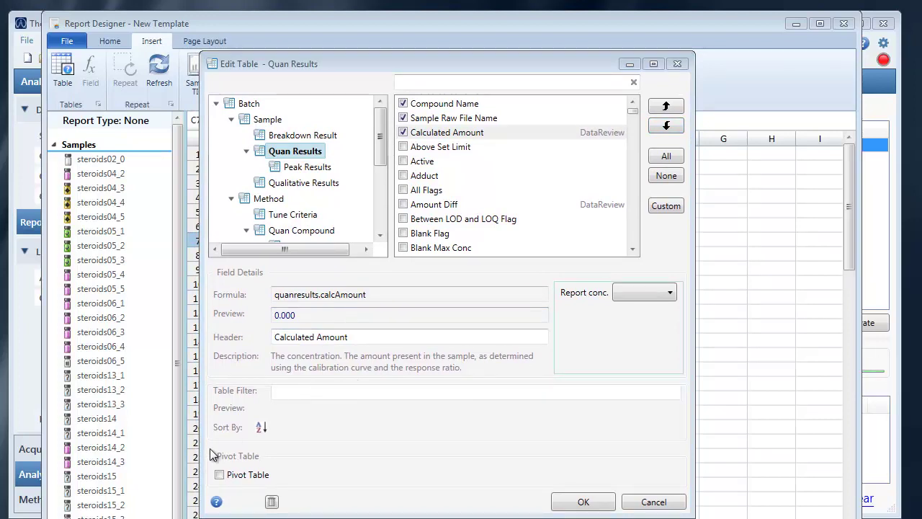
# - Make the table a pivot table with Calculated Amount combined using First
pyautogui.click(238, 474)
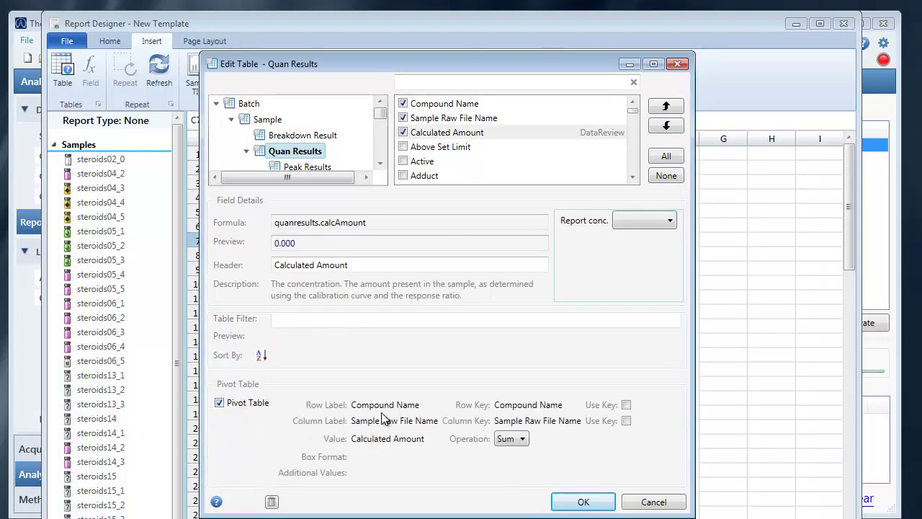
pyautogui.click(461, 119)
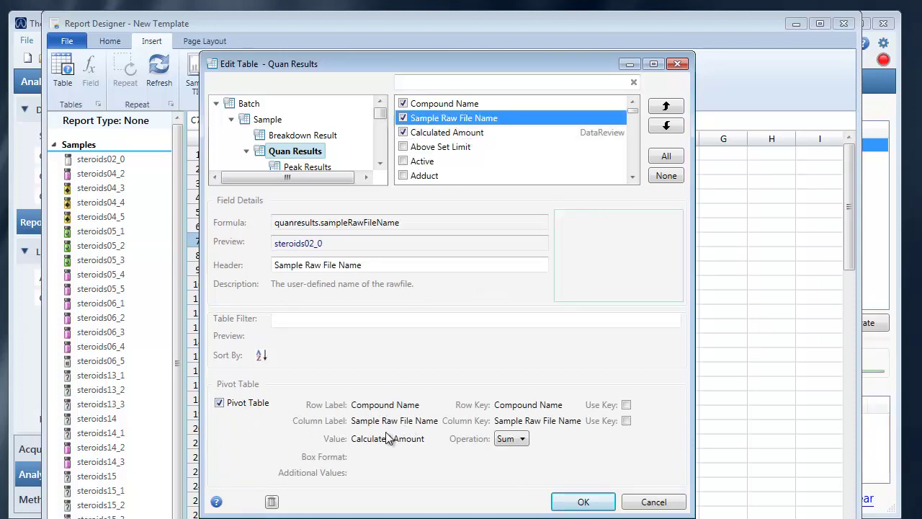
pyautogui.click(447, 133)
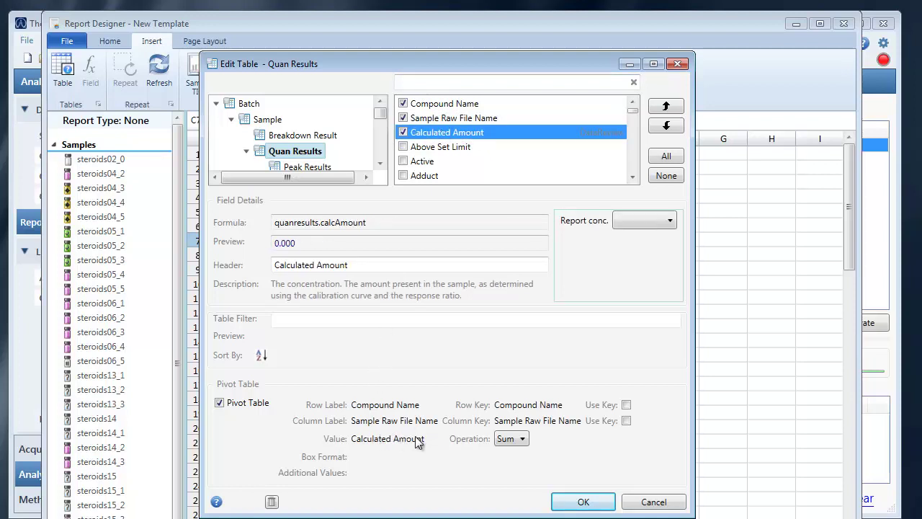
pyautogui.click(506, 440)
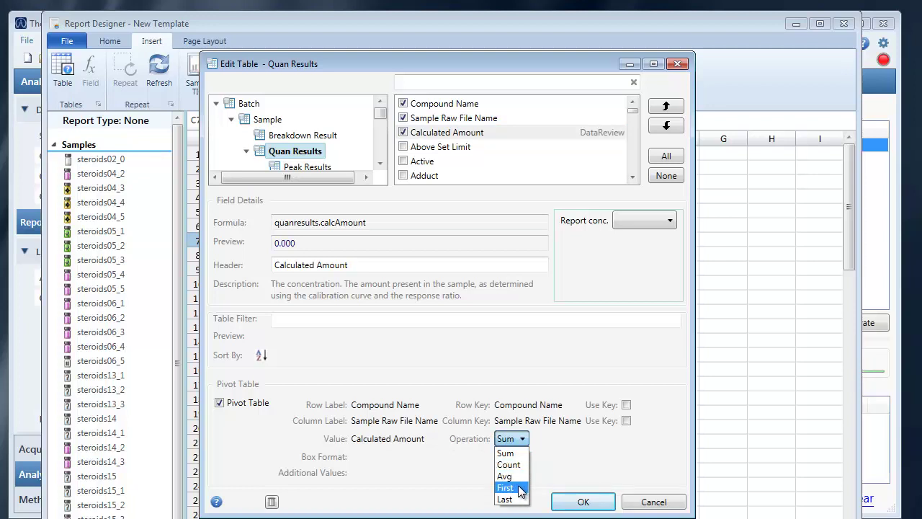
pyautogui.click(520, 488)
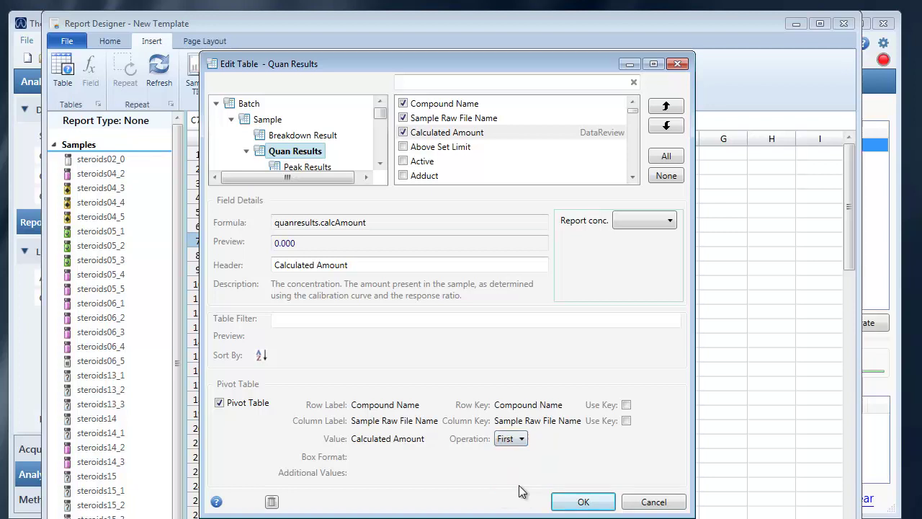
# - Apply the pivot settings, widen the designer window and narrow column C
pyautogui.click(581, 502)
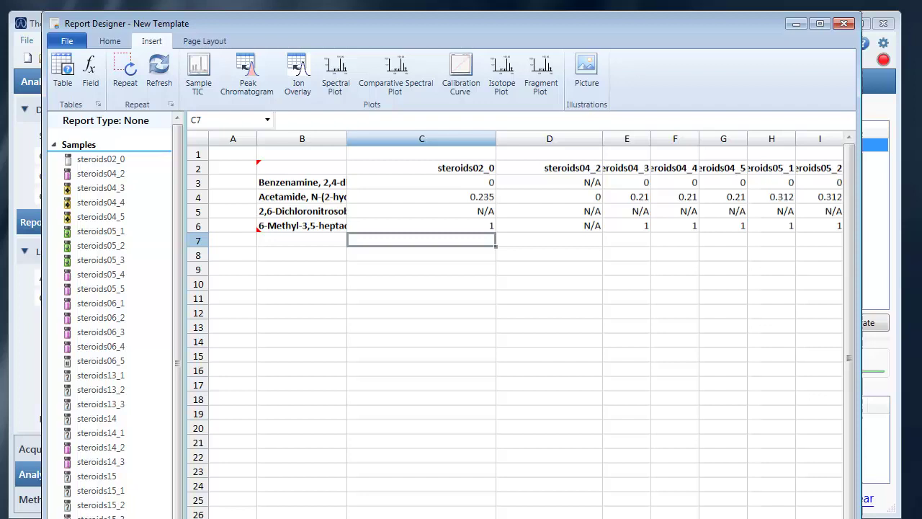
pyautogui.moveTo(861, 497); pyautogui.dragTo(921, 497)
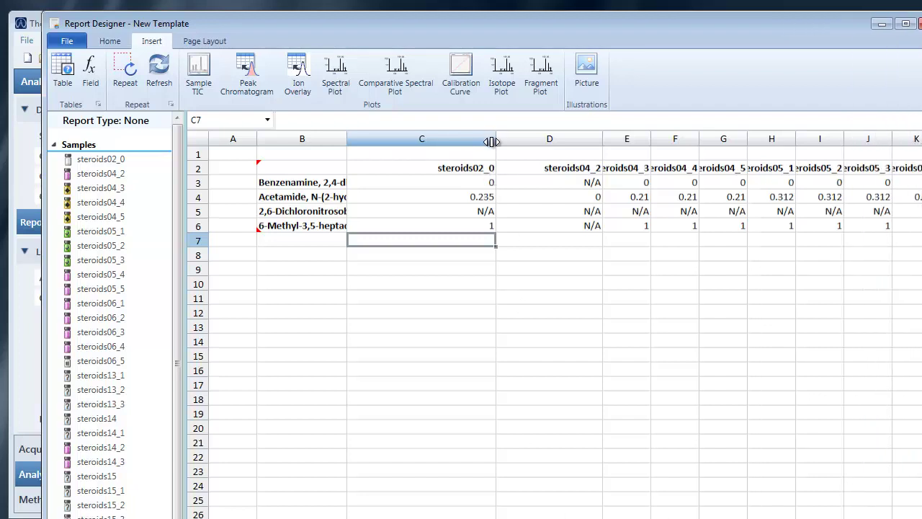
pyautogui.moveTo(491, 141); pyautogui.dragTo(409, 141)
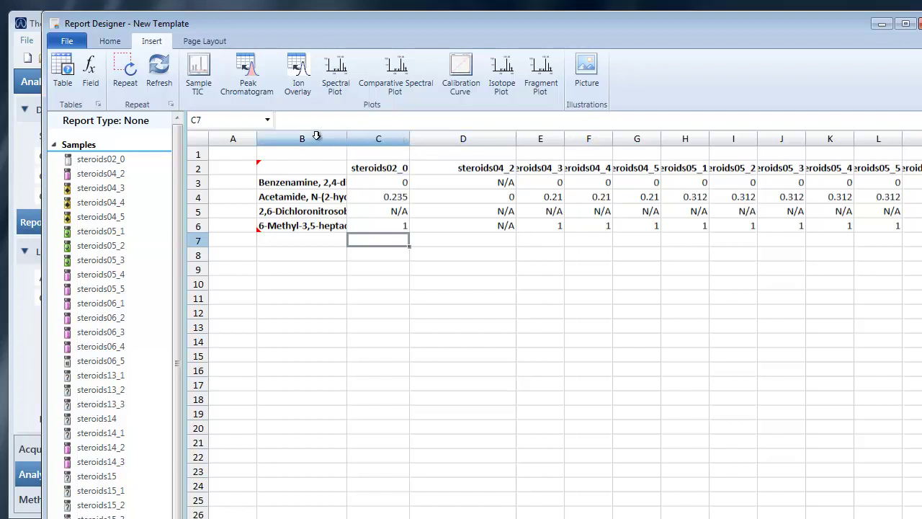
# - Delete empty column A, shifting cells left, and auto-fit column A to the compound names
pyautogui.click(232, 137)
pyautogui.rightClick(236, 140)
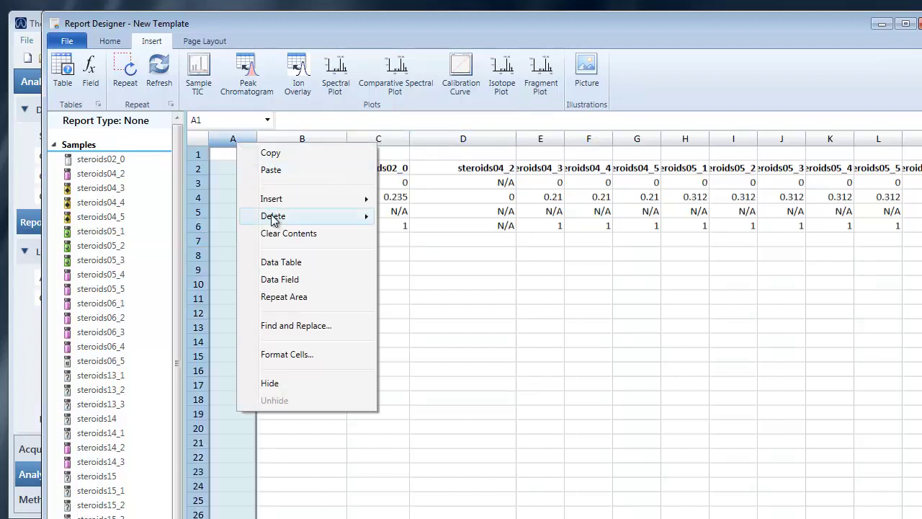
pyautogui.moveTo(273, 216)
pyautogui.click(398, 217)
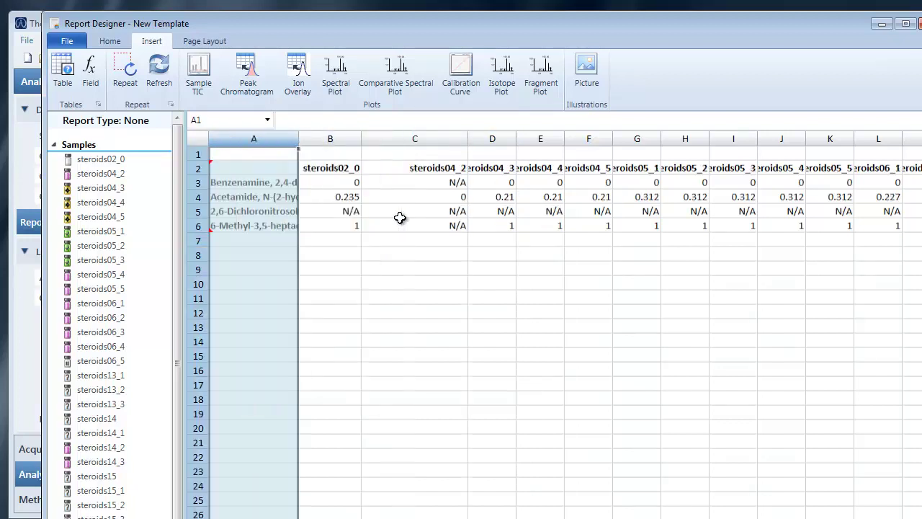
pyautogui.click(326, 239)
pyautogui.doubleClick(298, 138)
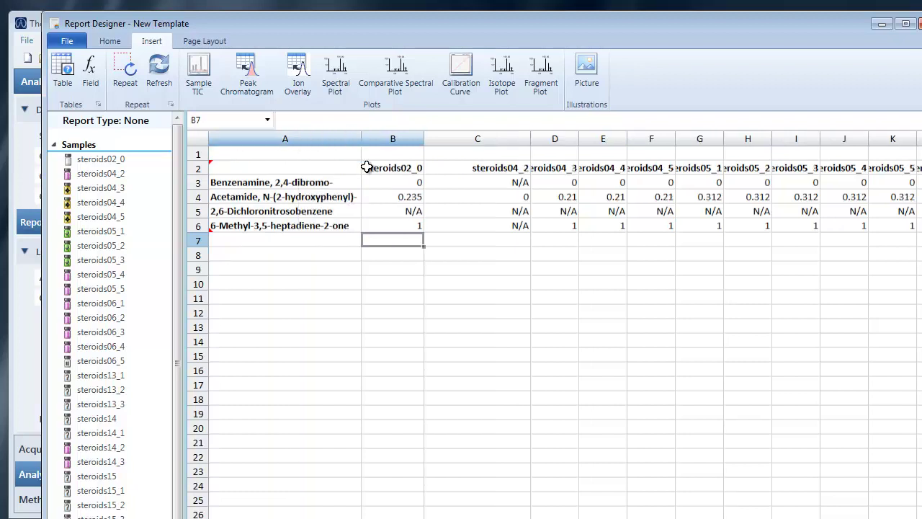
pyautogui.click(403, 195)
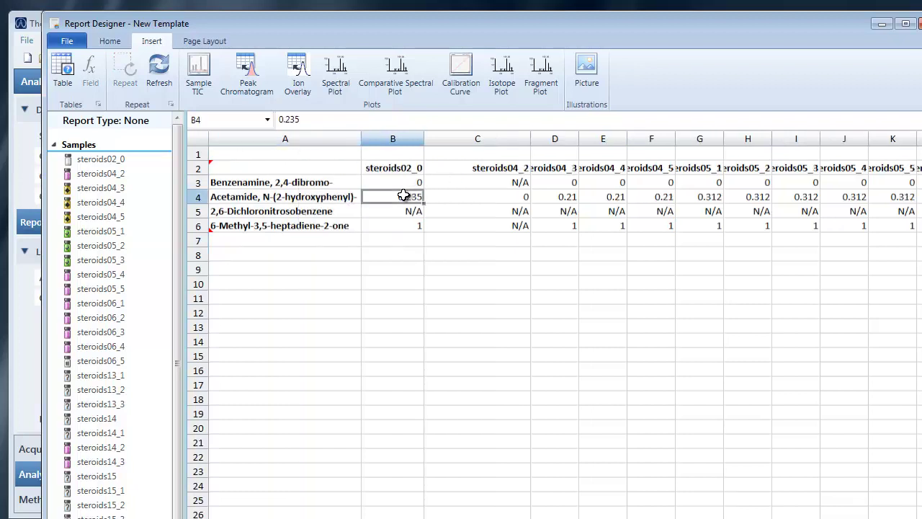
pyautogui.rightClick(404, 195)
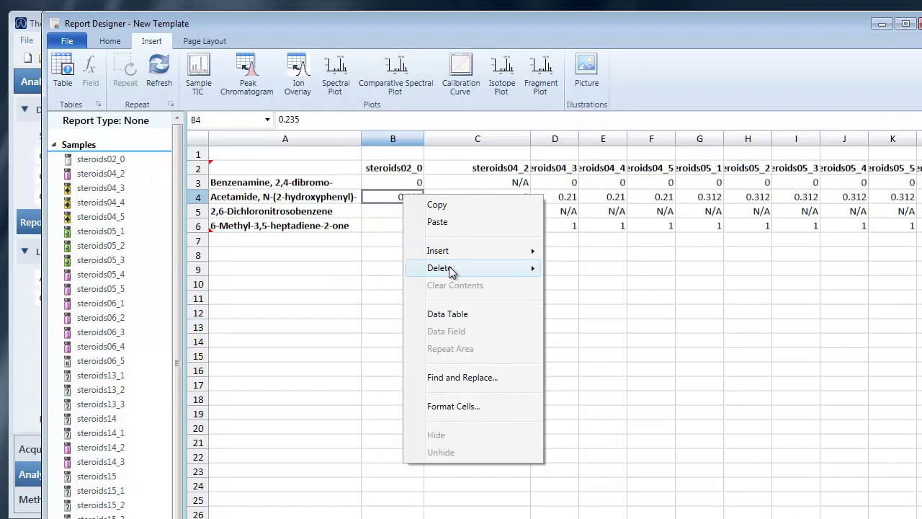
# - Move Sample Raw File Name above Compound Name in the pivot layout
pyautogui.click(460, 319)
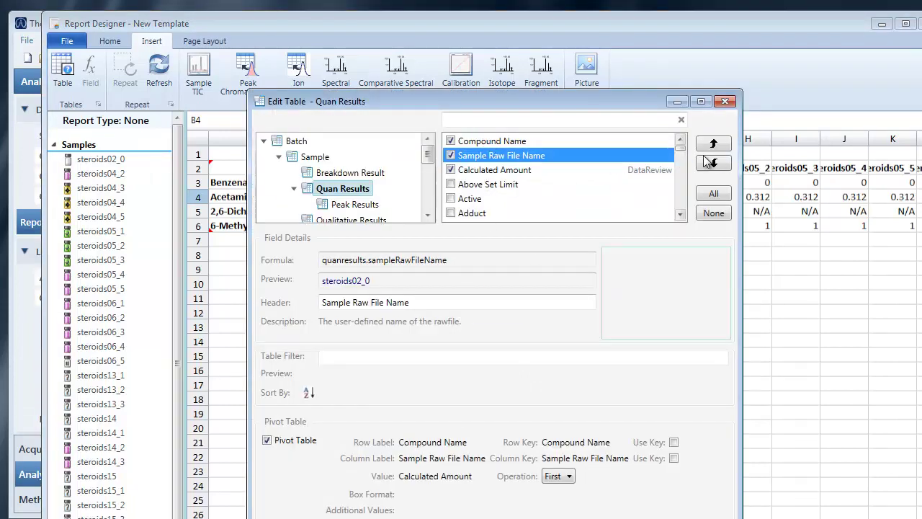
pyautogui.click(713, 145)
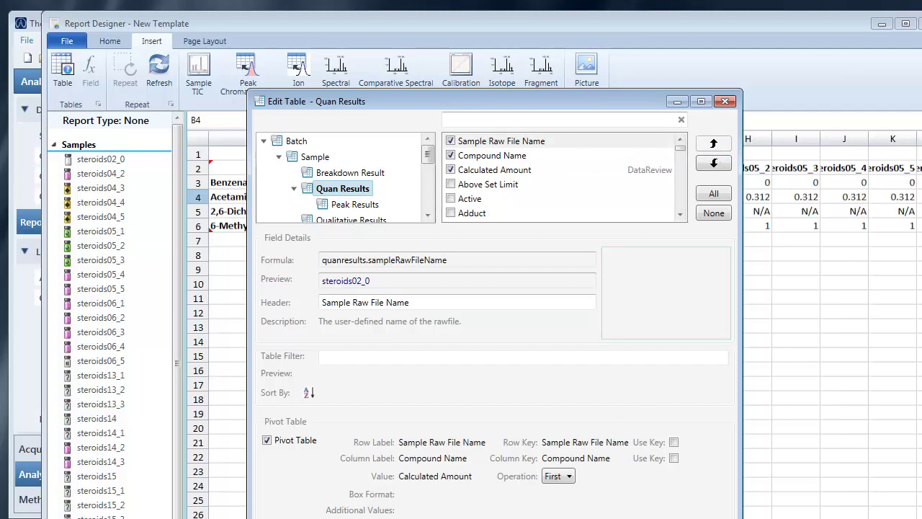
pyautogui.press('Return')
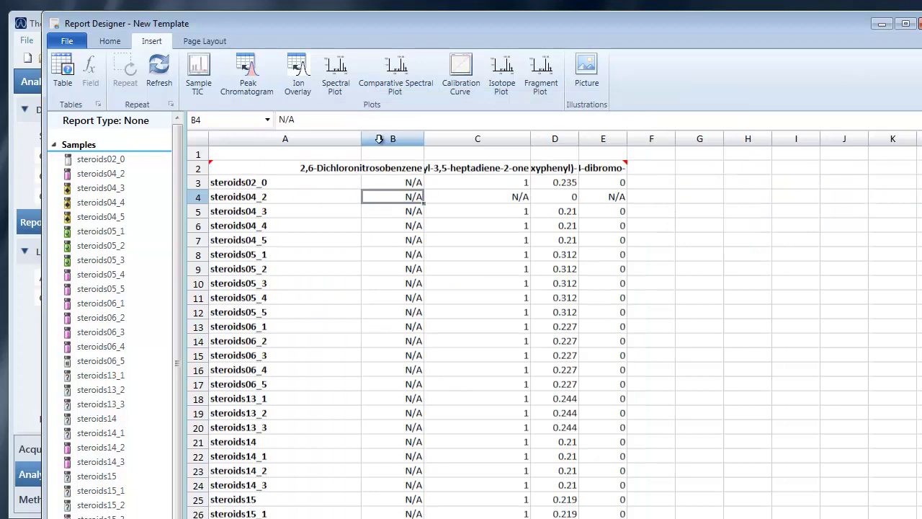
# - Auto-fit columns B–E to the compound headers and column A to the sample names
pyautogui.moveTo(376, 139); pyautogui.dragTo(624, 145)
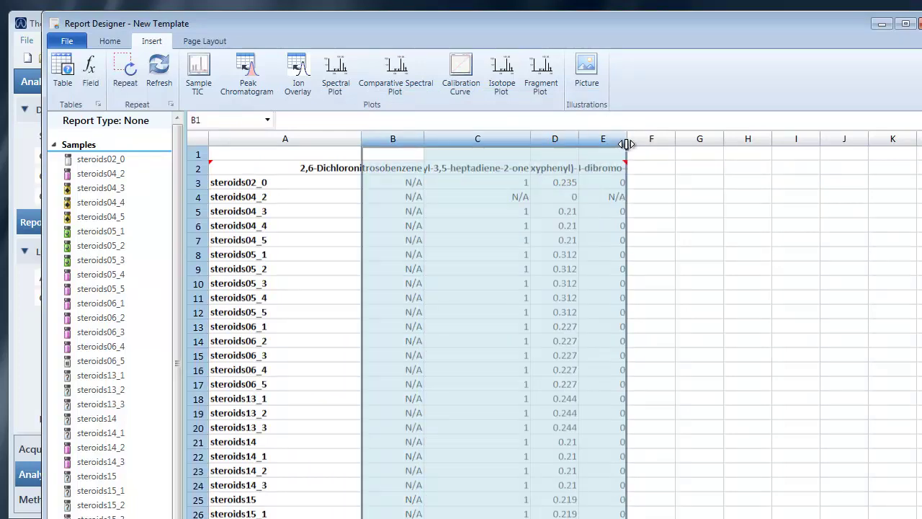
pyautogui.doubleClick(625, 144)
pyautogui.click(560, 254)
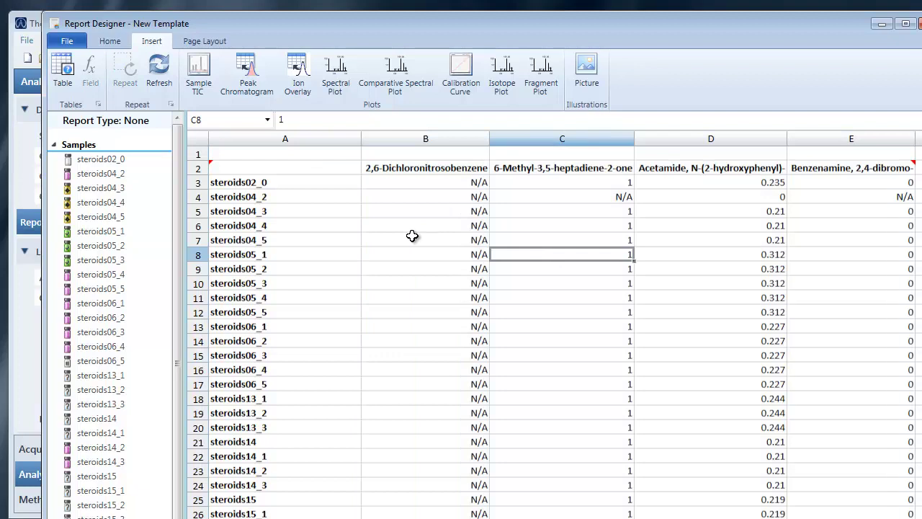
pyautogui.moveTo(332, 31); pyautogui.dragTo(314, 30)
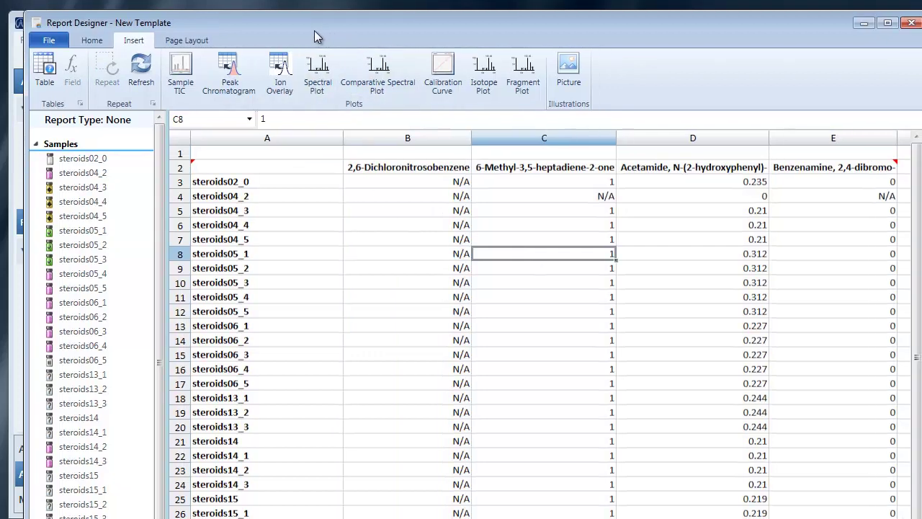
pyautogui.doubleClick(342, 137)
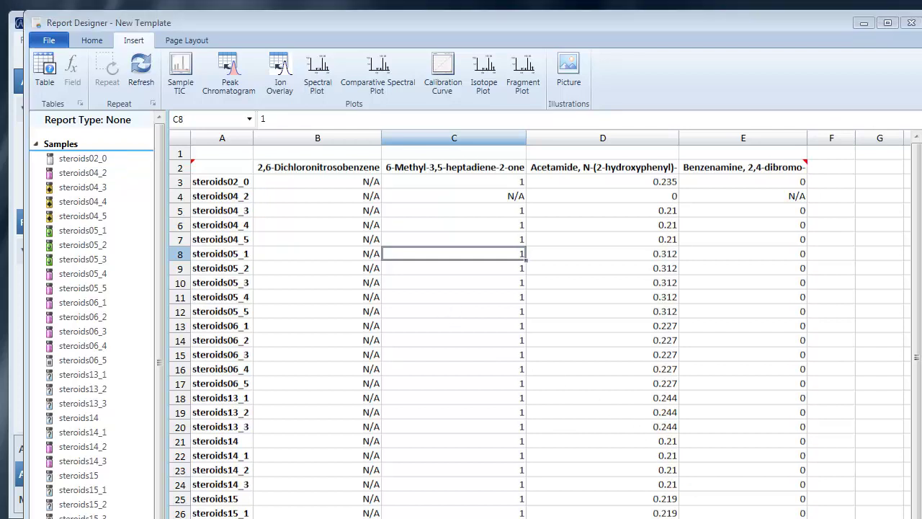
pyautogui.click(602, 311)
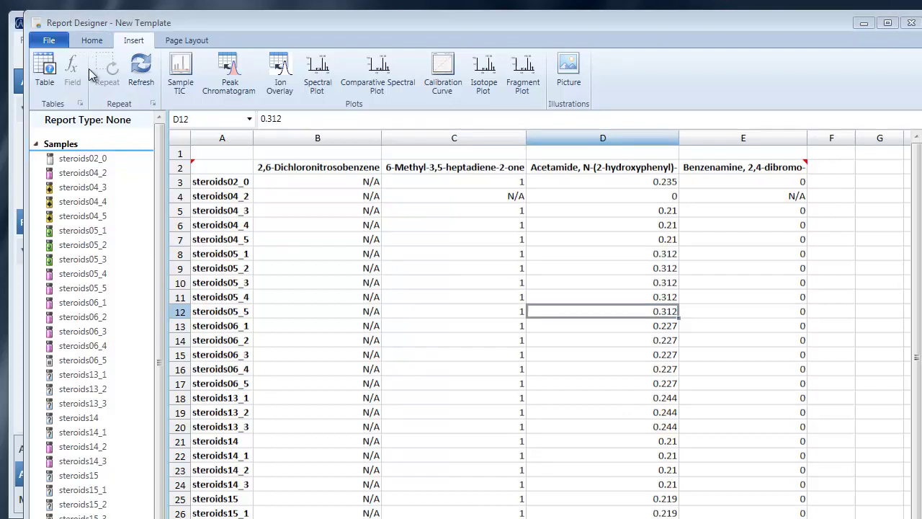
# - Add a new empty sheet to the report template
pyautogui.click(92, 40)
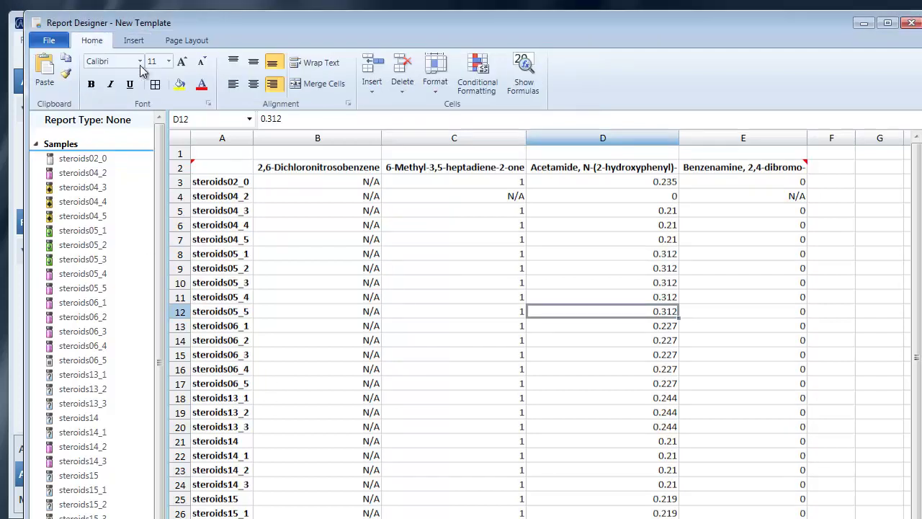
pyautogui.click(379, 88)
pyautogui.click(401, 171)
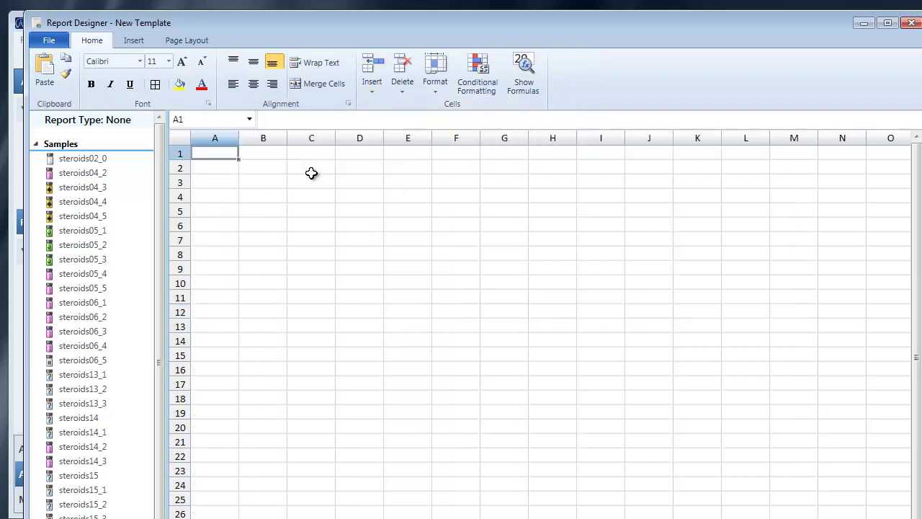
# - Insert a Sample TIC chromatogram at A3 stretched across columns A–L, previewing sample steroids04_4
pyautogui.click(132, 43)
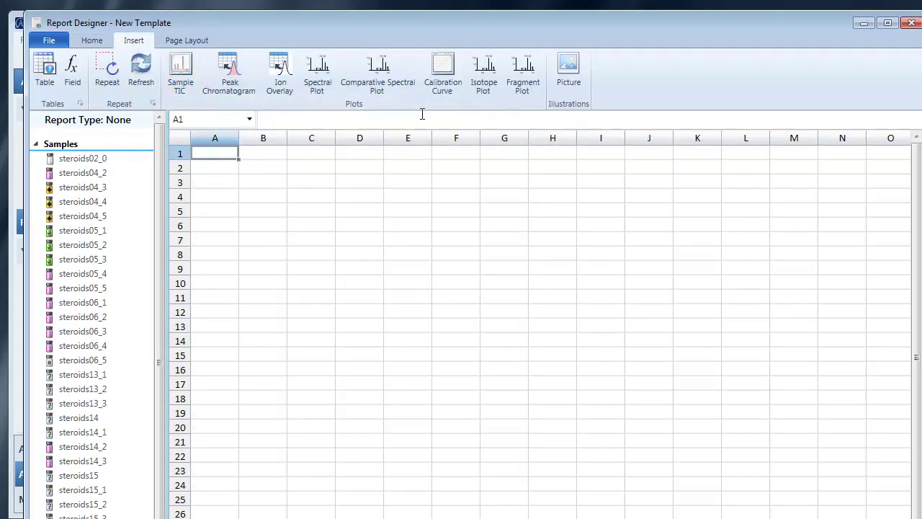
pyautogui.click(223, 184)
pyautogui.click(181, 75)
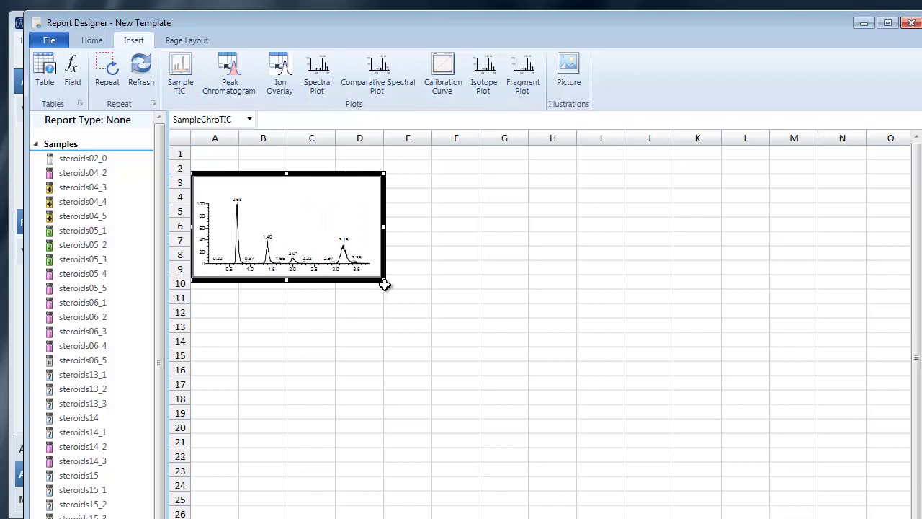
pyautogui.moveTo(384, 282); pyautogui.dragTo(745, 328)
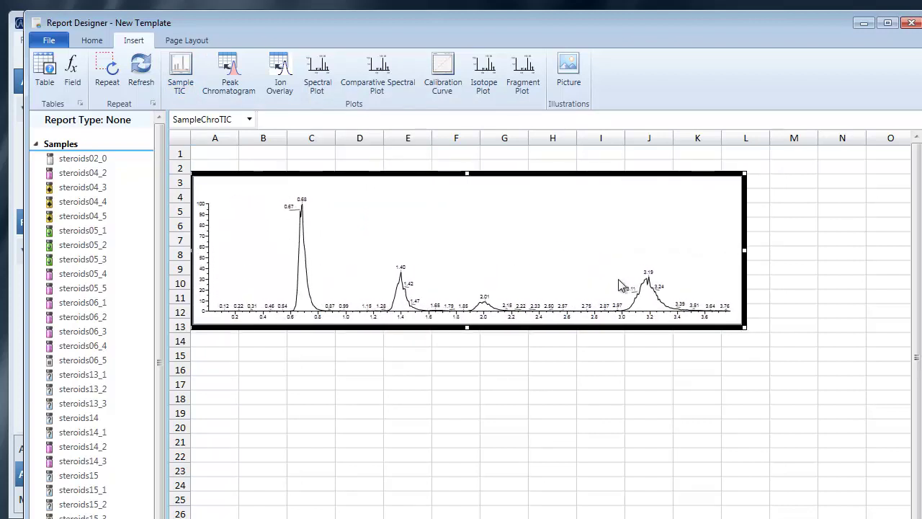
pyautogui.click(91, 160)
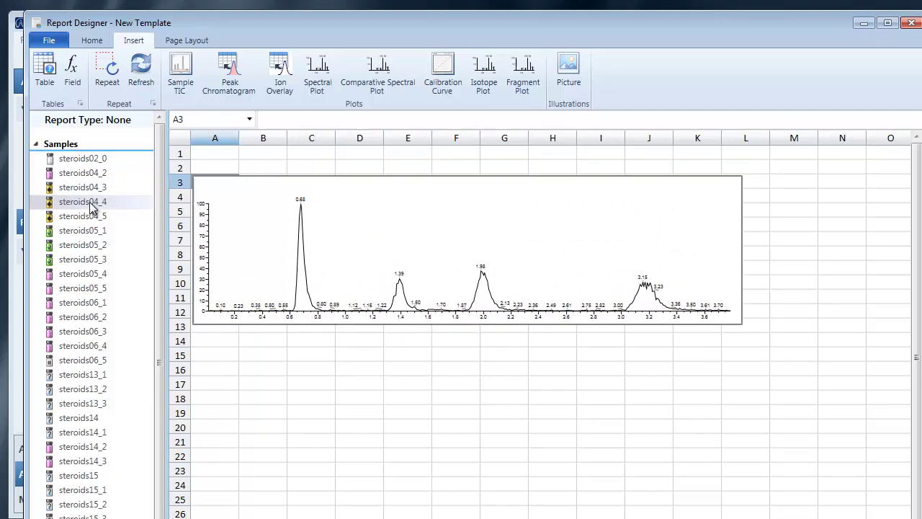
# - Label the chromatogram's peaks with compound names
pyautogui.click(379, 236)
pyautogui.rightClick(381, 235)
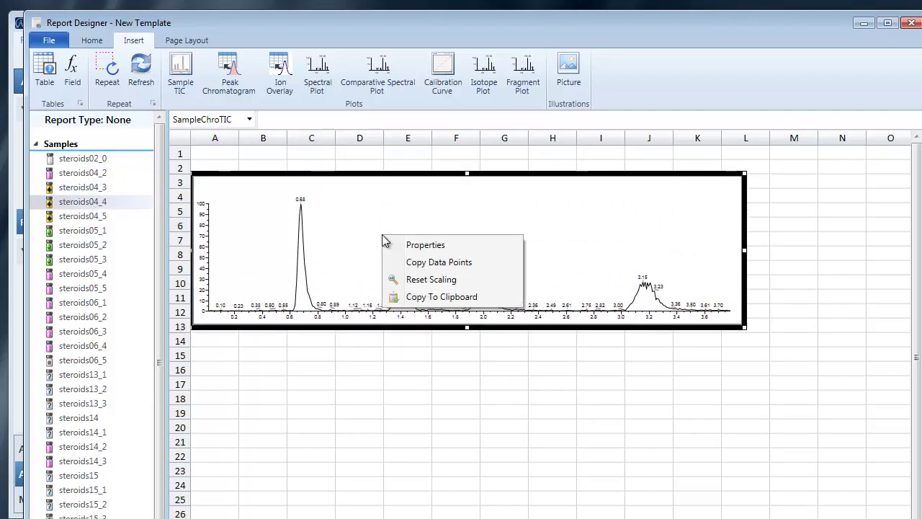
pyautogui.click(436, 247)
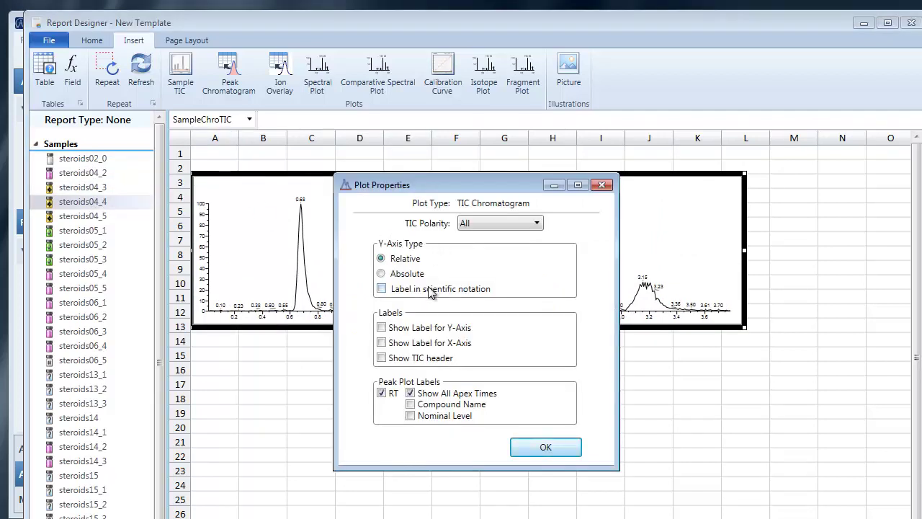
pyautogui.click(437, 408)
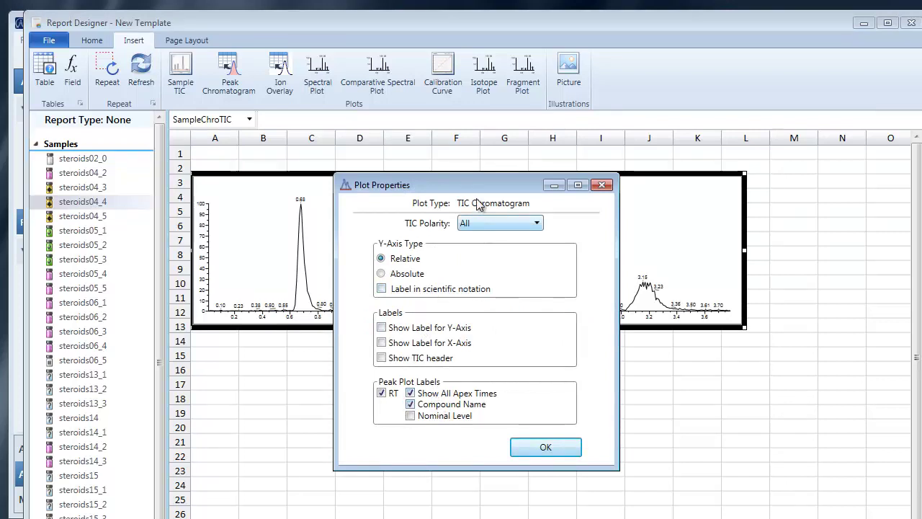
pyautogui.moveTo(471, 184); pyautogui.dragTo(700, 231)
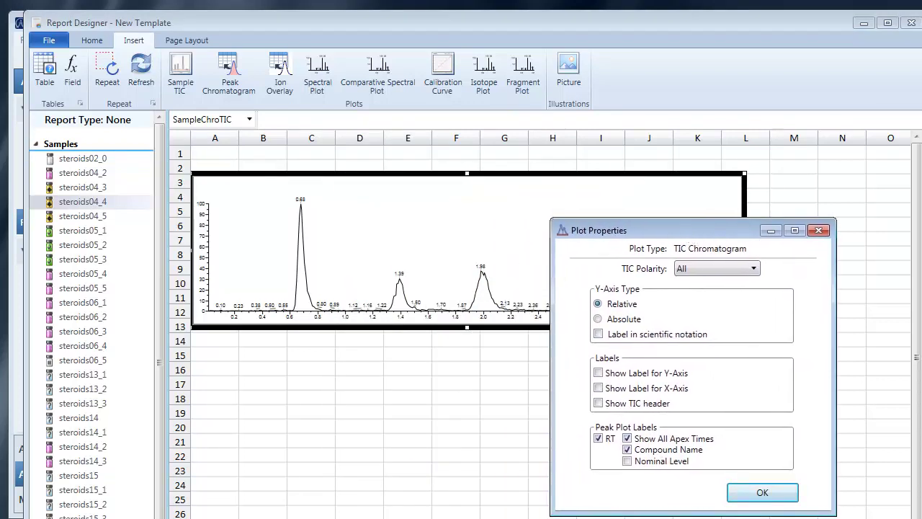
pyautogui.click(742, 497)
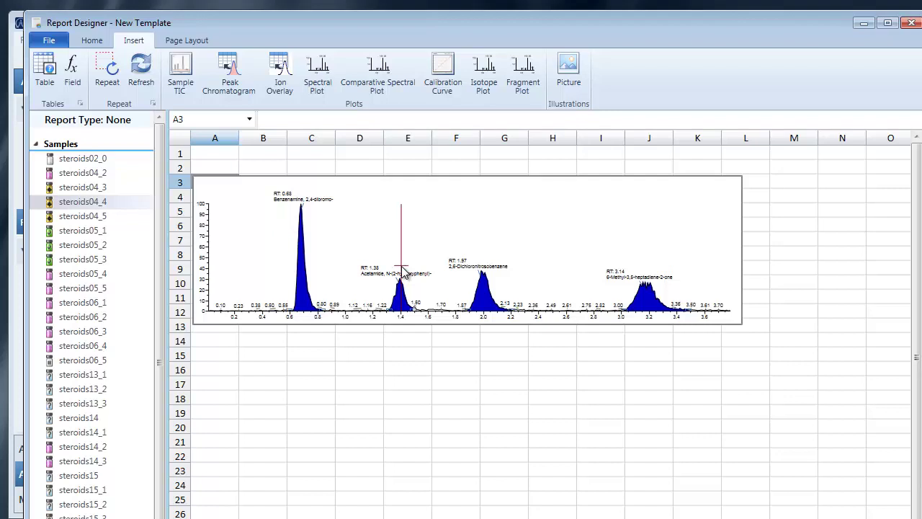
# - Set the chromatogram's TIC polarity to Negative
pyautogui.click(368, 247)
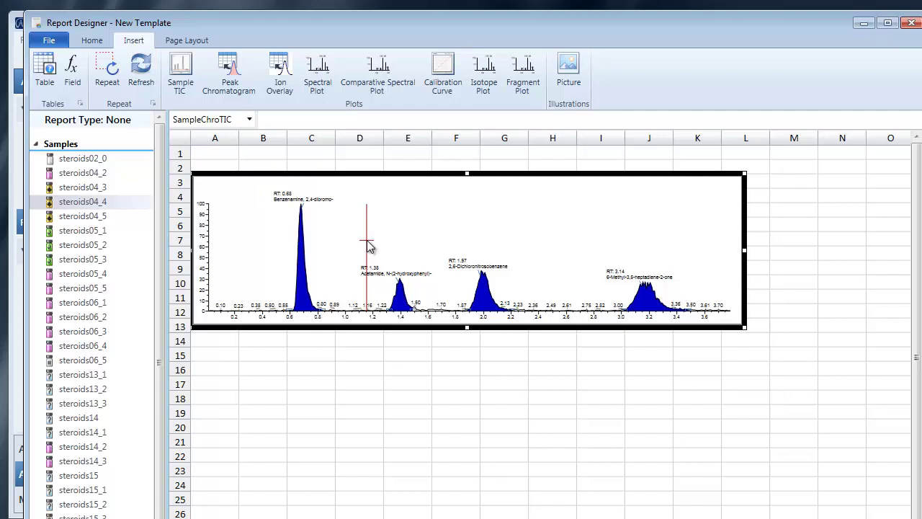
pyautogui.rightClick(368, 247)
pyautogui.click(394, 251)
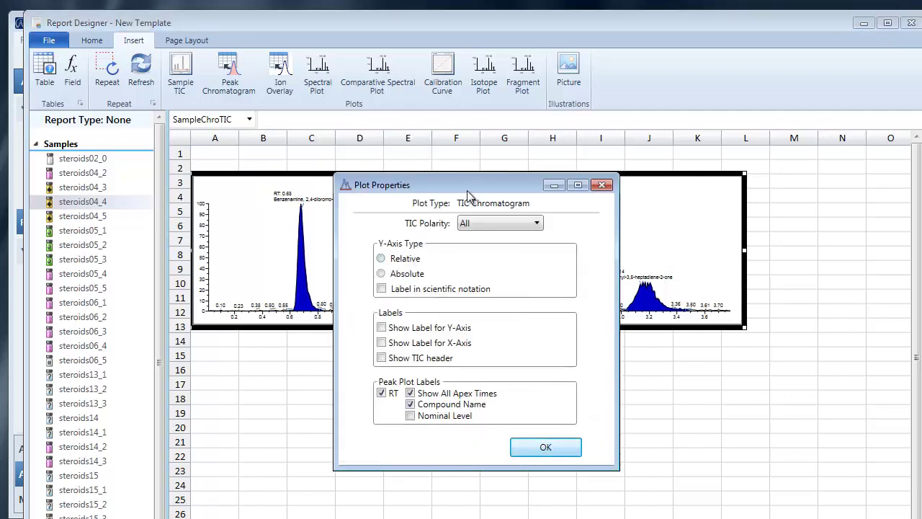
pyautogui.moveTo(467, 191); pyautogui.dragTo(490, 229)
pyautogui.click(508, 265)
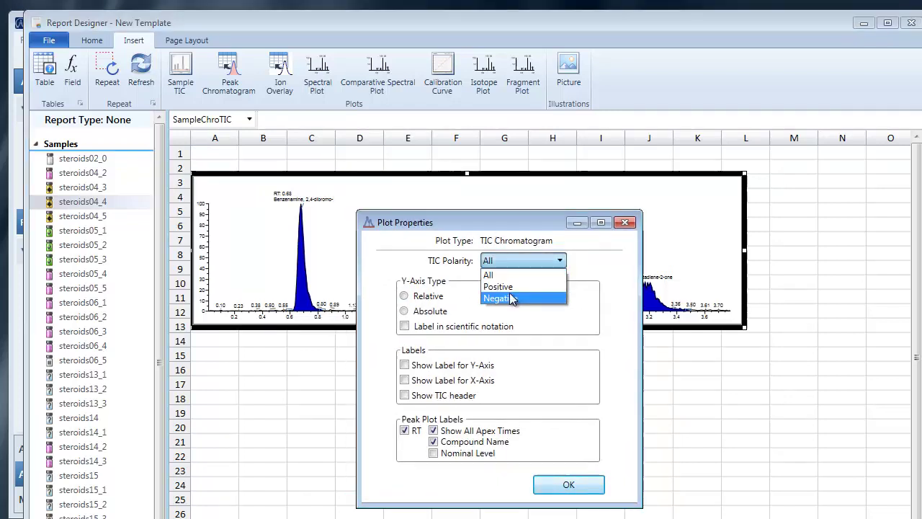
pyautogui.click(510, 299)
pyautogui.click(568, 486)
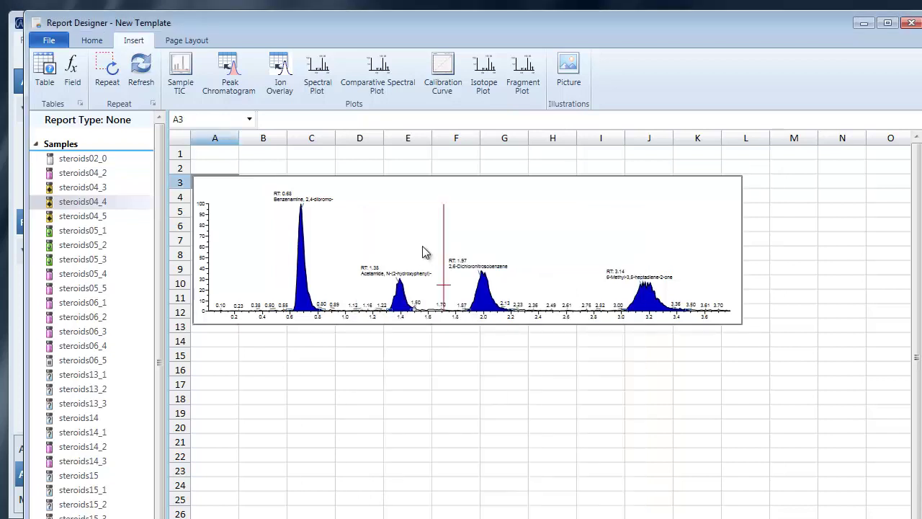
# - Show both axis labels and the TIC header on the chromatogram
pyautogui.click(448, 220)
pyautogui.rightClick(447, 220)
pyautogui.click(474, 232)
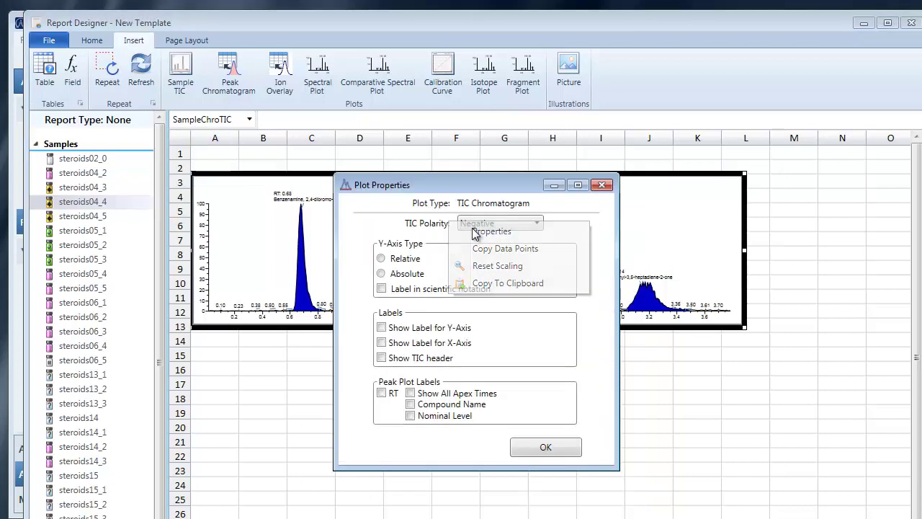
pyautogui.click(402, 328)
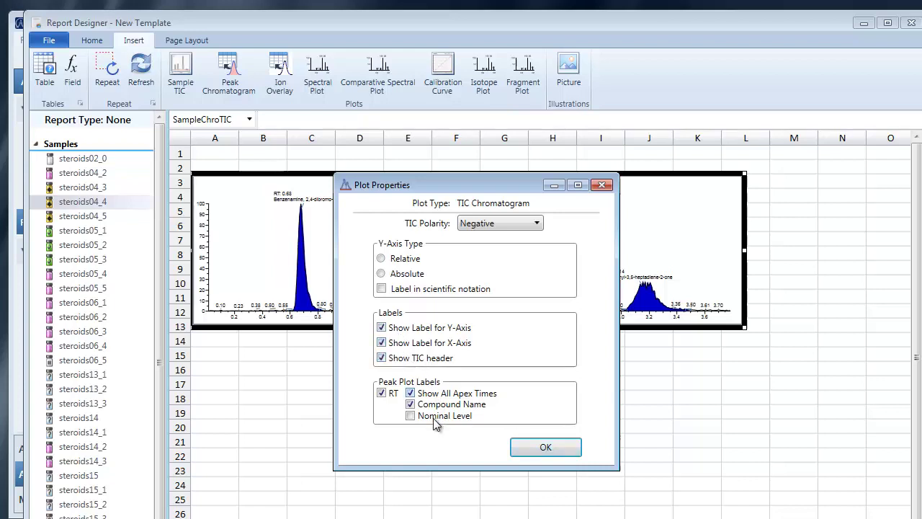
pyautogui.click(529, 448)
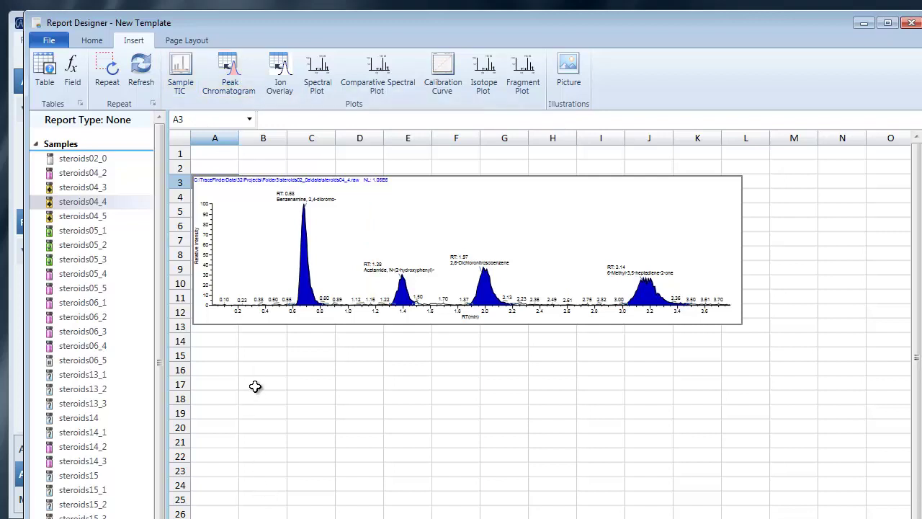
# - Insert a peak chromatogram at B15 and an ion overlay plot at G15
pyautogui.click(269, 350)
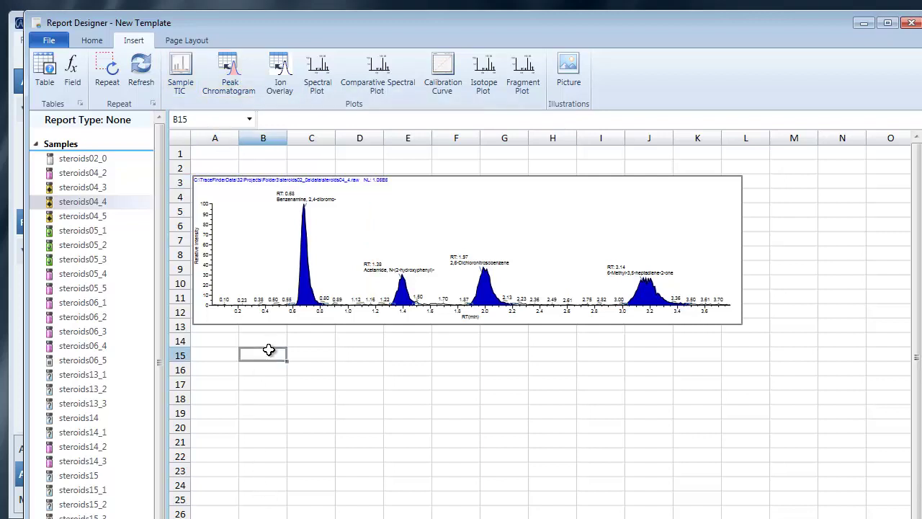
pyautogui.click(231, 72)
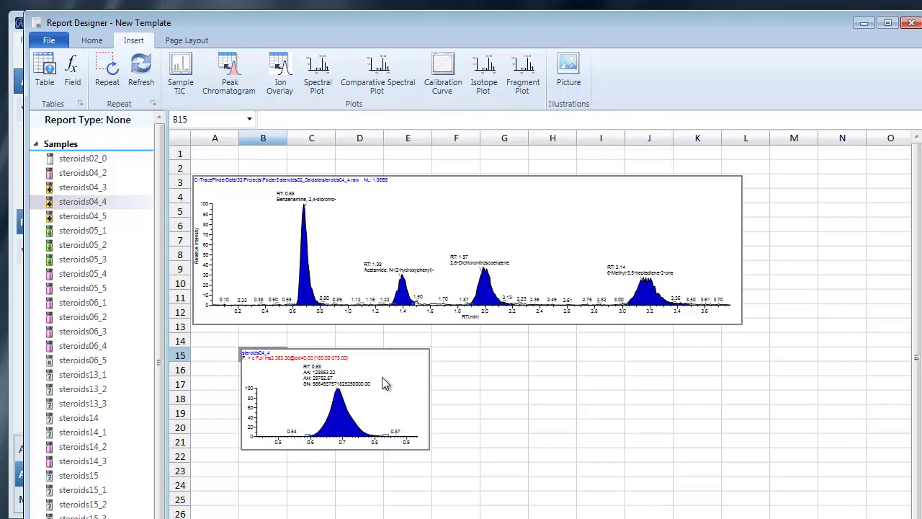
pyautogui.click(100, 189)
pyautogui.click(83, 159)
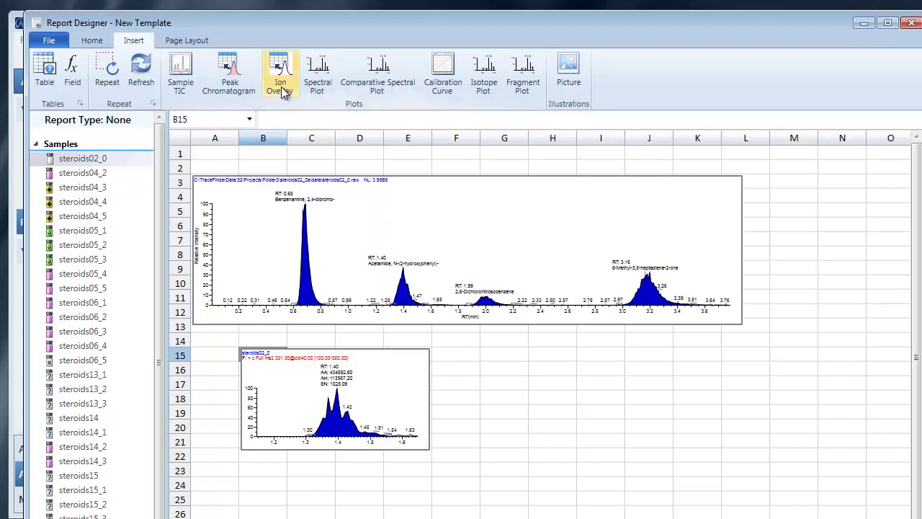
pyautogui.click(507, 357)
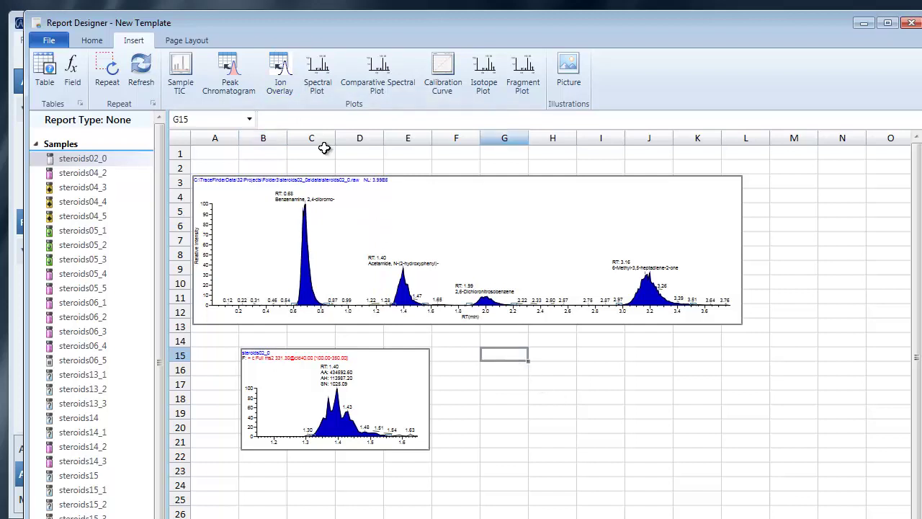
pyautogui.click(281, 79)
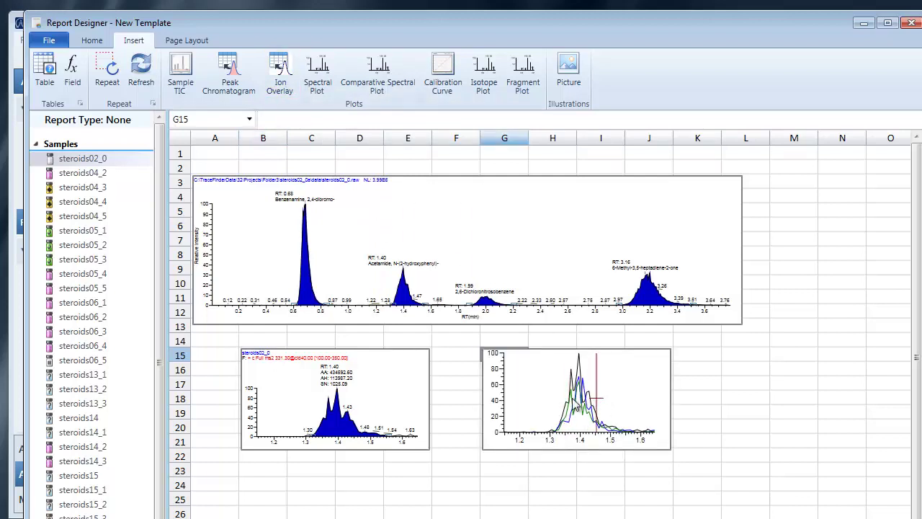
# - Insert a spectrum plot at B23 and a comparative spectral plot at G23
pyautogui.click(269, 472)
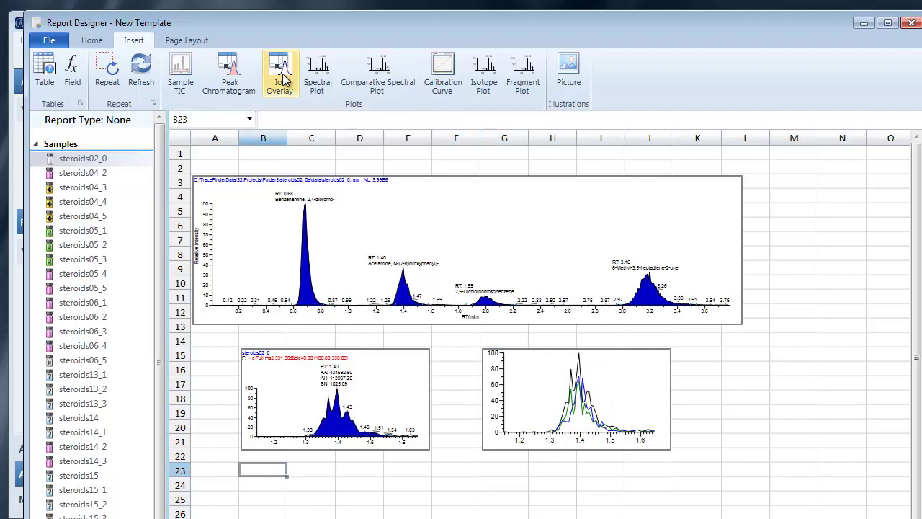
pyautogui.click(318, 72)
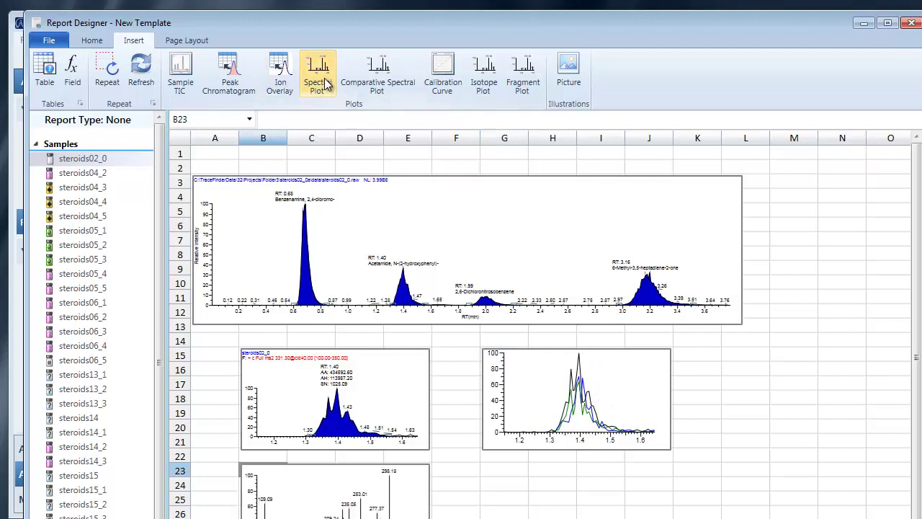
pyautogui.click(508, 471)
pyautogui.click(373, 78)
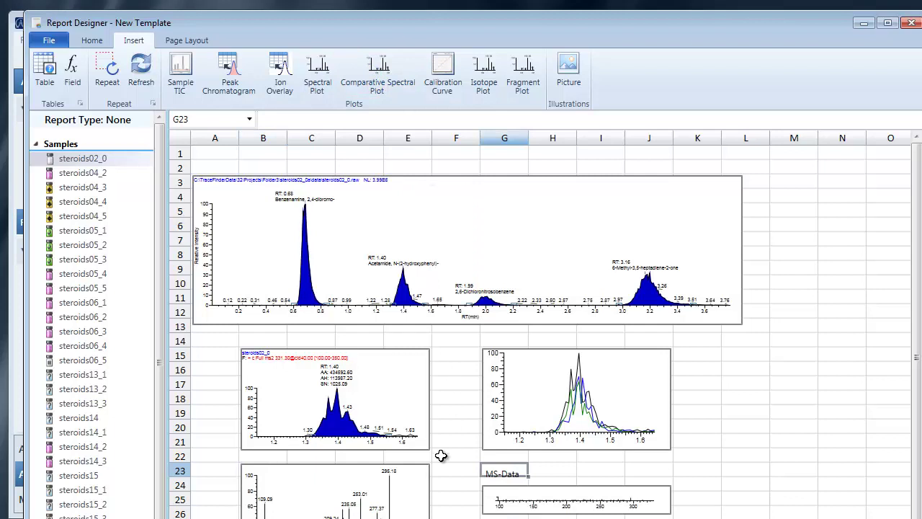
pyautogui.scroll(-2, 438, 432)
pyautogui.click(259, 501)
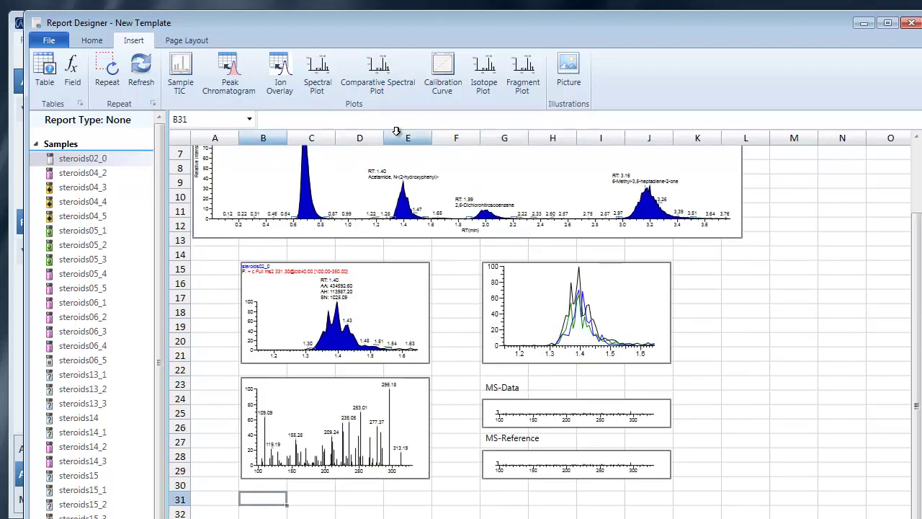
# - Insert a calibration curve at B31, an isotope plot at G31 and a fragment plot at B39
pyautogui.click(447, 86)
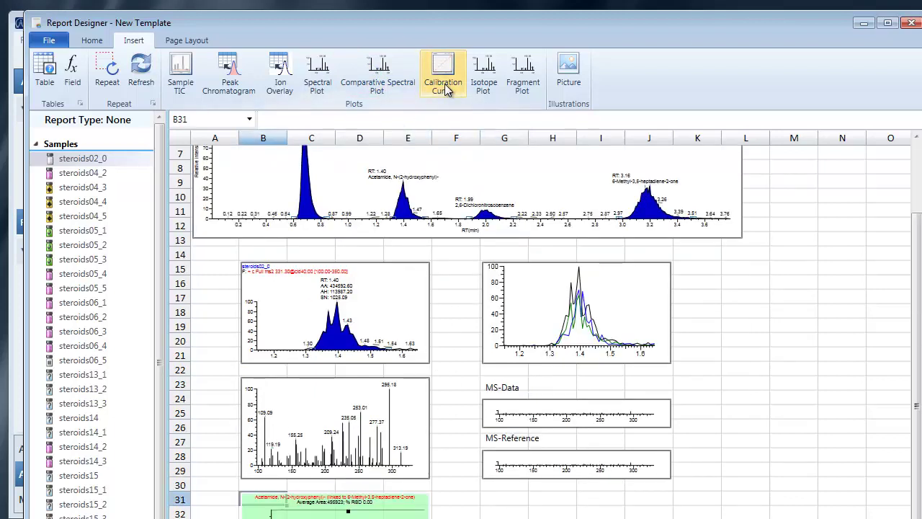
pyautogui.click(497, 498)
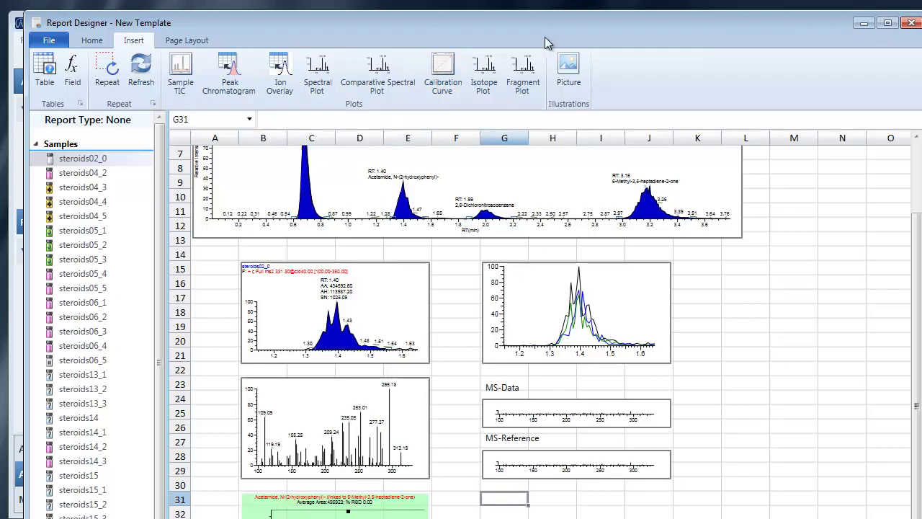
pyautogui.click(483, 83)
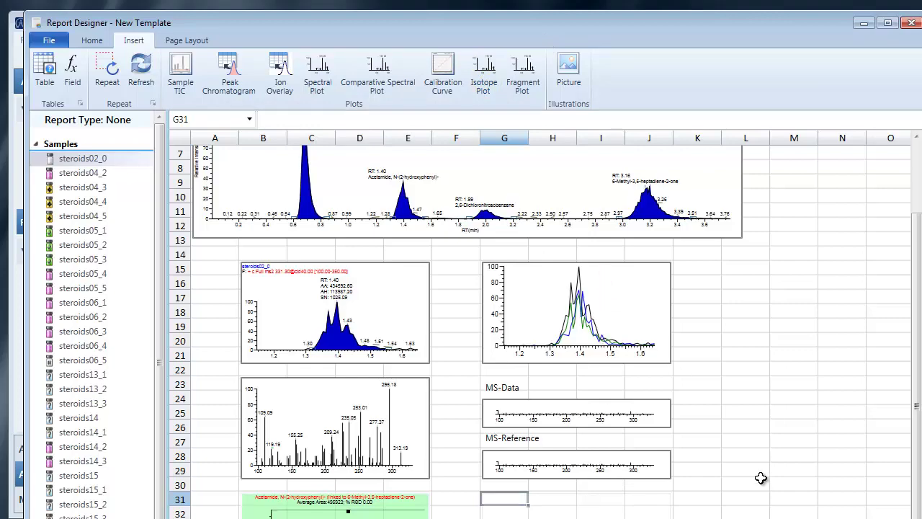
pyautogui.scroll(-4, 761, 477)
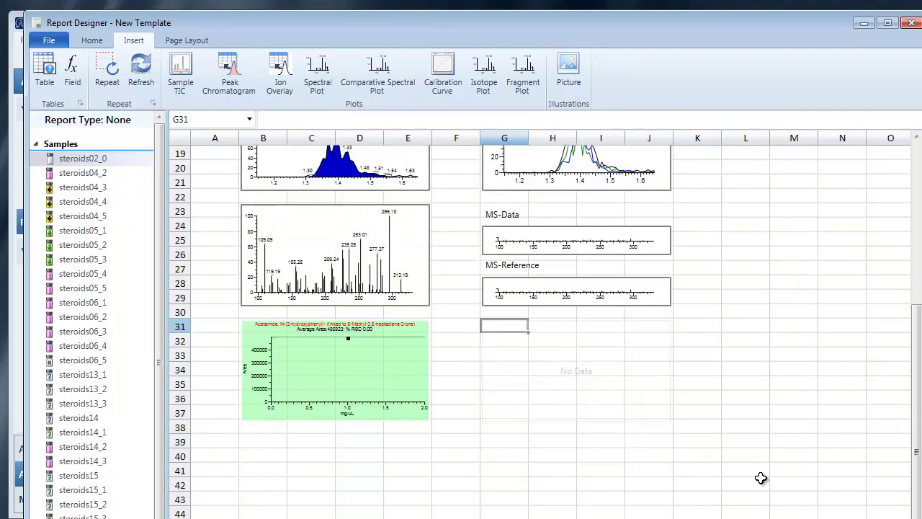
pyautogui.click(553, 357)
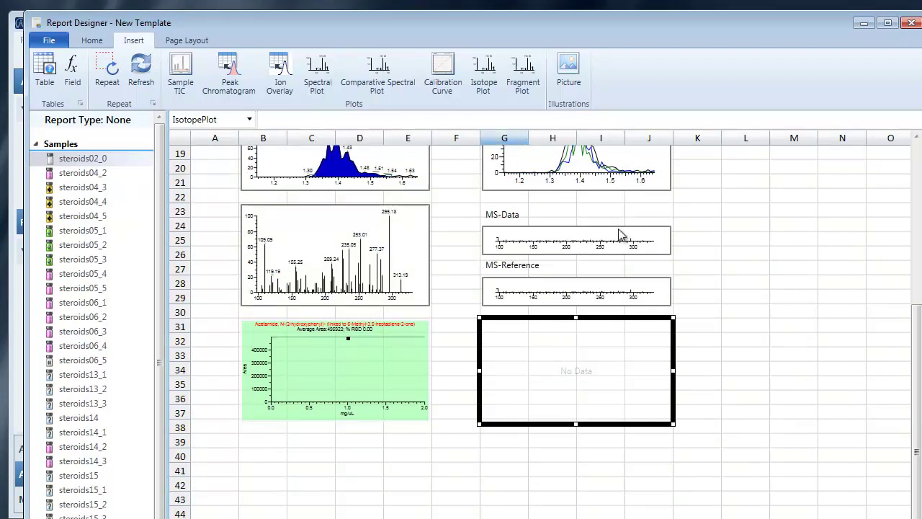
pyautogui.click(265, 437)
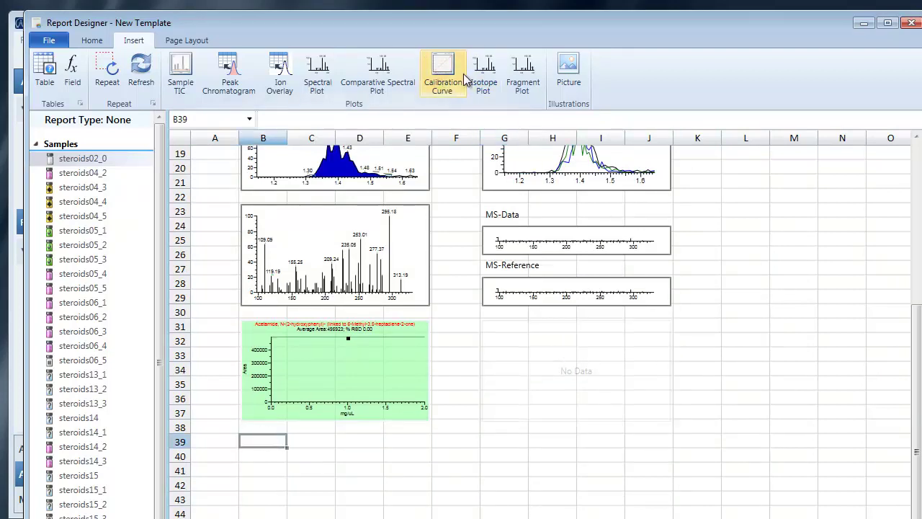
pyautogui.click(523, 86)
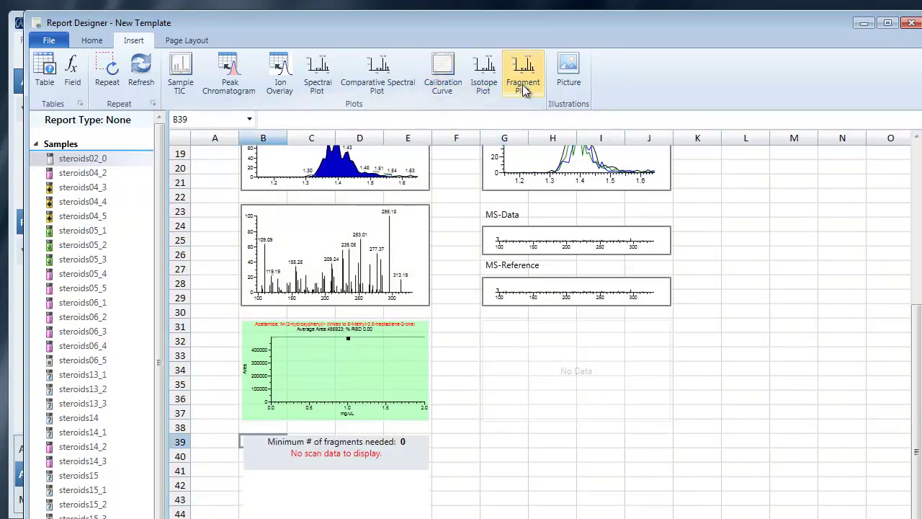
pyautogui.click(309, 459)
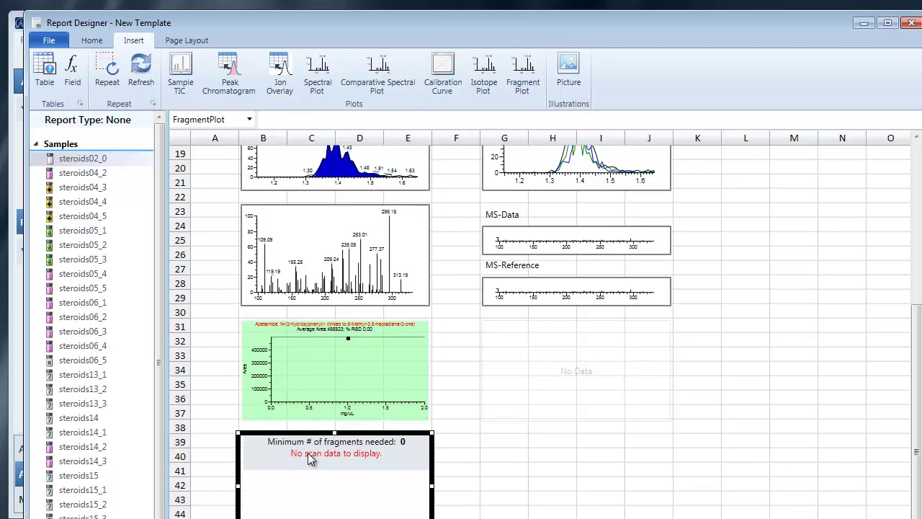
pyautogui.scroll(-1, 530, 441)
pyautogui.scroll(1, 530, 443)
pyautogui.scroll(6, 530, 443)
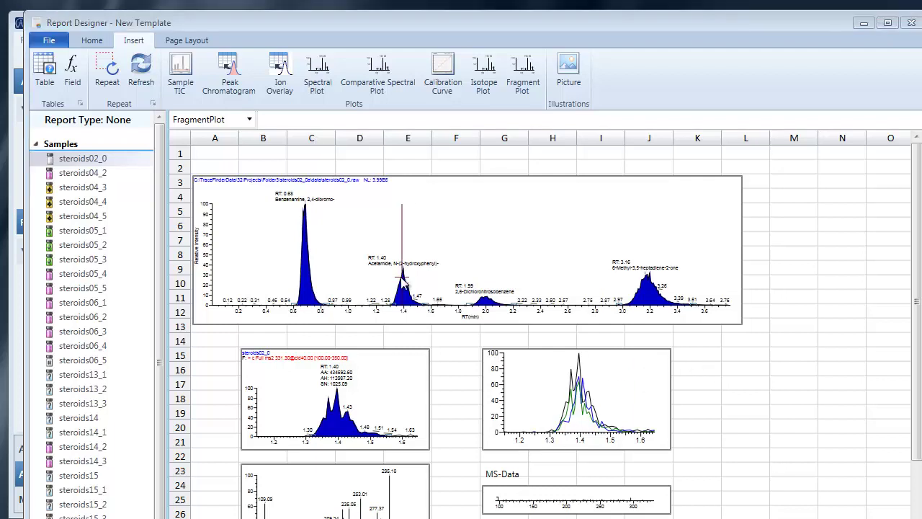
# - Nudge the TIC chromatogram into place at the top of the template
pyautogui.click(357, 215)
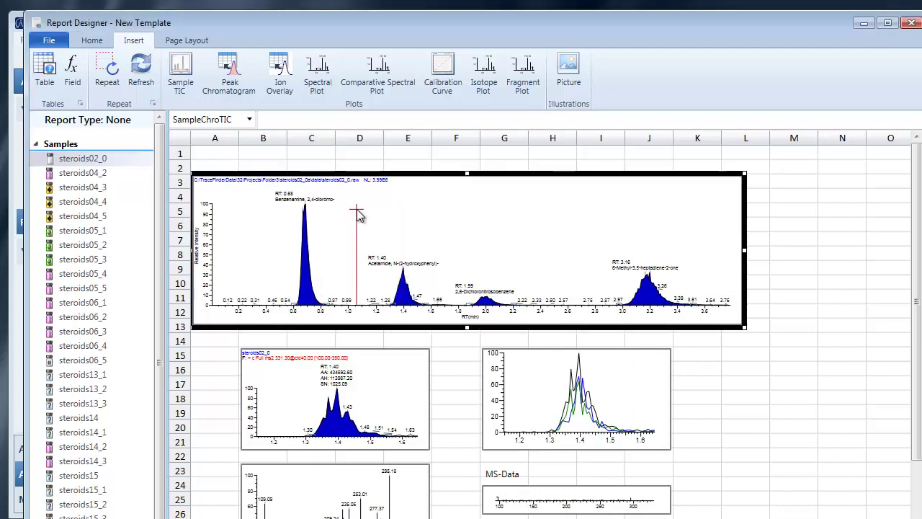
pyautogui.moveTo(373, 173)
pyautogui.mouseDown()
pyautogui.moveTo(401, 163)
pyautogui.moveTo(387, 166)
pyautogui.mouseUp()
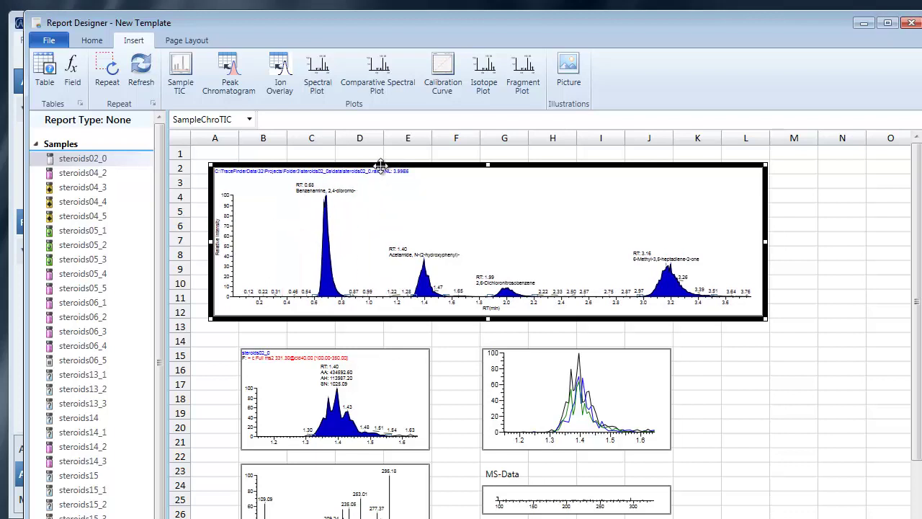
pyautogui.moveTo(379, 162); pyautogui.dragTo(368, 159)
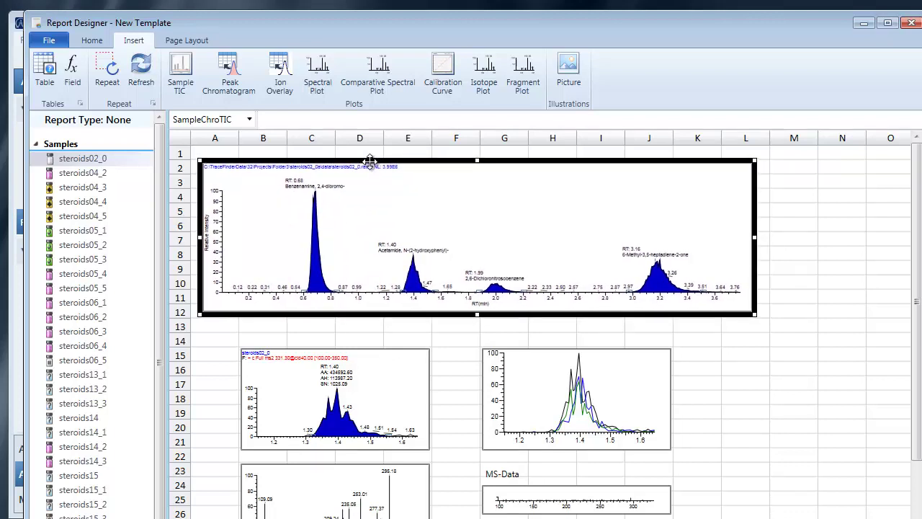
# - Review the plot properties unchanged, then copy the chromatogram's data points
pyautogui.rightClick(355, 205)
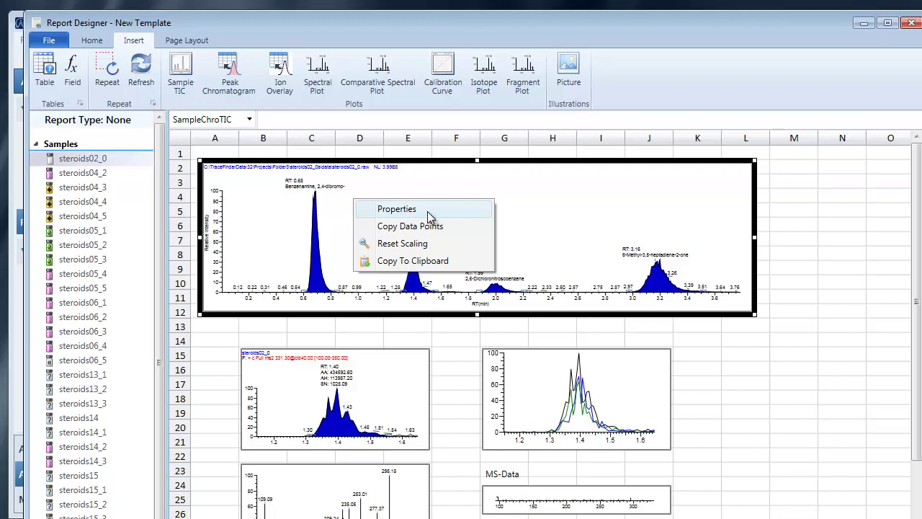
pyautogui.click(427, 211)
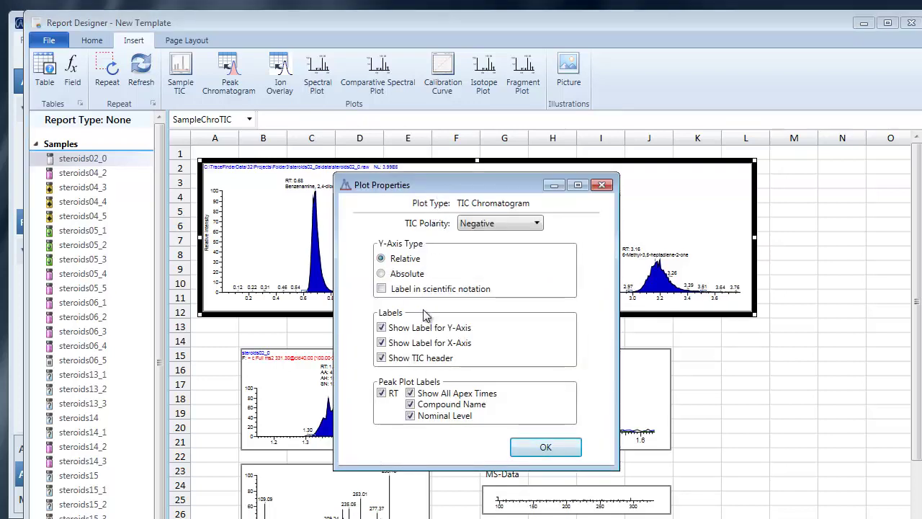
pyautogui.click(602, 186)
pyautogui.rightClick(464, 188)
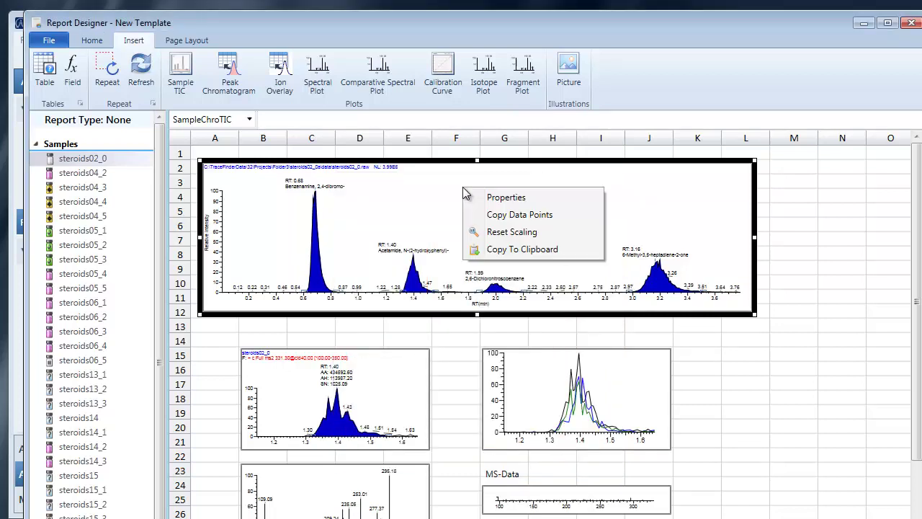
pyautogui.click(508, 215)
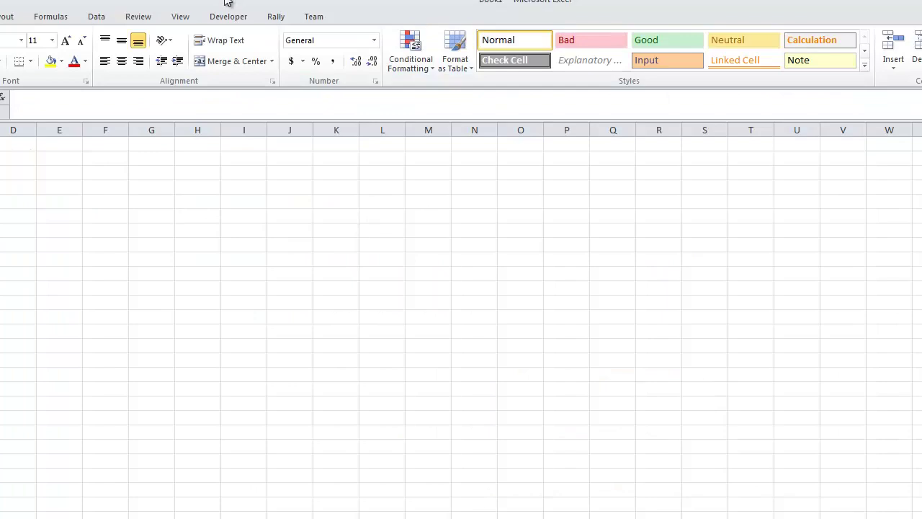
# - Paste the Time and Intensity data points into Excel's Book1 at A1 and scroll through them
pyautogui.moveTo(226, 2); pyautogui.dragTo(514, 71)
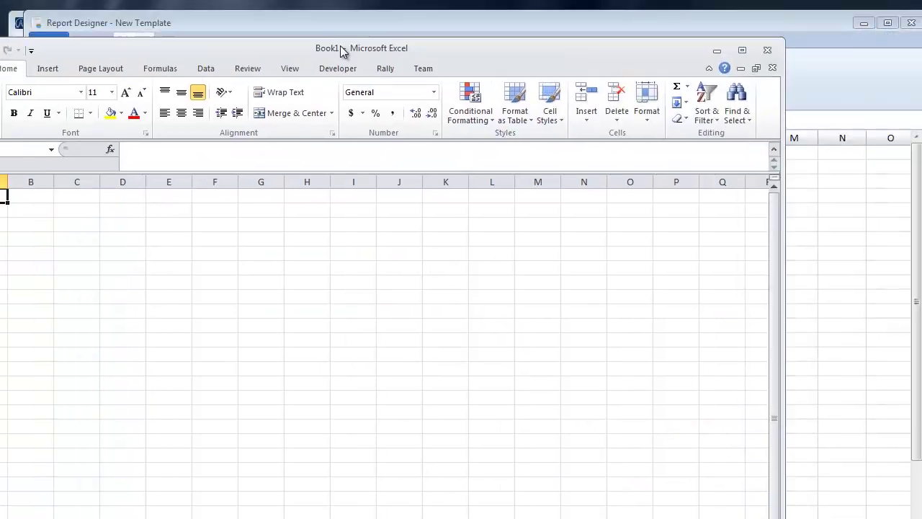
pyautogui.hotkey('ctrl', 'v')
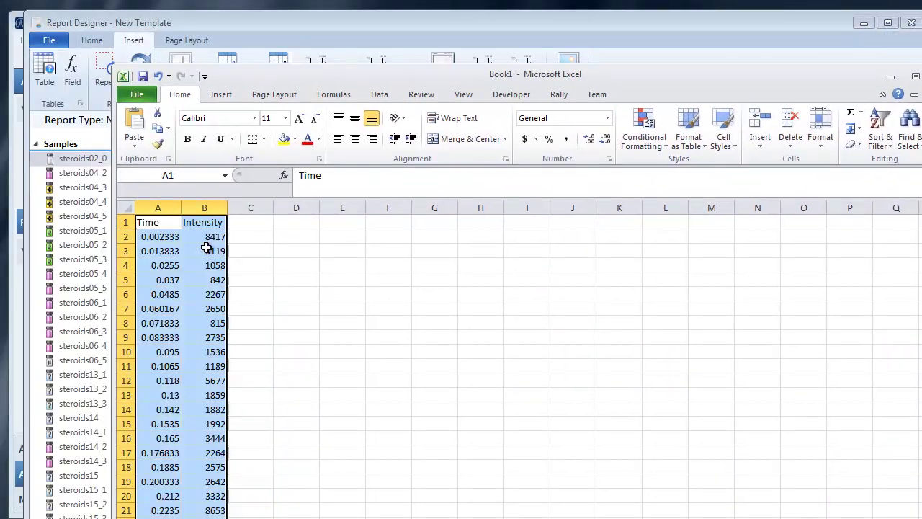
pyautogui.scroll(-5, 205, 247)
pyautogui.scroll(-12, 205, 247)
pyautogui.scroll(-8, 205, 247)
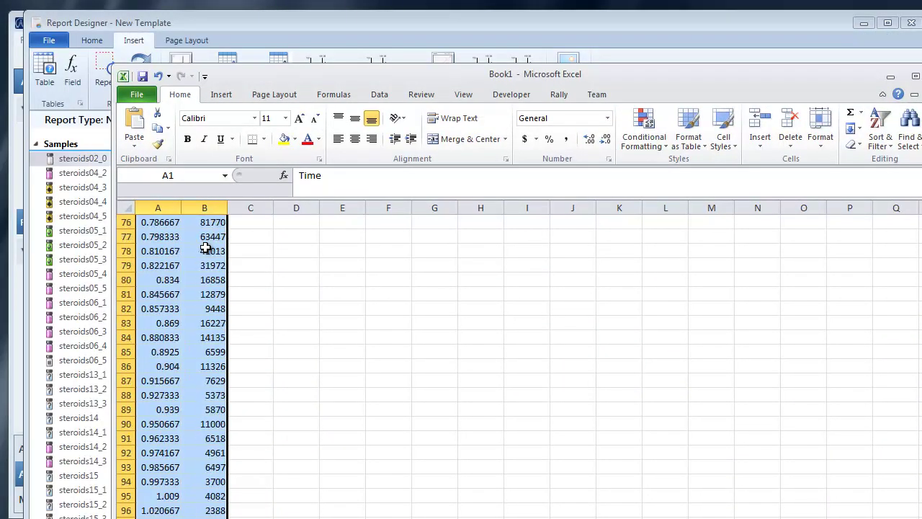
pyautogui.scroll(-10, 205, 247)
pyautogui.scroll(-8, 207, 245)
pyautogui.scroll(-10, 209, 244)
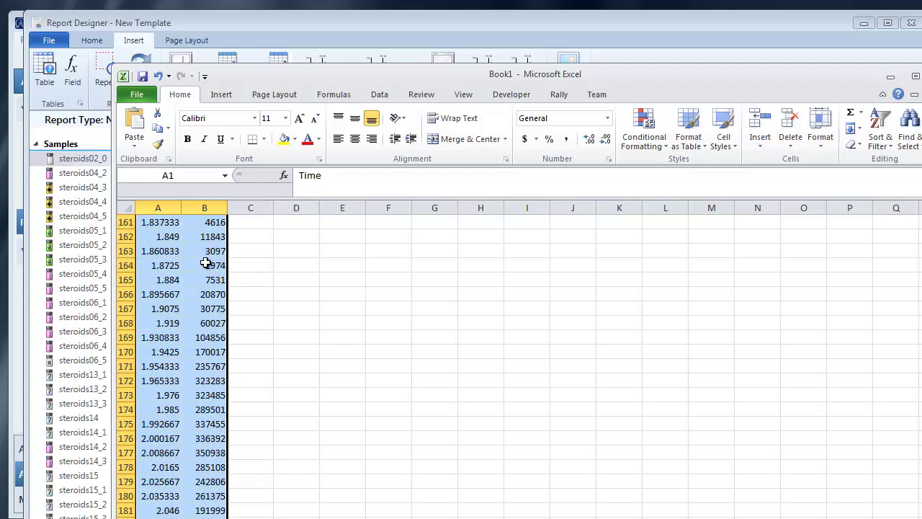
pyautogui.scroll(3, 210, 263)
# - Reset the TIC plot's scaling, then zoom into the 0.650–0.718 min region
pyautogui.click(891, 77)
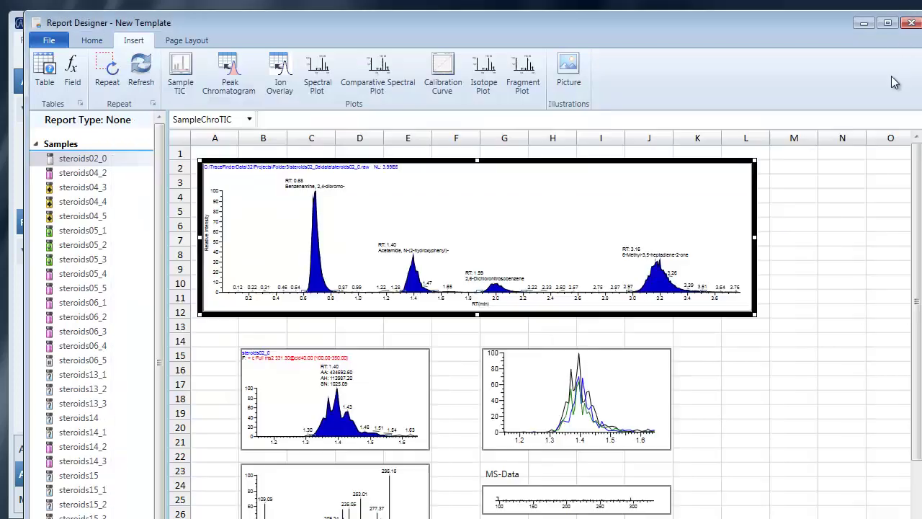
pyautogui.rightClick(427, 219)
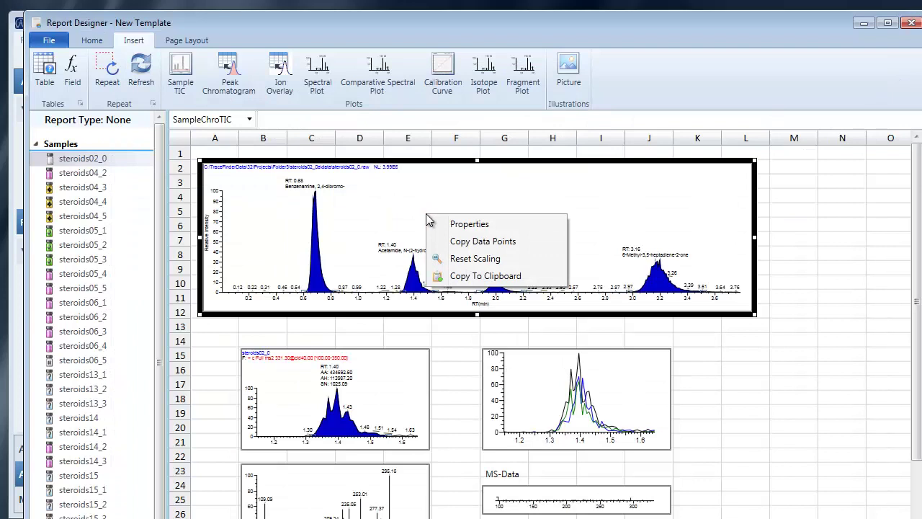
pyautogui.click(467, 259)
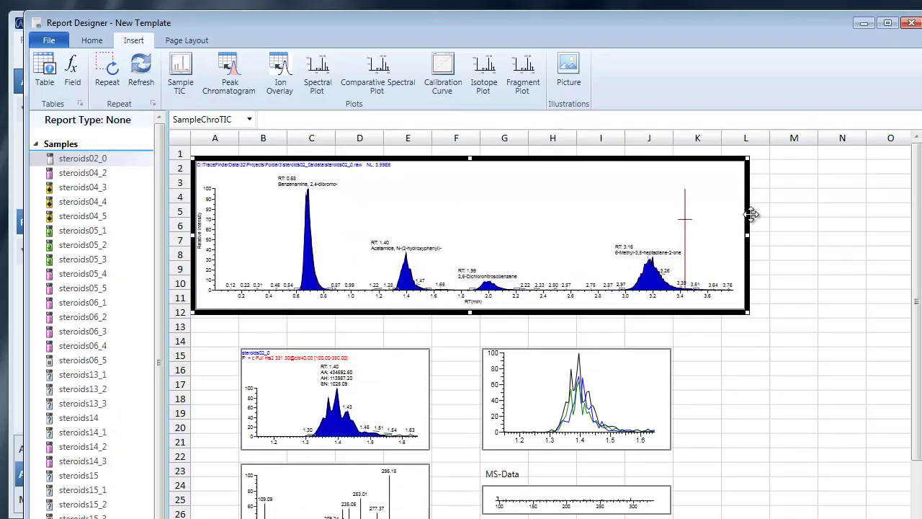
pyautogui.click(789, 212)
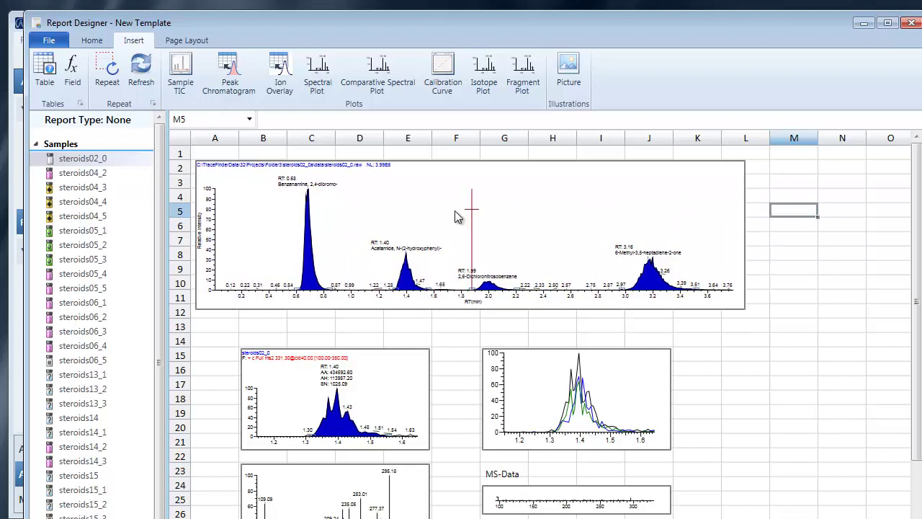
pyautogui.moveTo(298, 254); pyautogui.dragTo(334, 256)
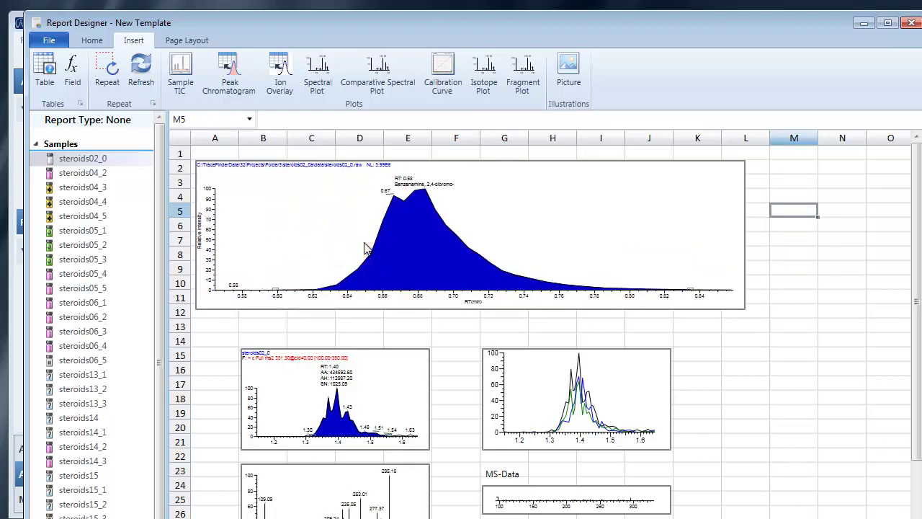
pyautogui.moveTo(364, 242); pyautogui.dragTo(489, 243)
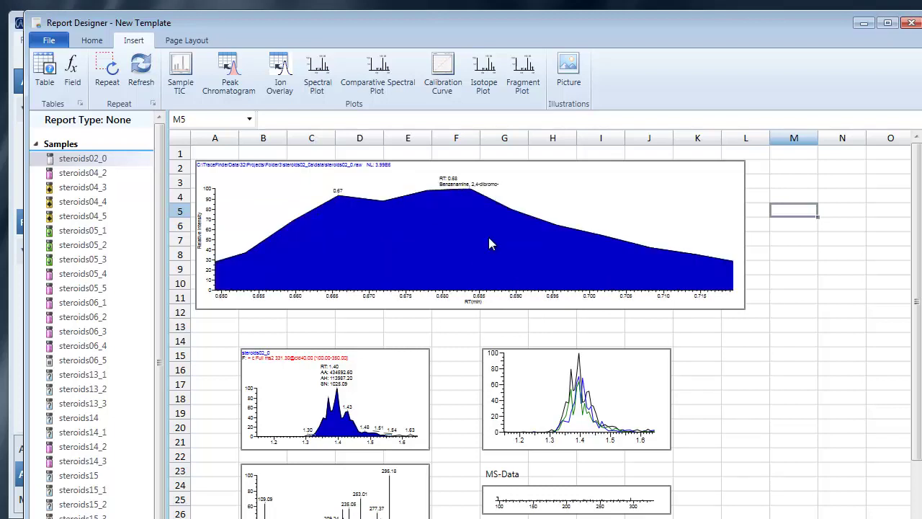
# - Restore the TIC plot's full retention-time range and copy it to the clipboard
pyautogui.click(470, 231)
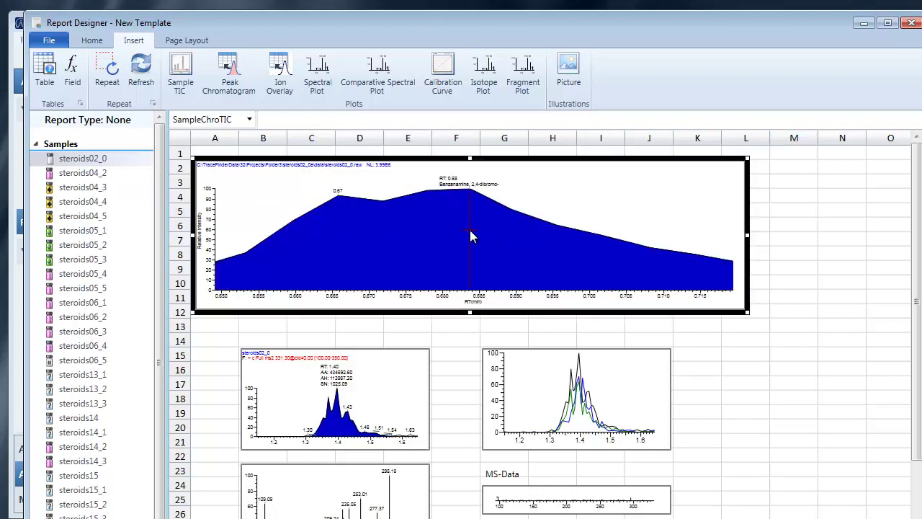
pyautogui.rightClick(469, 231)
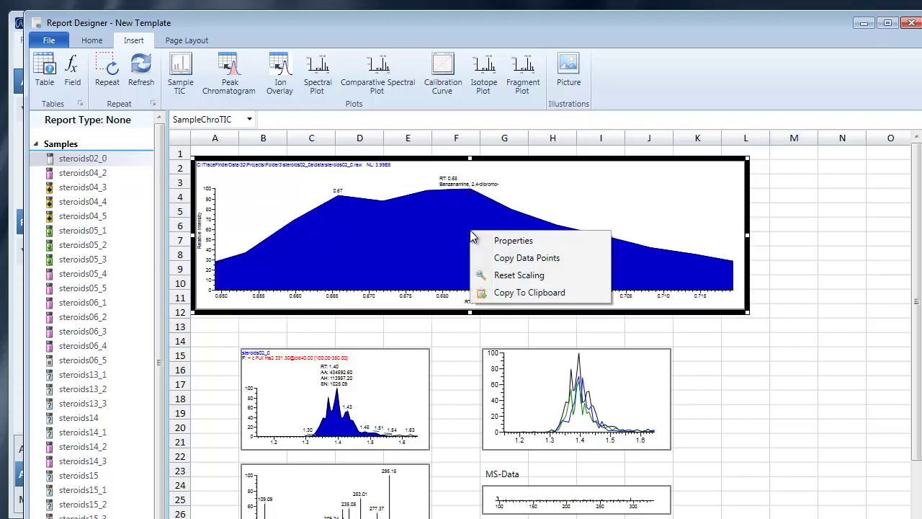
pyautogui.click(516, 281)
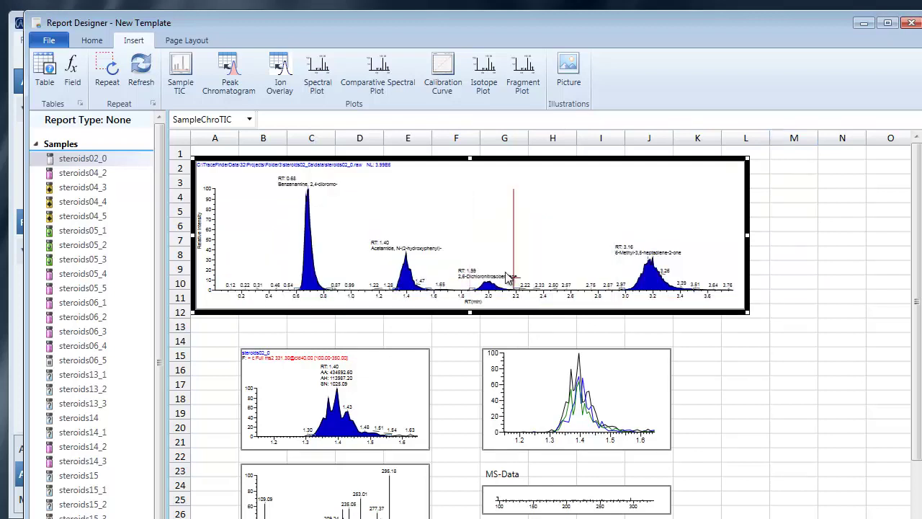
pyautogui.rightClick(474, 228)
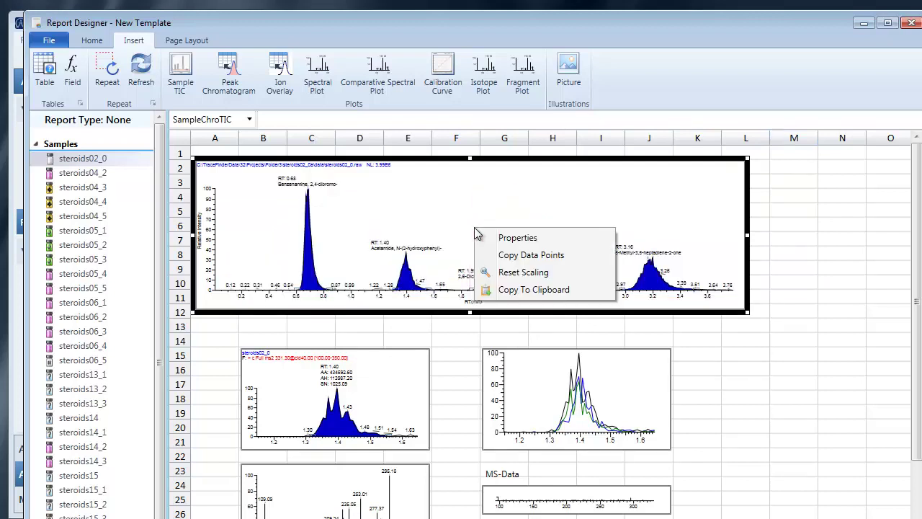
pyautogui.click(522, 291)
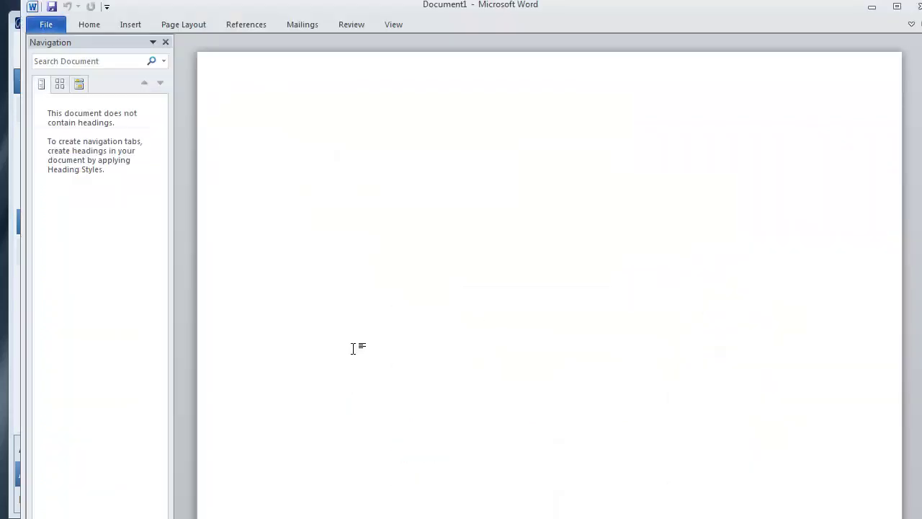
# - Paste the full-range TIC chromatogram image into Word's Document1
pyautogui.hotkey('ctrl', 'v')
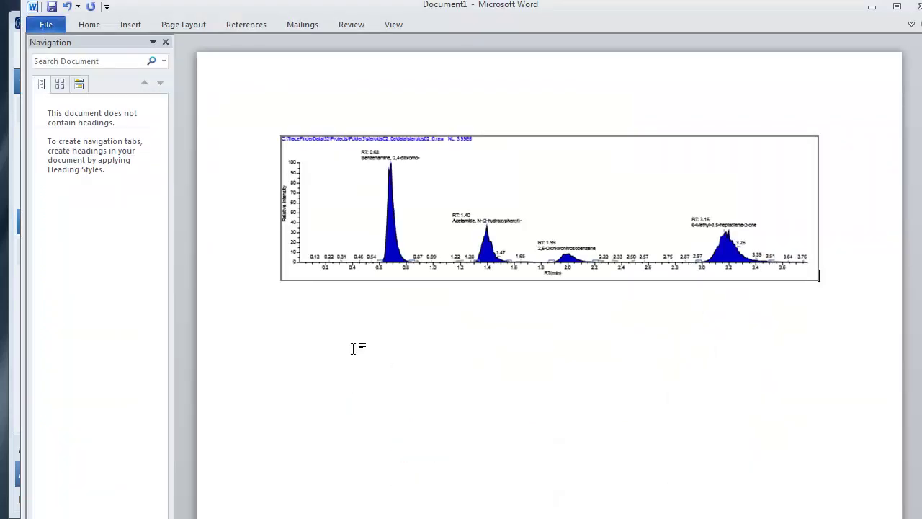
# - Back in the template, enlarge the peak chromatogram up and to the left
pyautogui.click(872, 7)
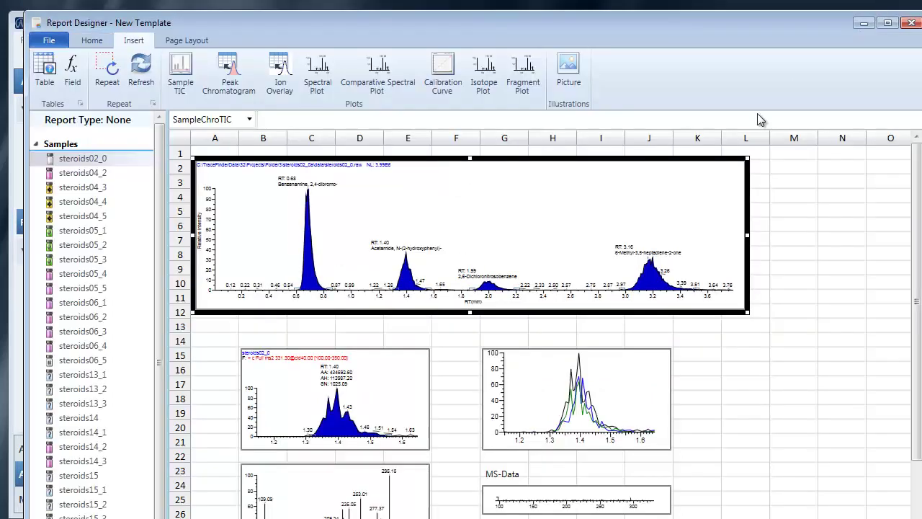
pyautogui.rightClick(440, 234)
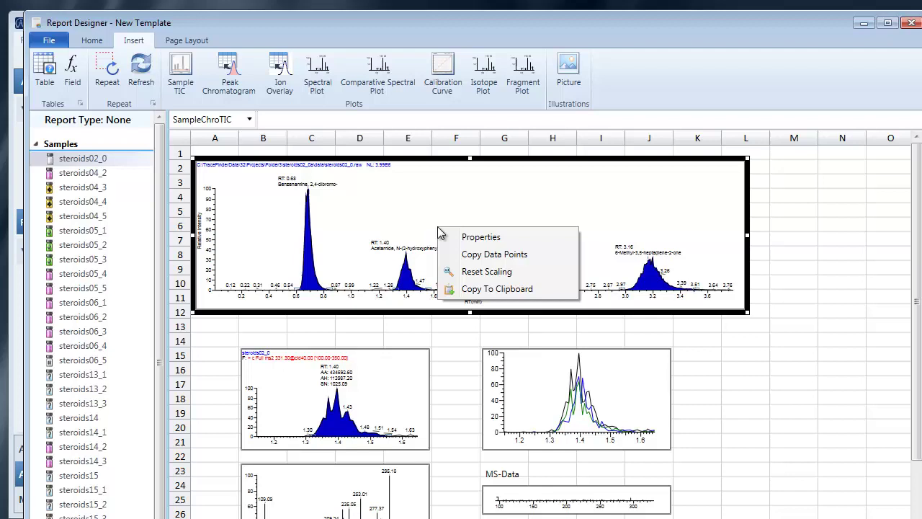
pyautogui.click(476, 289)
pyautogui.click(360, 373)
pyautogui.moveTo(241, 349); pyautogui.dragTo(203, 315)
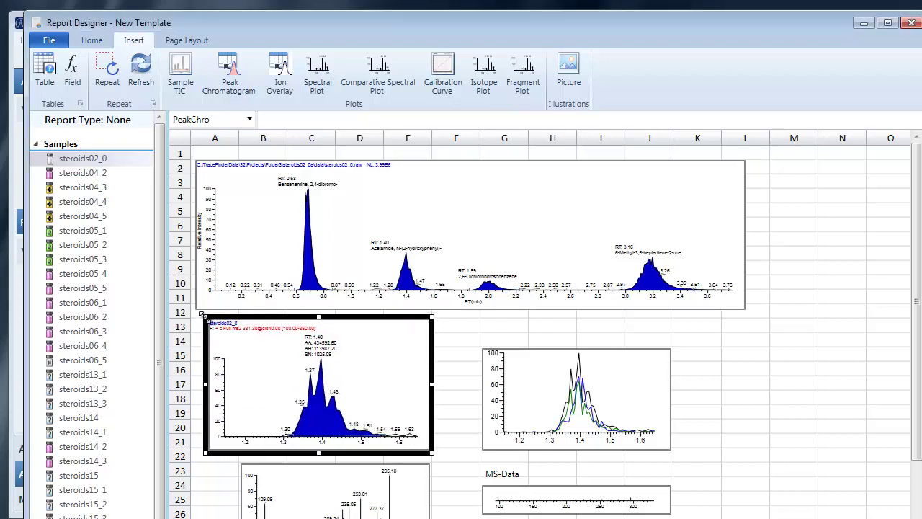
# - Set the peak chromatogram's Peak Type to Confirming with Confirming Index 2
pyautogui.rightClick(342, 363)
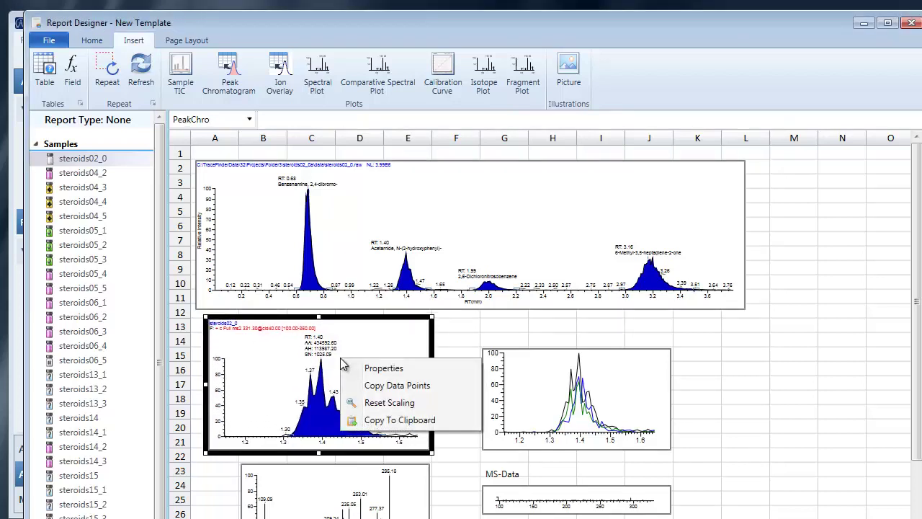
pyautogui.click(369, 366)
pyautogui.moveTo(454, 159); pyautogui.dragTo(577, 180)
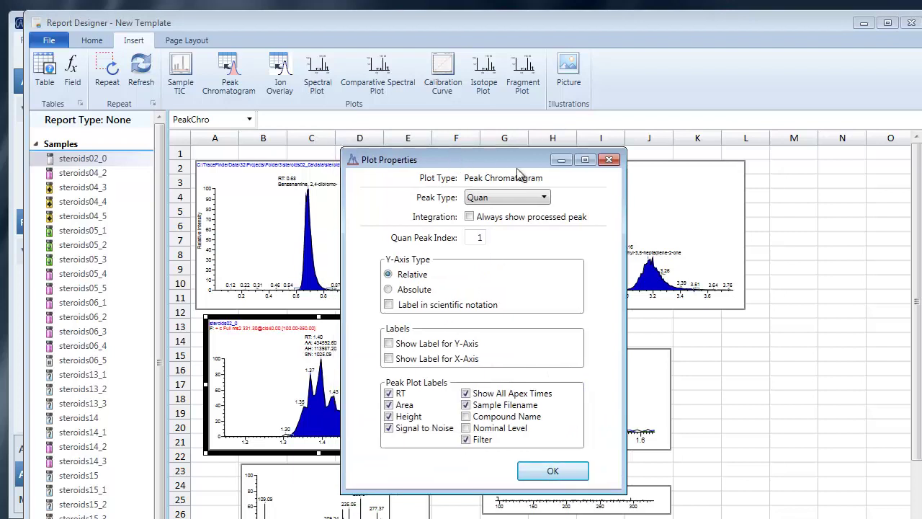
pyautogui.click(609, 219)
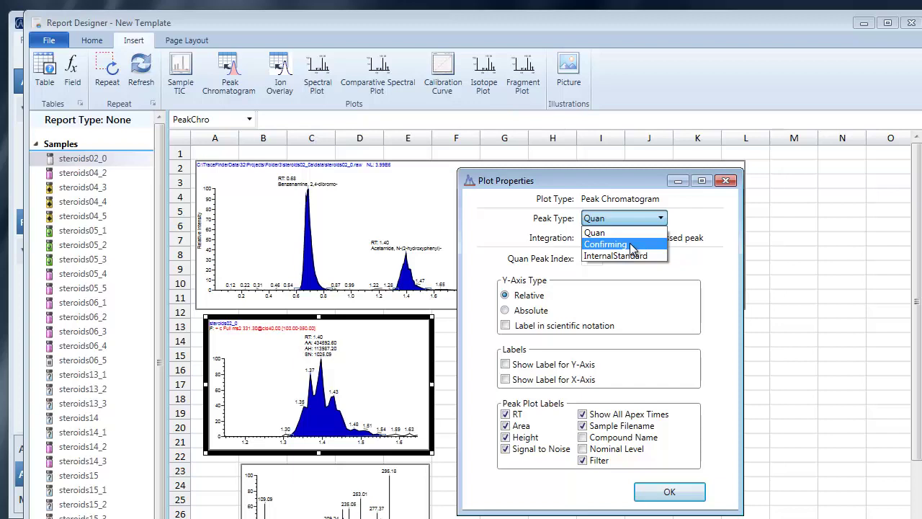
pyautogui.click(632, 246)
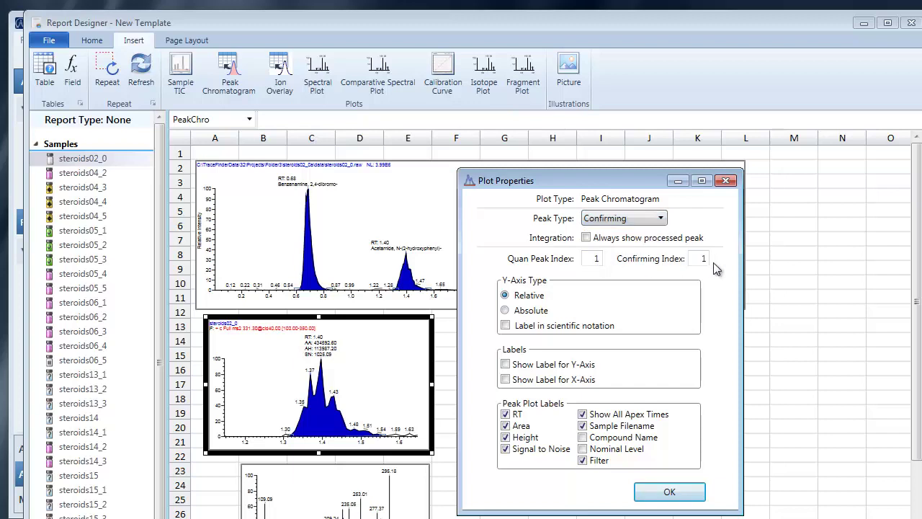
pyautogui.write('2')
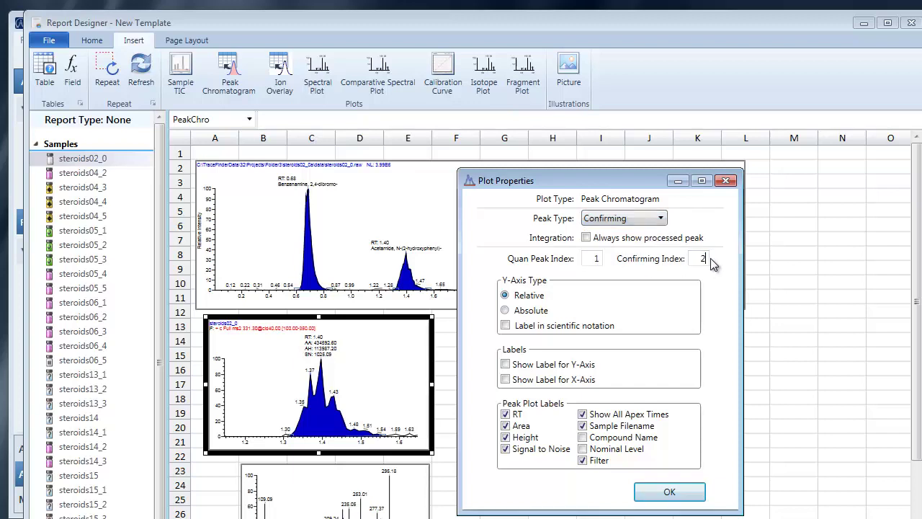
pyautogui.click(657, 495)
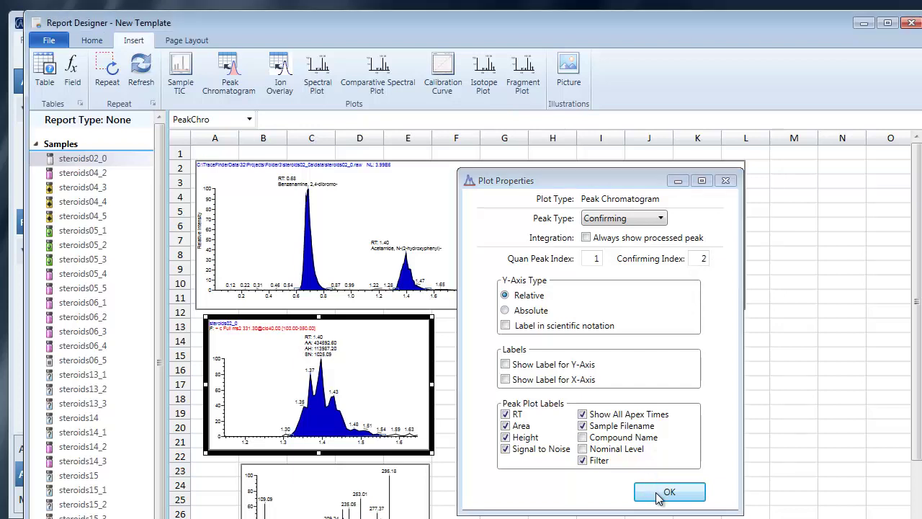
pyautogui.click(401, 371)
# - Set the peak chromatogram to an Absolute Y-axis and turn off its retention-time labels
pyautogui.rightClick(400, 369)
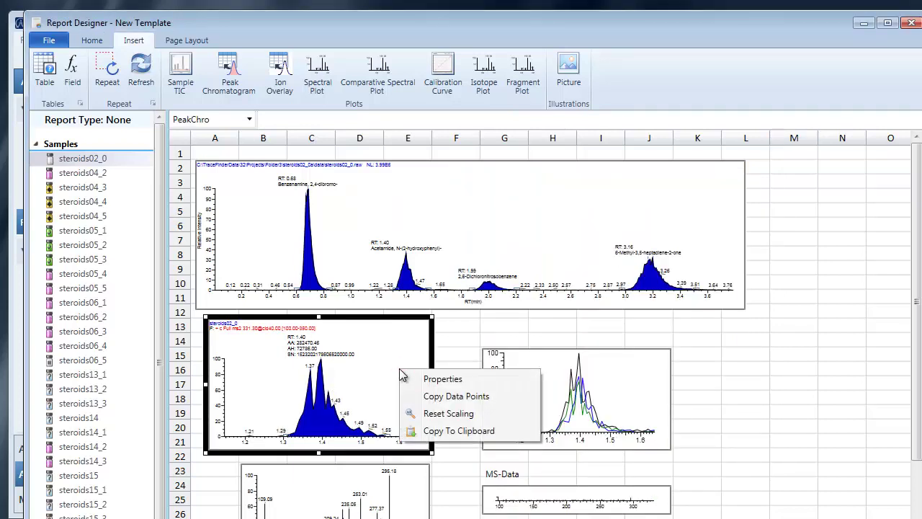
pyautogui.click(435, 387)
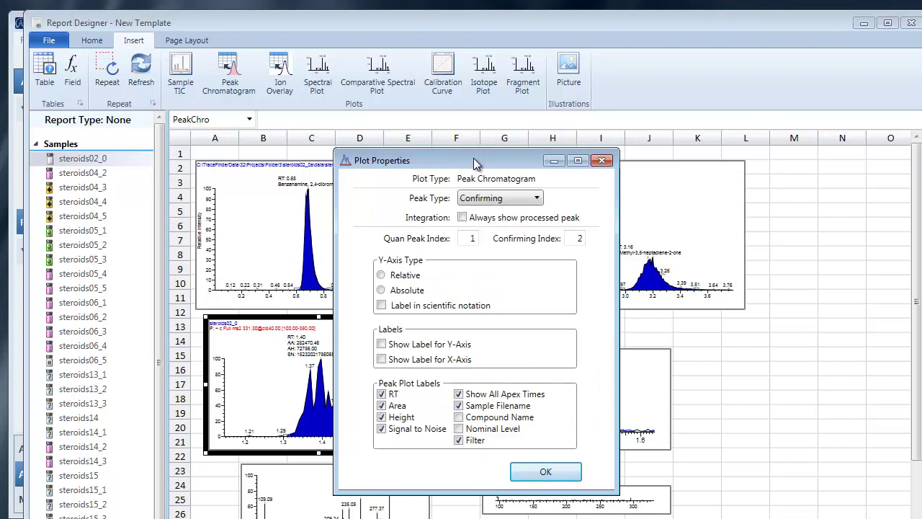
pyautogui.moveTo(473, 160); pyautogui.dragTo(633, 169)
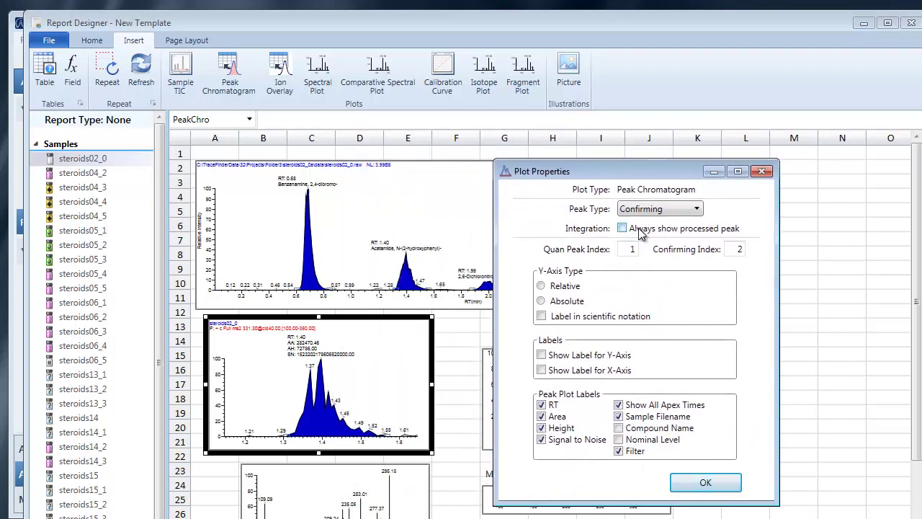
pyautogui.click(572, 287)
pyautogui.click(553, 408)
pyautogui.click(688, 484)
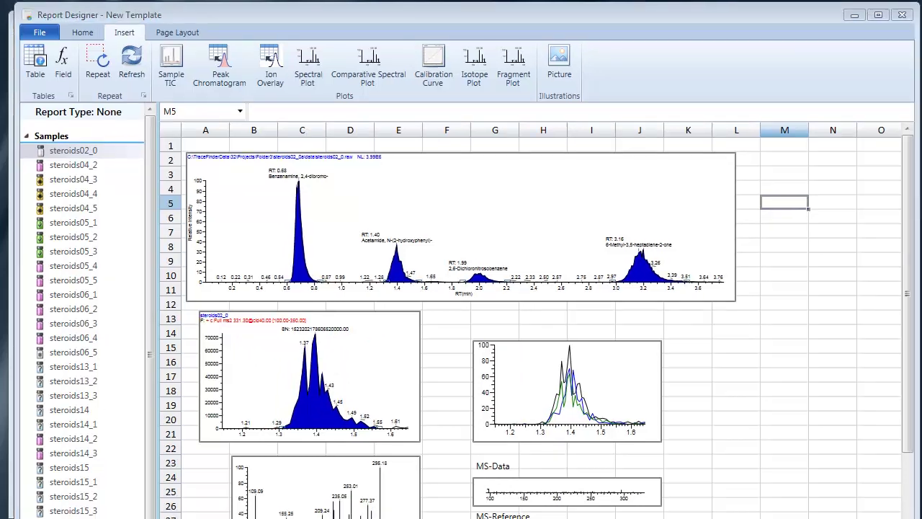
# - Insert a new blank sheet into the report template
pyautogui.click(82, 33)
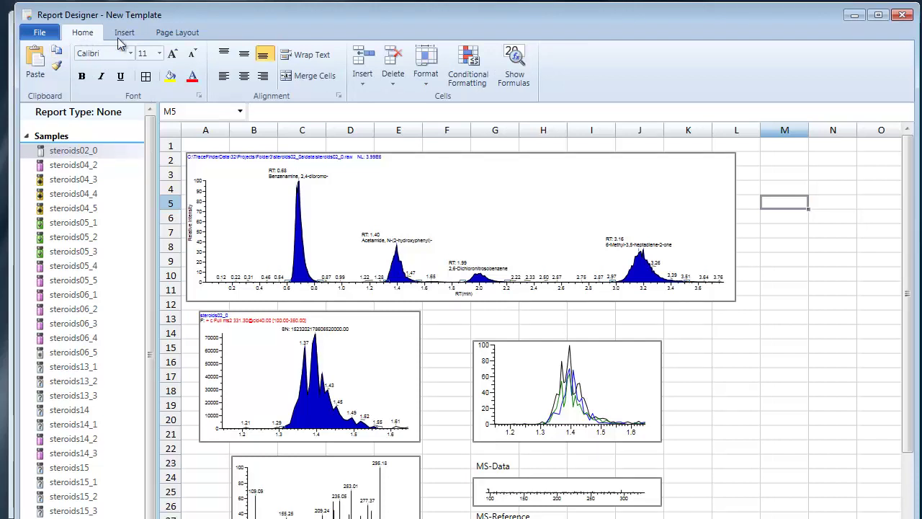
pyautogui.click(124, 35)
pyautogui.click(92, 34)
pyautogui.click(362, 72)
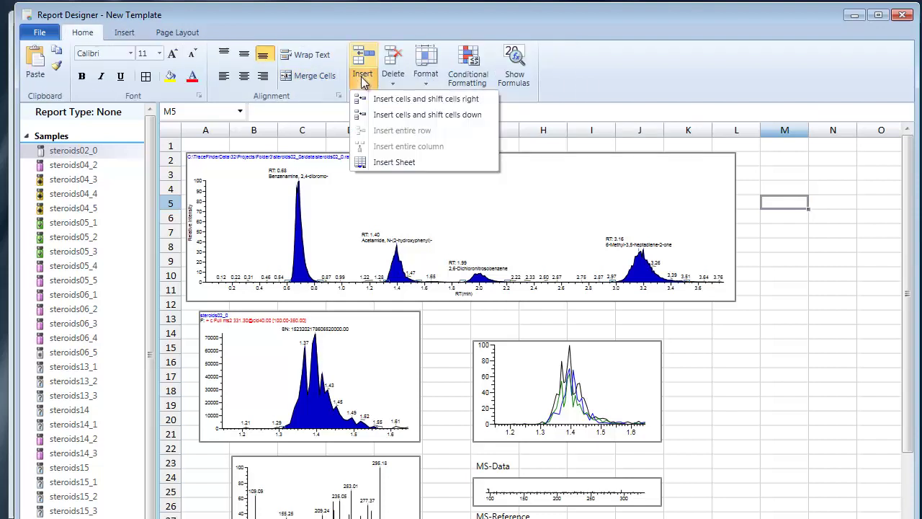
pyautogui.click(388, 165)
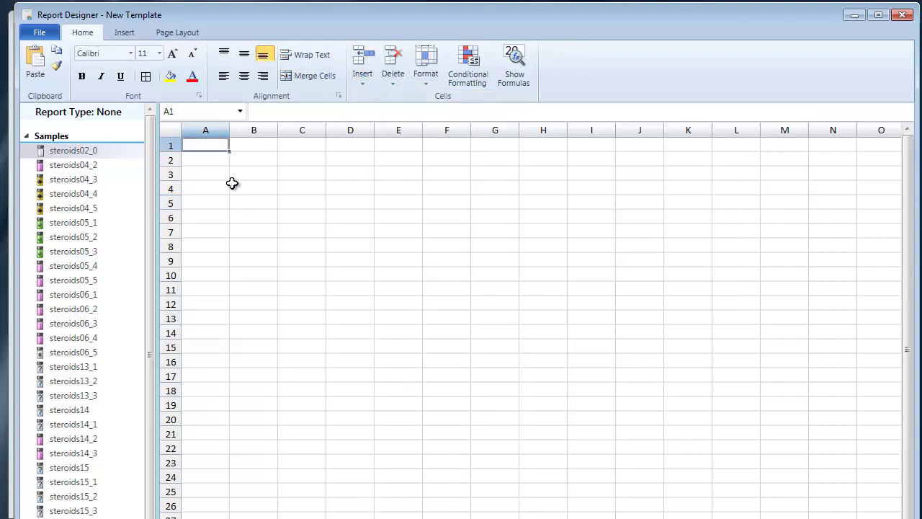
# - Make A1:E16 a repeat area ordered by compound name with 4 vertical repeats
pyautogui.click(124, 34)
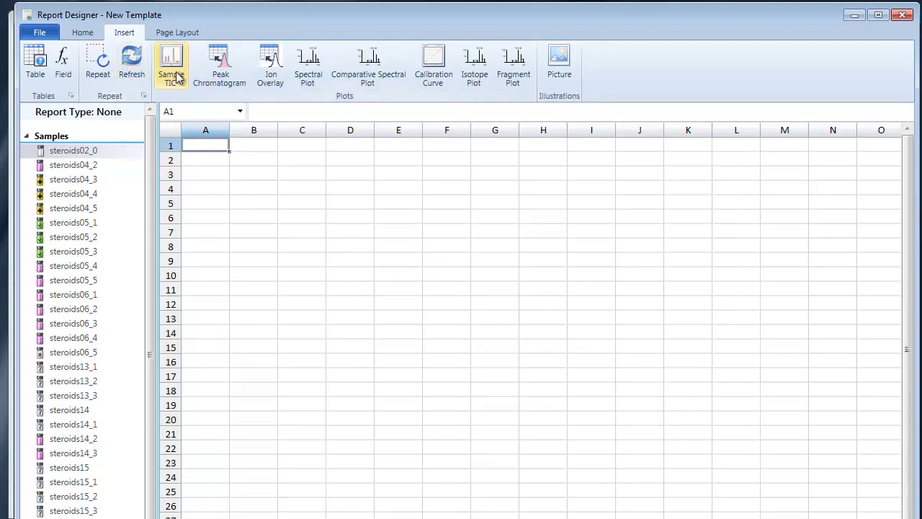
pyautogui.moveTo(224, 151); pyautogui.dragTo(404, 366)
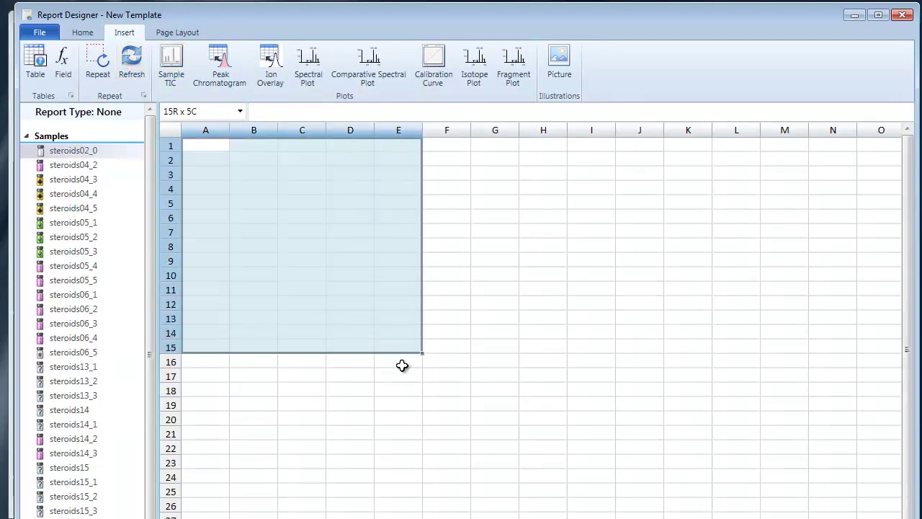
pyautogui.click(101, 66)
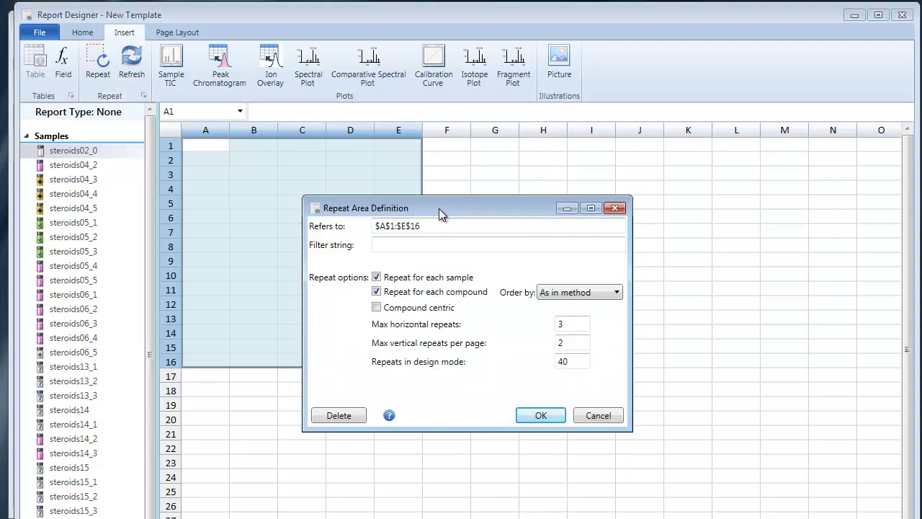
pyautogui.moveTo(439, 208)
pyautogui.mouseDown()
pyautogui.moveTo(555, 211)
pyautogui.moveTo(482, 230)
pyautogui.mouseUp()
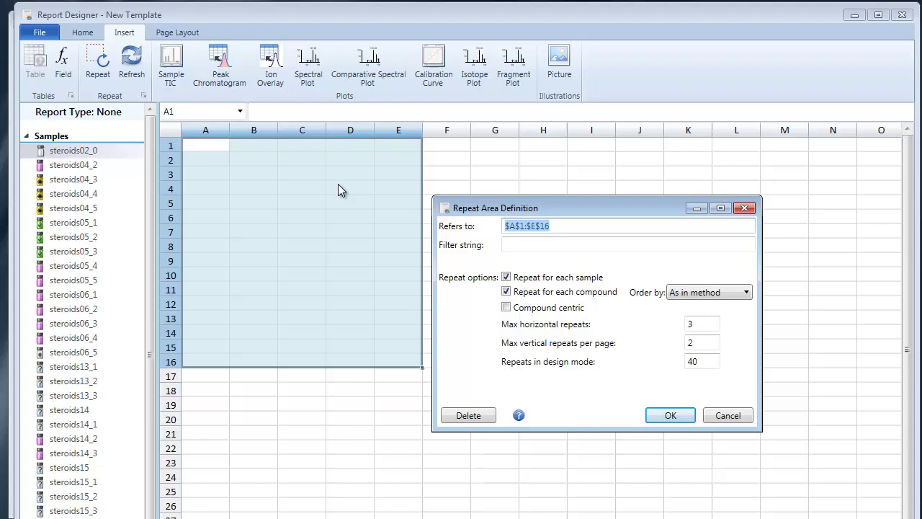
pyautogui.click(571, 228)
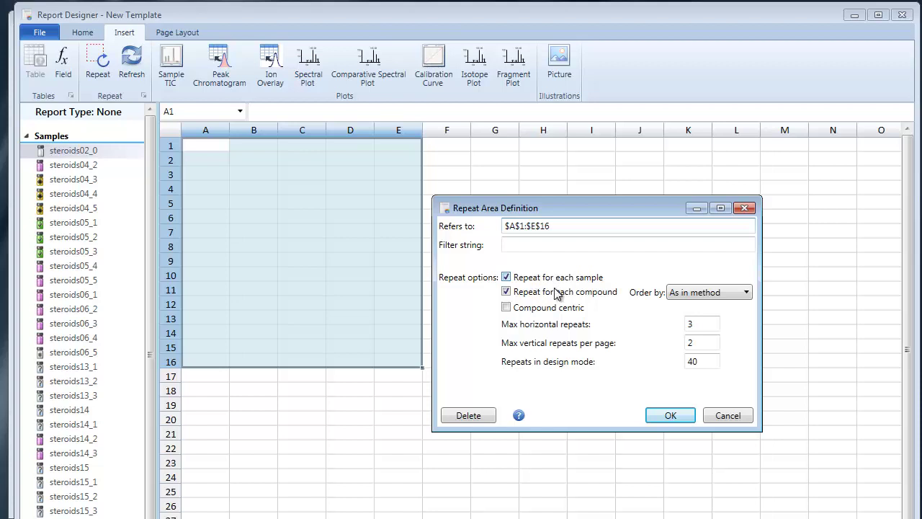
pyautogui.click(703, 294)
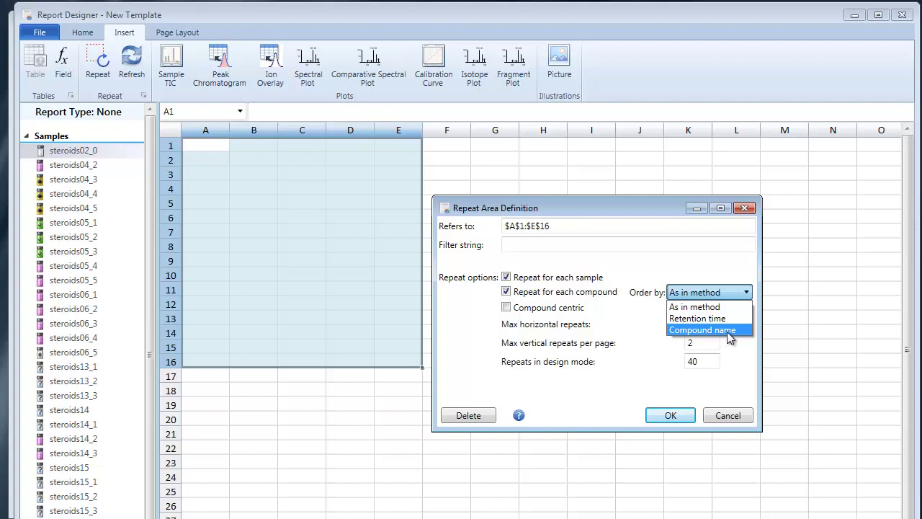
pyautogui.click(729, 331)
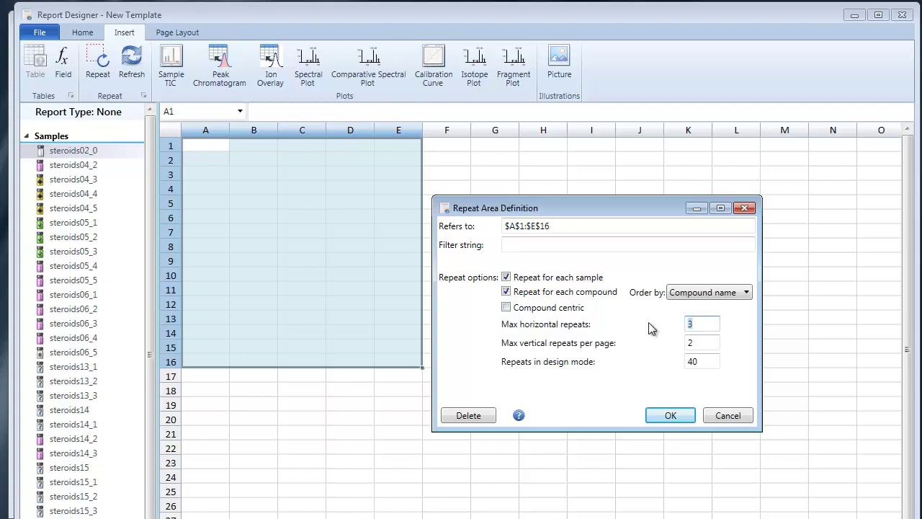
pyautogui.press('Tab')
pyautogui.write('4')
pyautogui.click(668, 416)
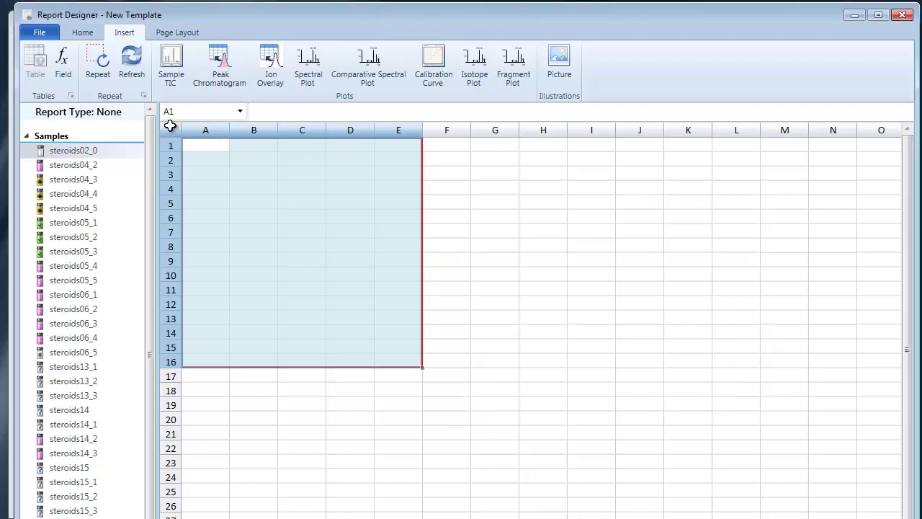
pyautogui.click(223, 173)
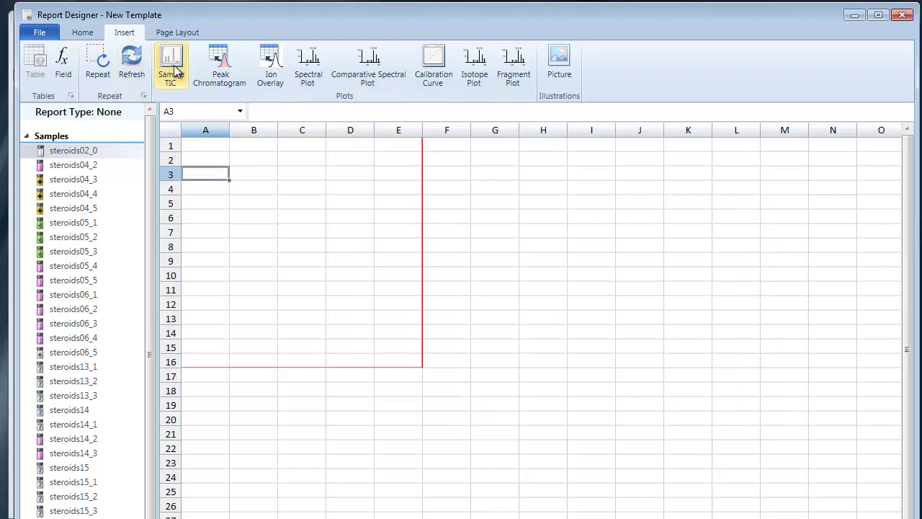
# - Place a peak chromatogram at A3 and enlarge it to reach column E
pyautogui.click(221, 79)
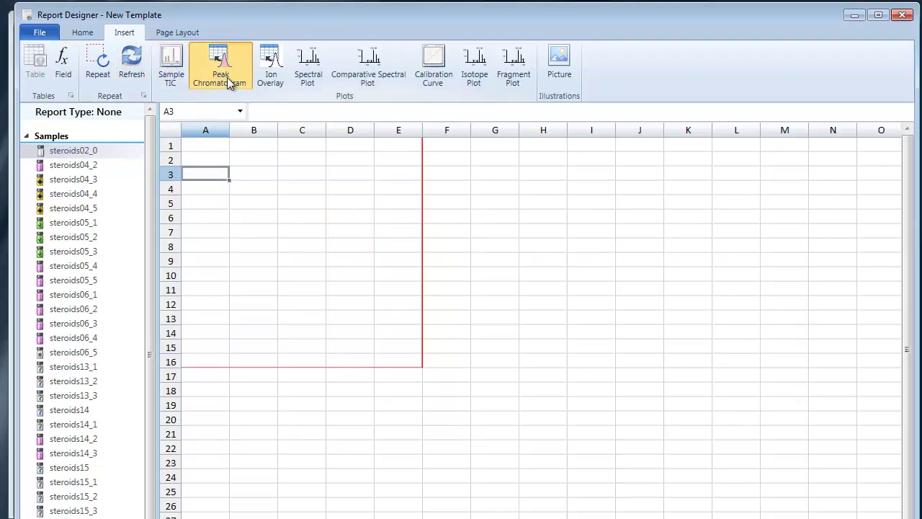
pyautogui.click(364, 269)
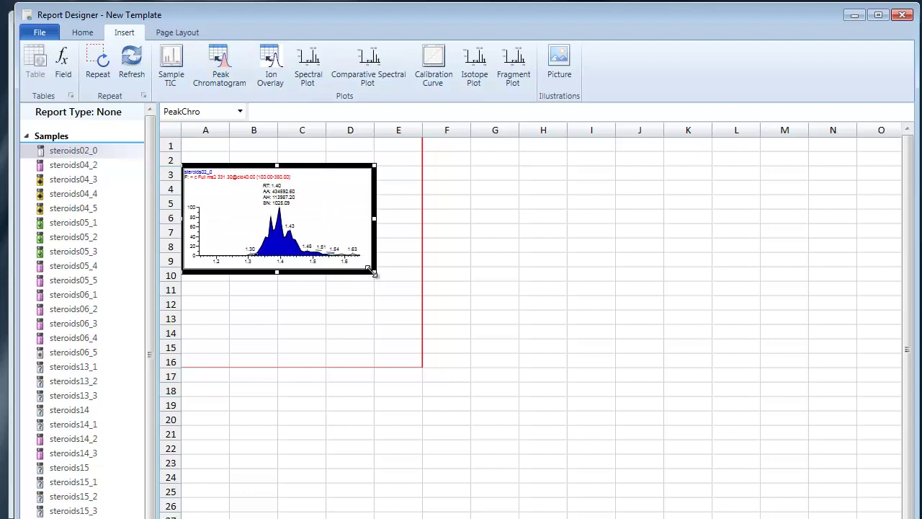
pyautogui.moveTo(374, 272); pyautogui.dragTo(407, 287)
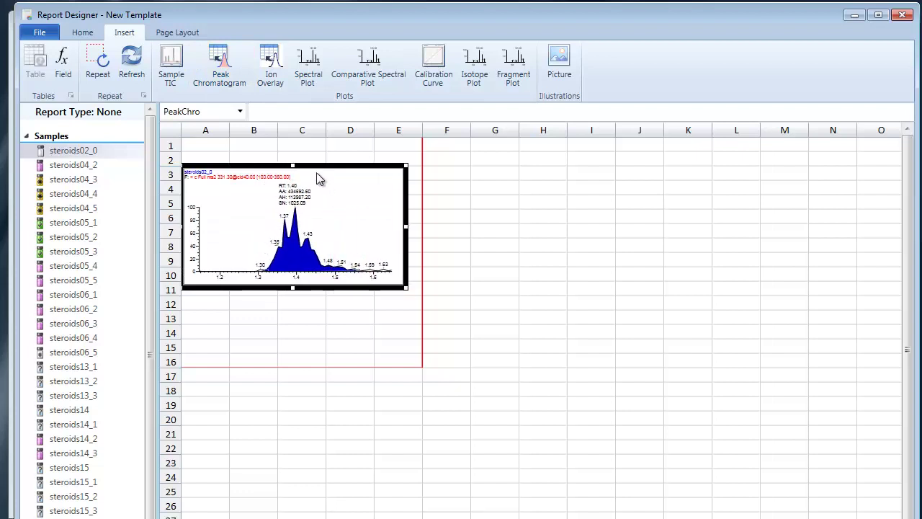
pyautogui.moveTo(314, 167); pyautogui.dragTo(320, 157)
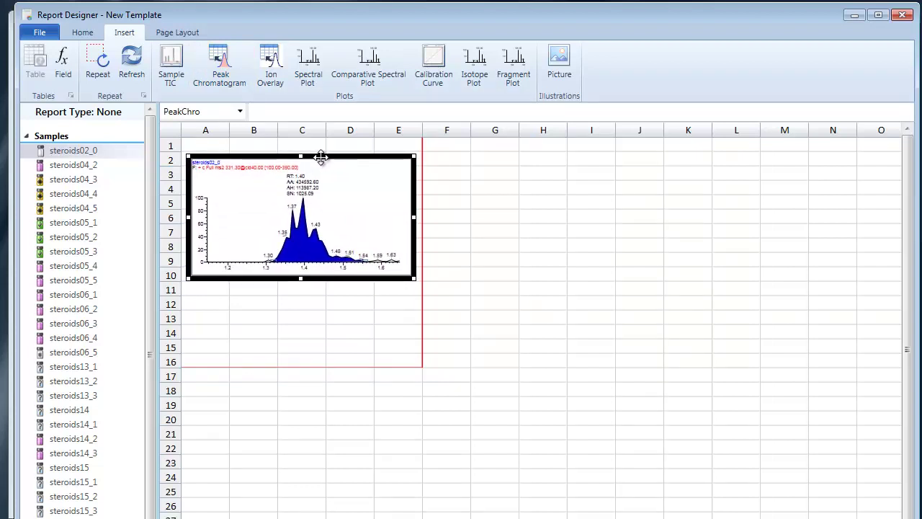
pyautogui.click(90, 110)
pyautogui.press('Escape')
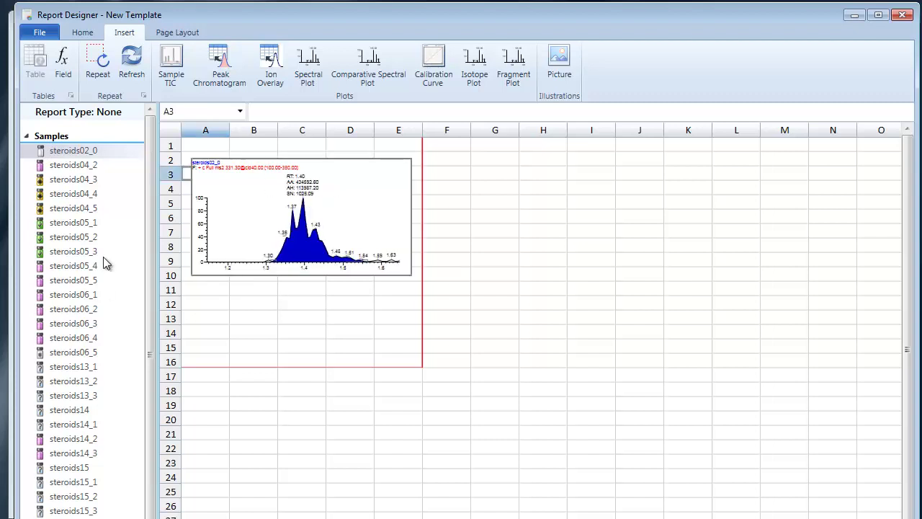
# - Set the report type to Each compound, preview a few compounds, then select A1:E16
pyautogui.click(86, 113)
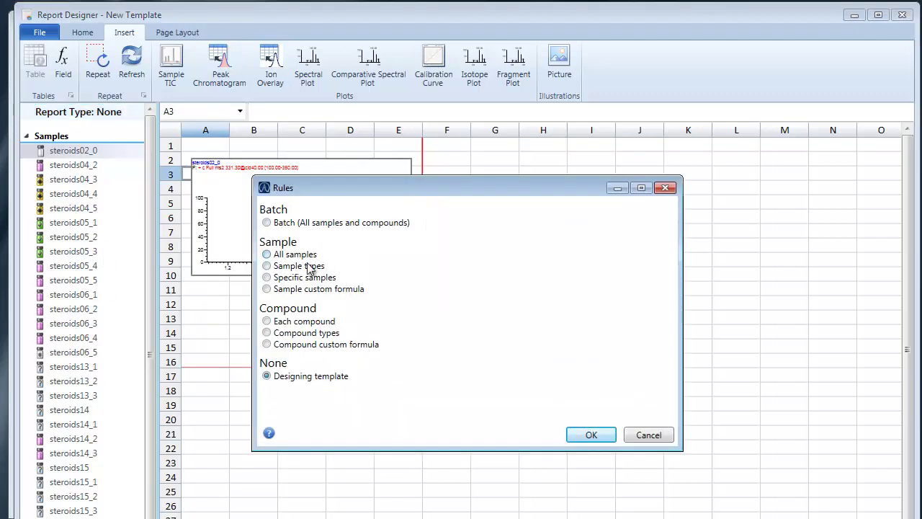
pyautogui.click(297, 324)
pyautogui.click(590, 435)
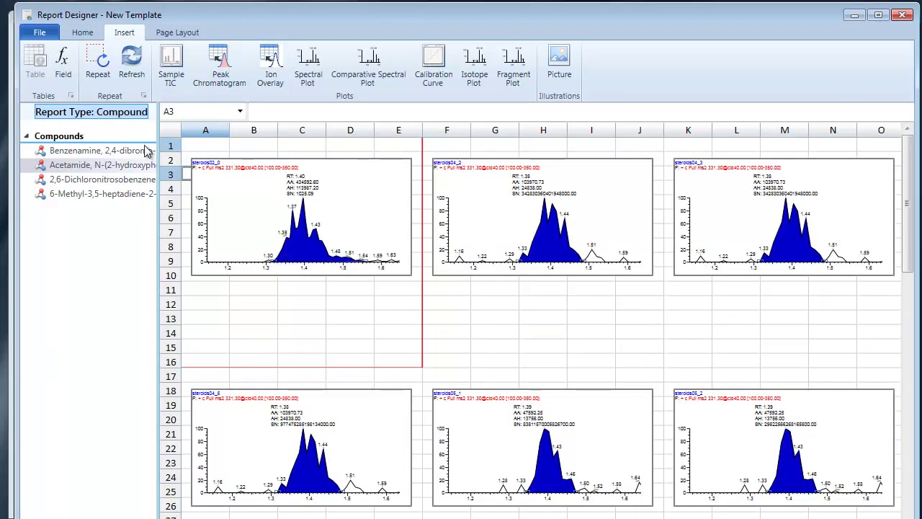
pyautogui.click(124, 157)
pyautogui.click(124, 165)
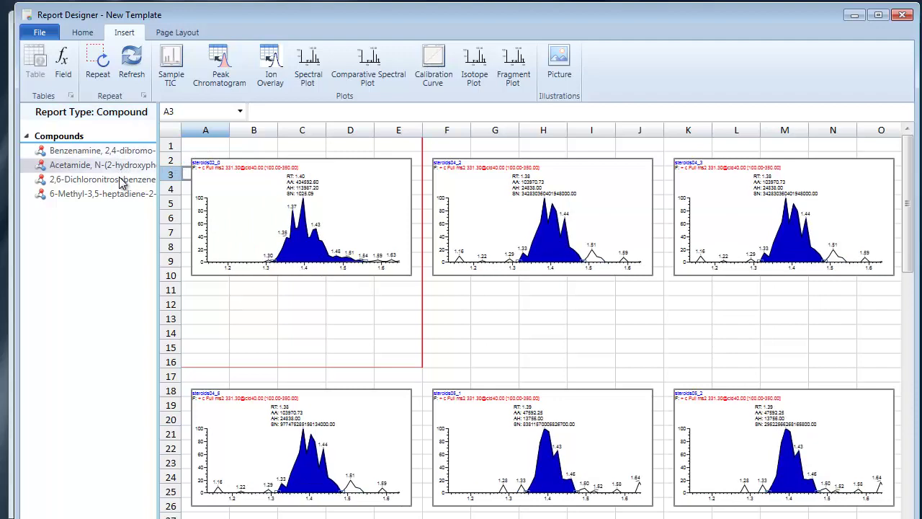
pyautogui.click(123, 157)
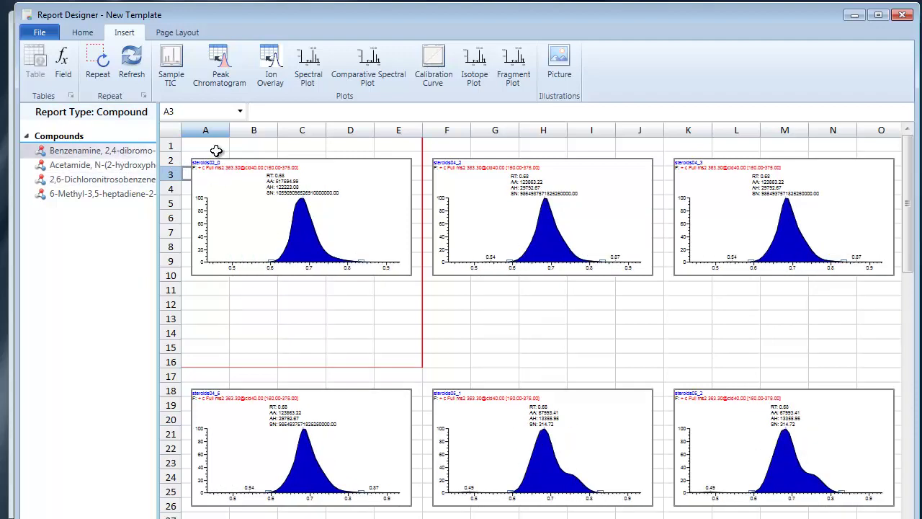
pyautogui.moveTo(214, 144)
pyautogui.mouseDown()
pyautogui.moveTo(417, 382)
pyautogui.moveTo(411, 362)
pyautogui.mouseUp()
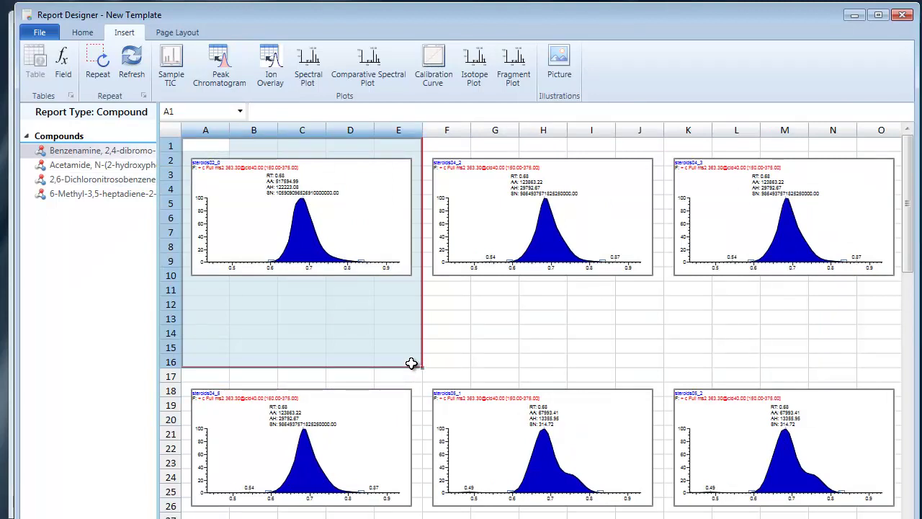
# - Give the A1:E16 repeat area a thin outside border in Format Cells
pyautogui.rightClick(265, 143)
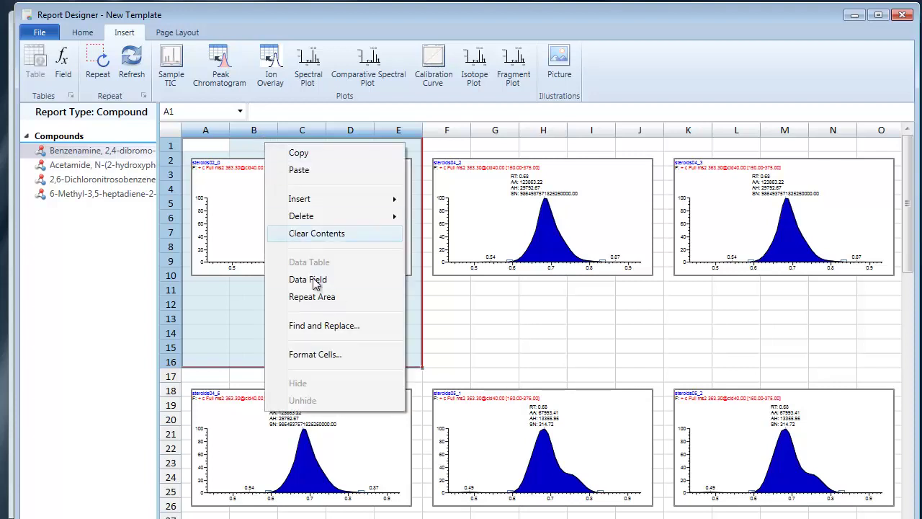
pyautogui.click(331, 354)
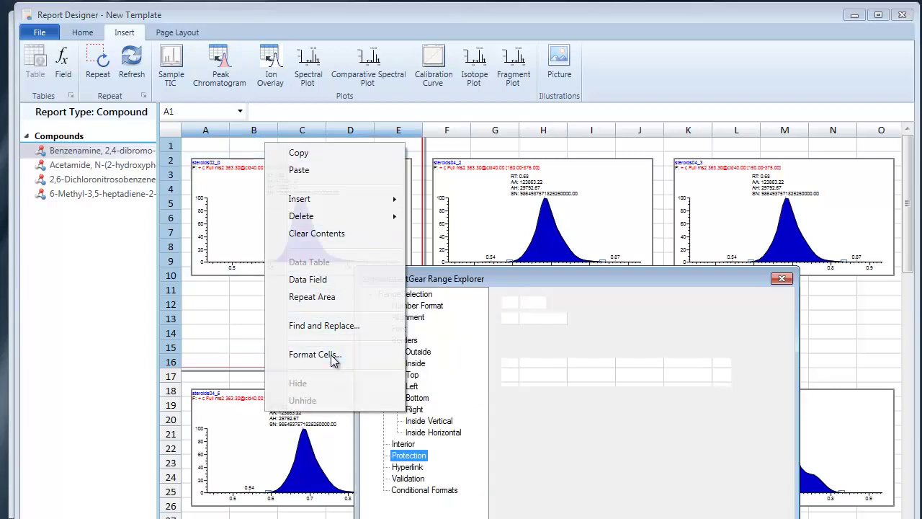
pyautogui.click(419, 353)
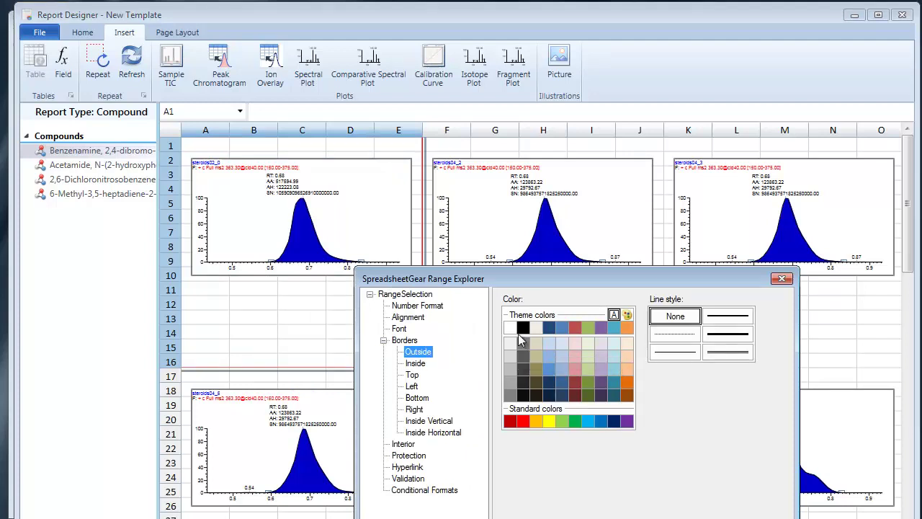
pyautogui.click(717, 317)
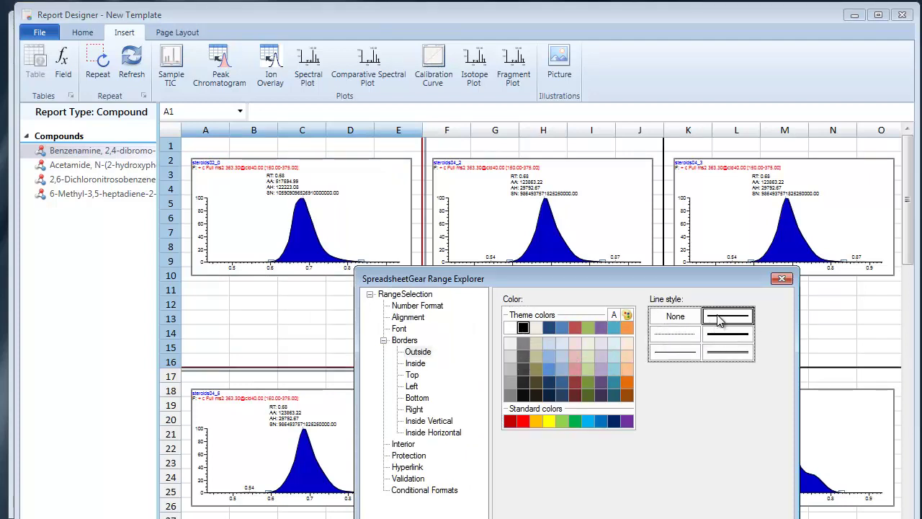
pyautogui.click(677, 353)
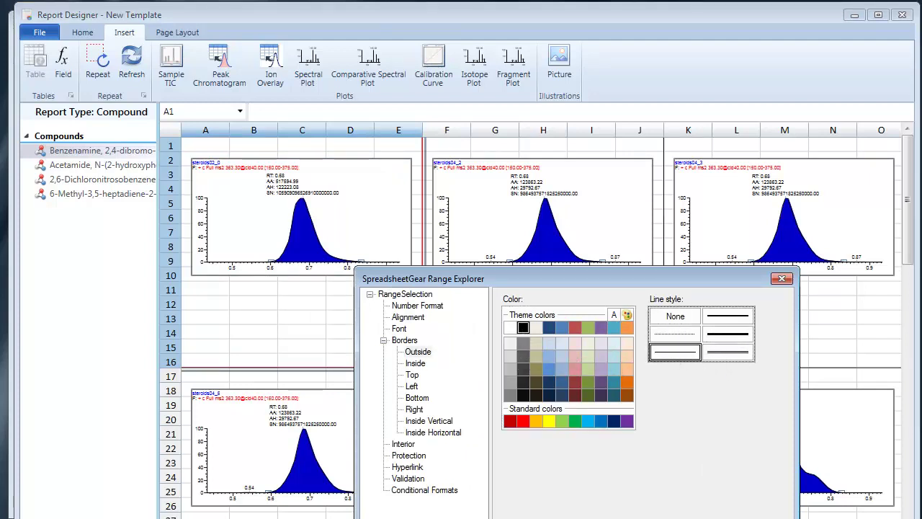
pyautogui.press('Return')
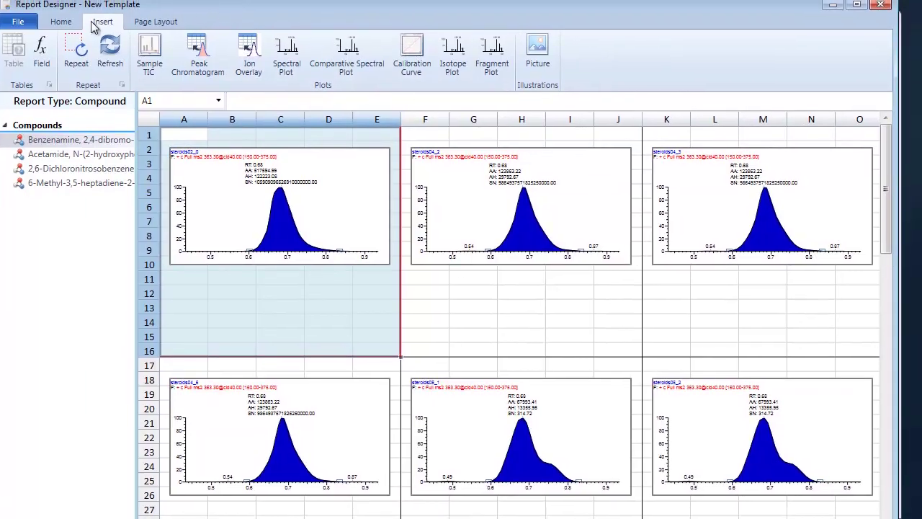
# - Collapse the ribbon and select the repeated chromatogram plots in the grid
pyautogui.doubleClick(102, 22)
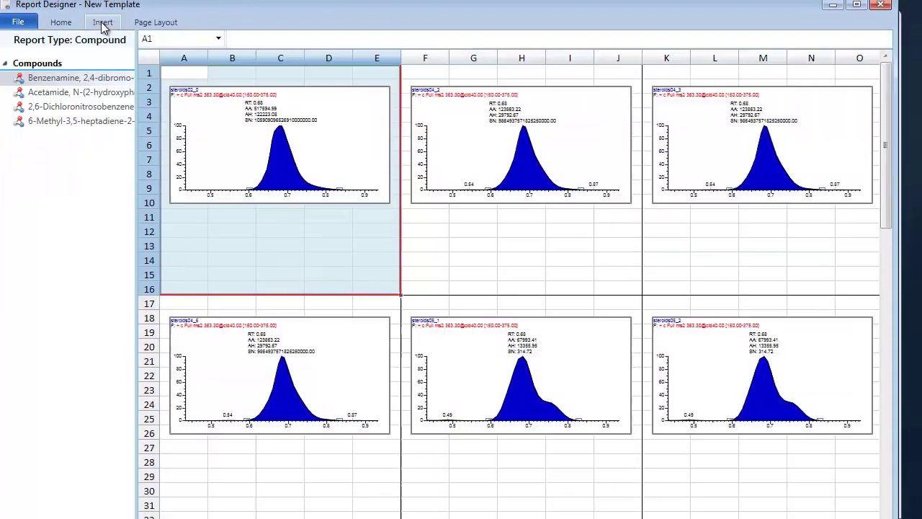
pyautogui.click(361, 237)
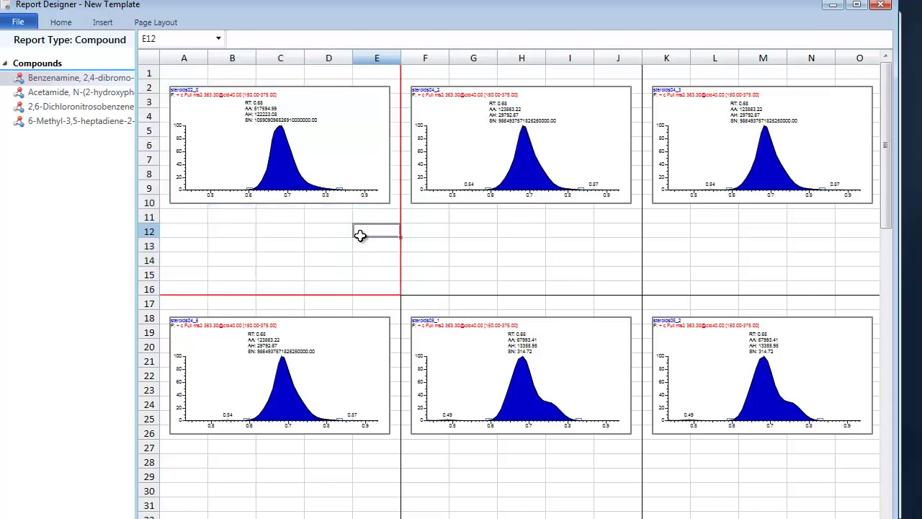
pyautogui.moveTo(379, 285)
pyautogui.mouseDown()
pyautogui.moveTo(216, 166)
pyautogui.moveTo(181, 59)
pyautogui.mouseUp()
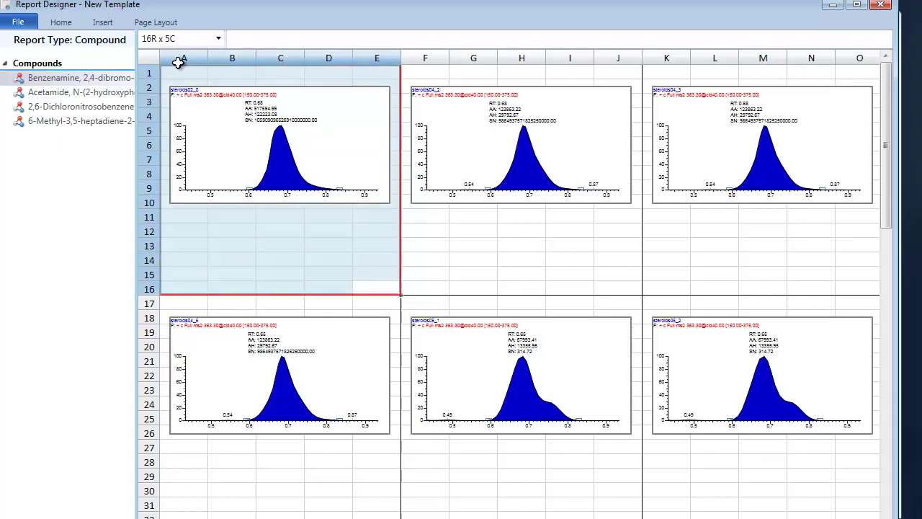
pyautogui.click(321, 228)
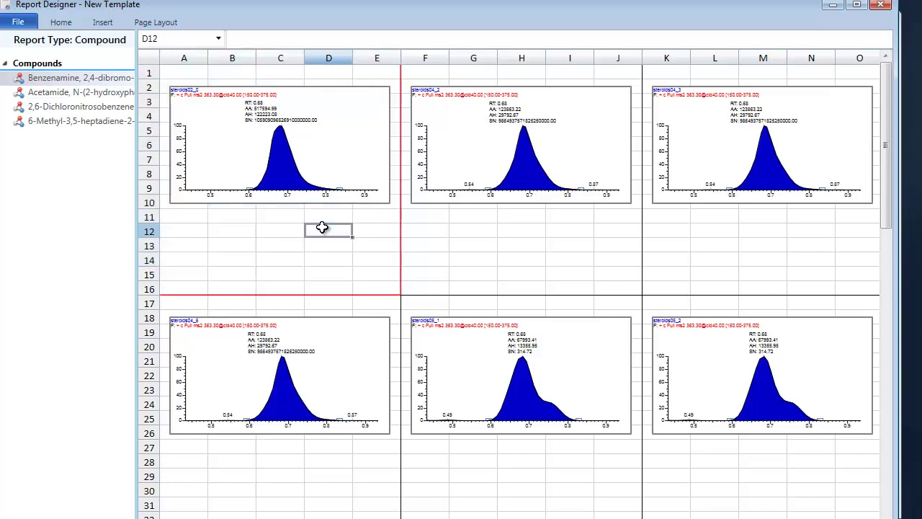
pyautogui.click(332, 137)
pyautogui.rightClick(332, 137)
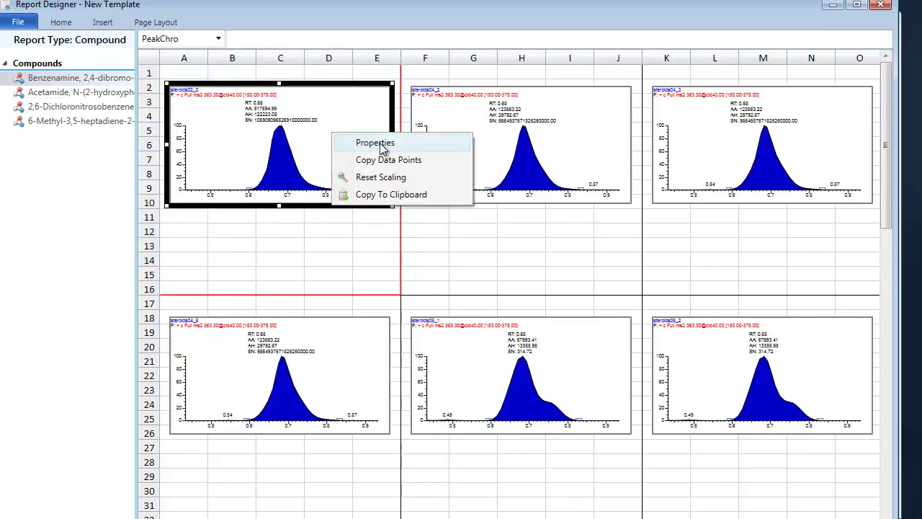
pyautogui.click(487, 144)
pyautogui.rightClick(487, 141)
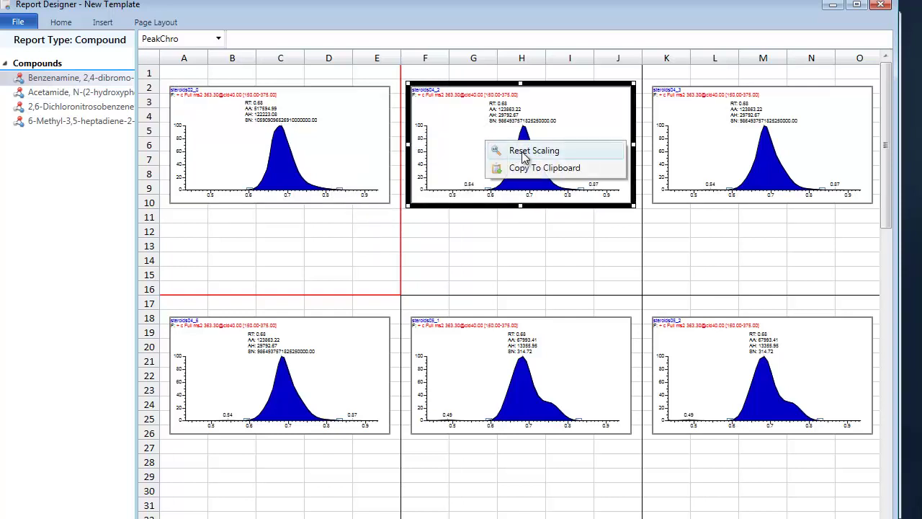
# - Set the chromatogram properties to Absolute intensity with a labelled Y axis
pyautogui.rightClick(315, 134)
pyautogui.click(345, 143)
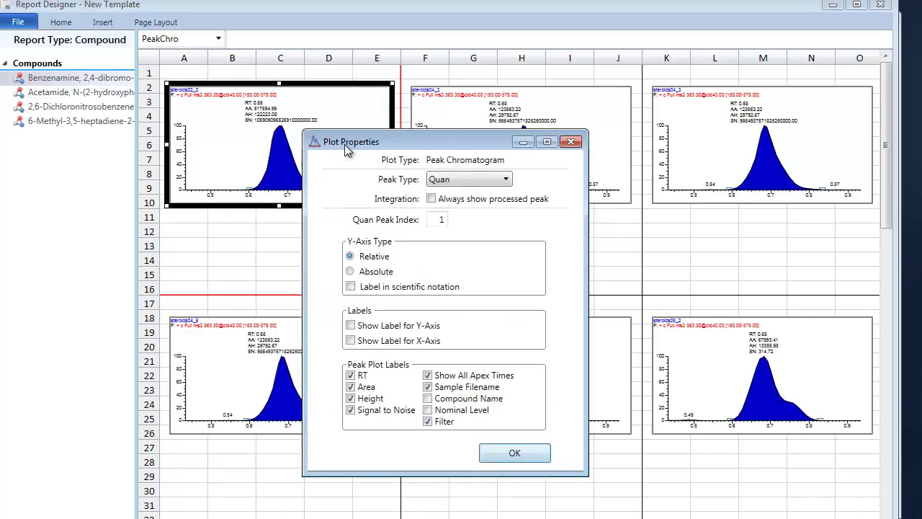
pyautogui.click(367, 274)
pyautogui.click(371, 328)
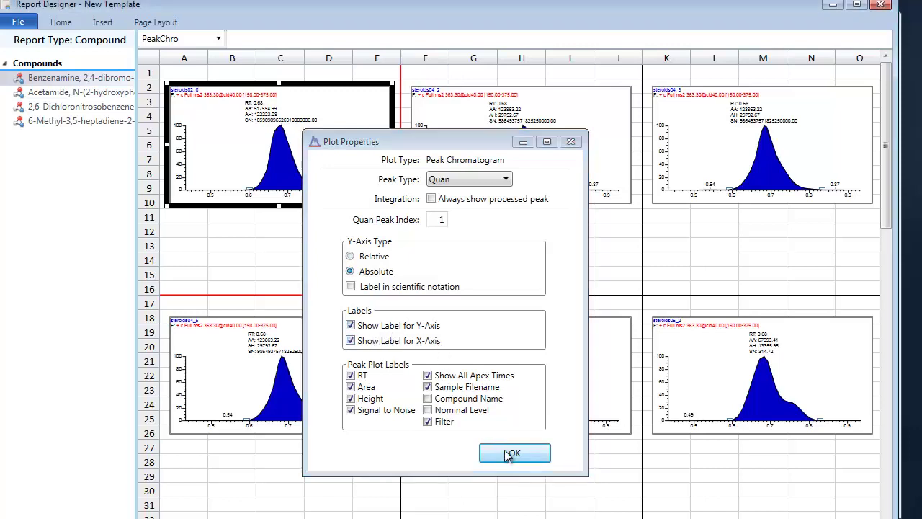
pyautogui.click(510, 453)
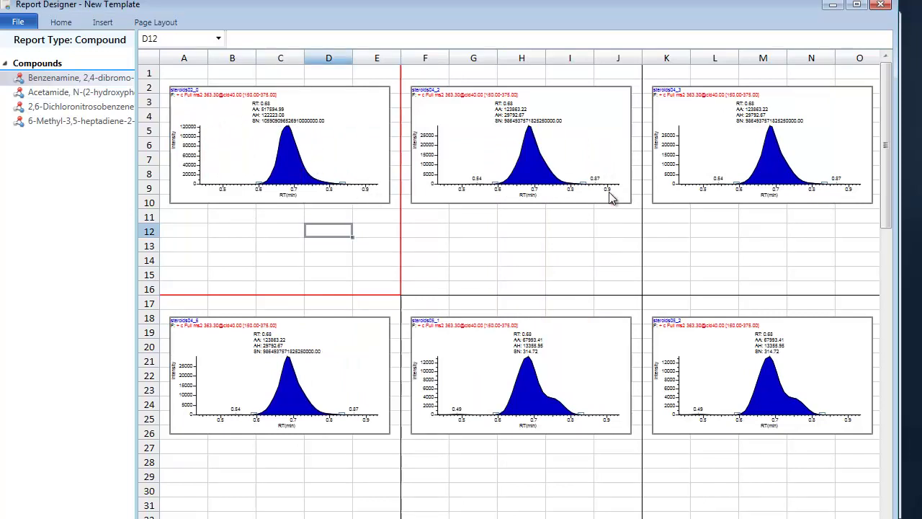
# - Insert a left-labelled Raw File Name field at B11 and auto-fit columns A and B
pyautogui.click(193, 219)
pyautogui.click(226, 216)
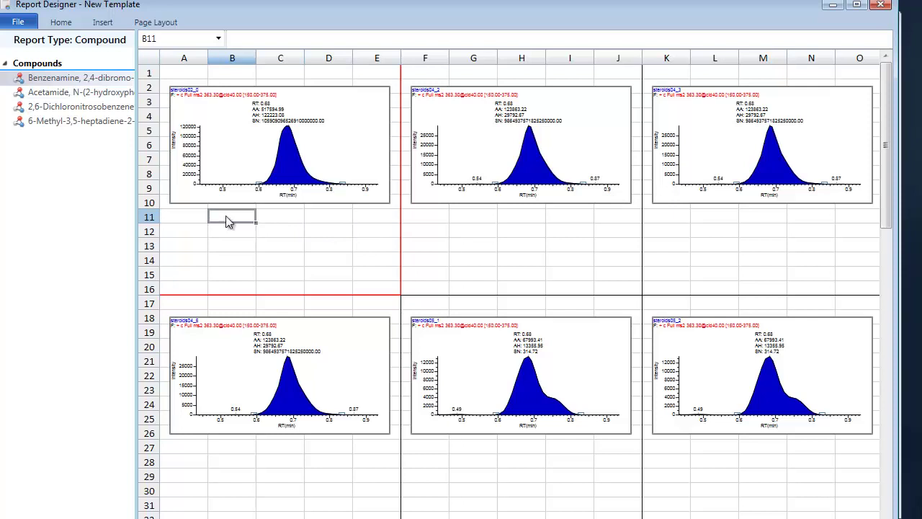
pyautogui.rightClick(228, 221)
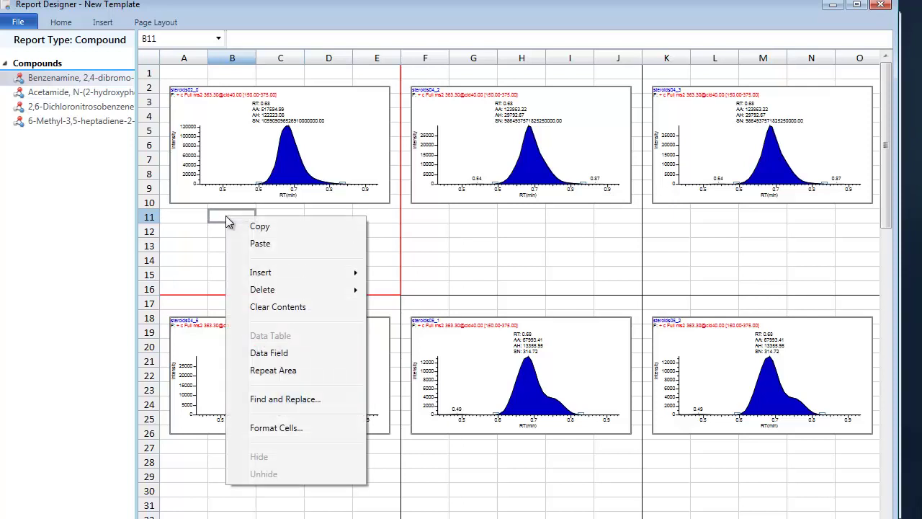
pyautogui.click(282, 353)
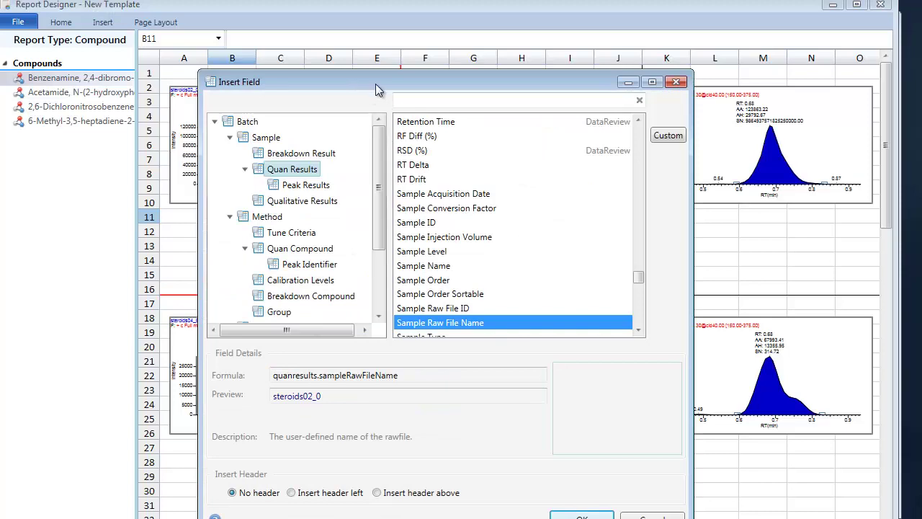
pyautogui.moveTo(375, 83); pyautogui.dragTo(529, 102)
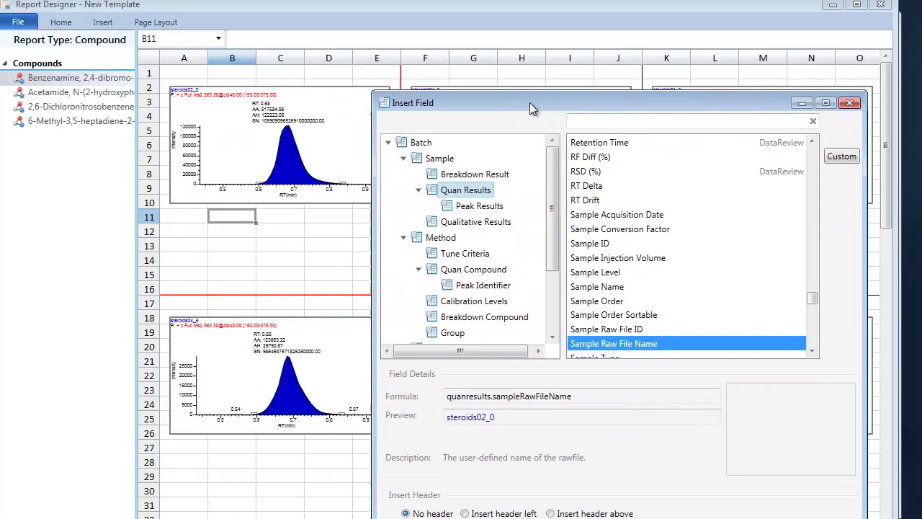
pyautogui.click(440, 158)
pyautogui.click(604, 145)
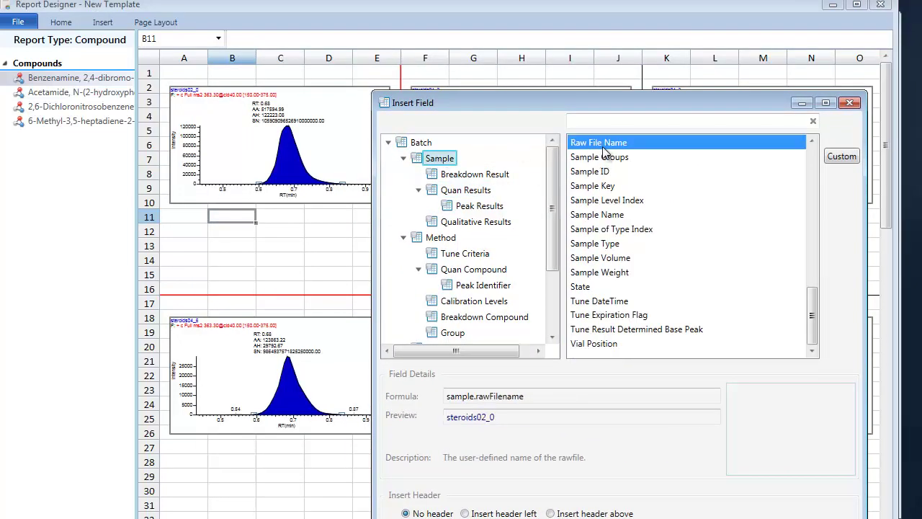
pyautogui.click(465, 514)
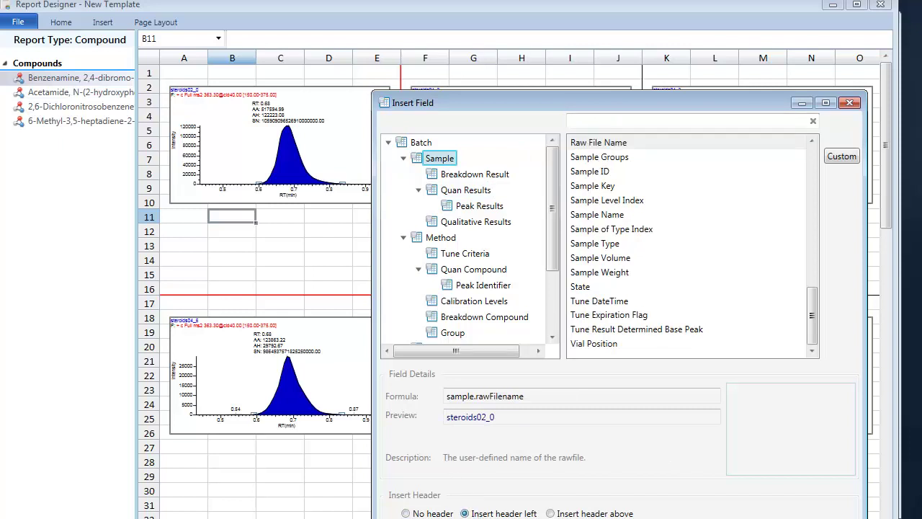
pyautogui.press('Return')
pyautogui.click(227, 230)
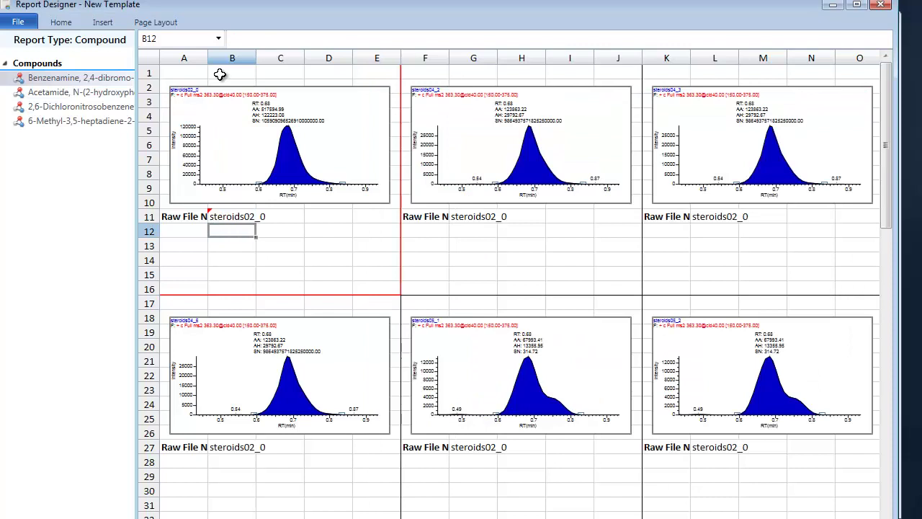
pyautogui.doubleClick(208, 58)
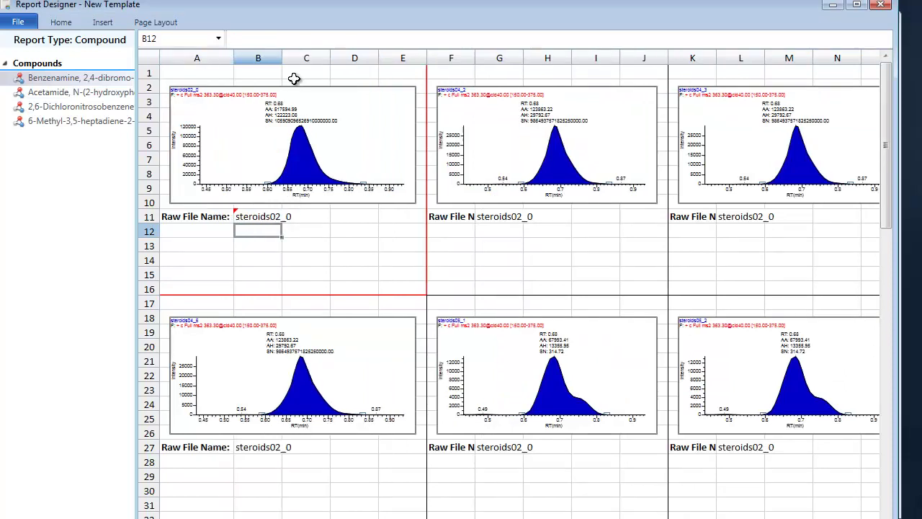
pyautogui.doubleClick(282, 57)
# - Insert the Quan Results Compound Name field with its label at B12
pyautogui.rightClick(261, 234)
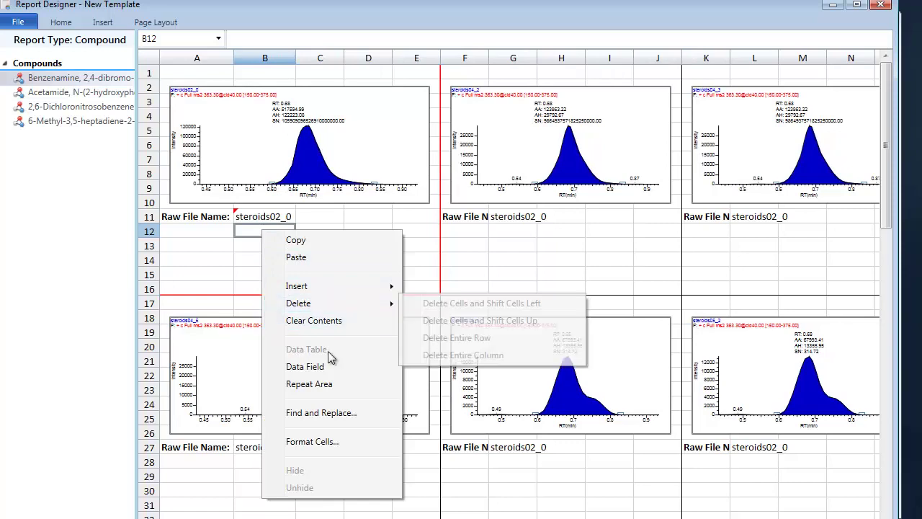
pyautogui.click(331, 366)
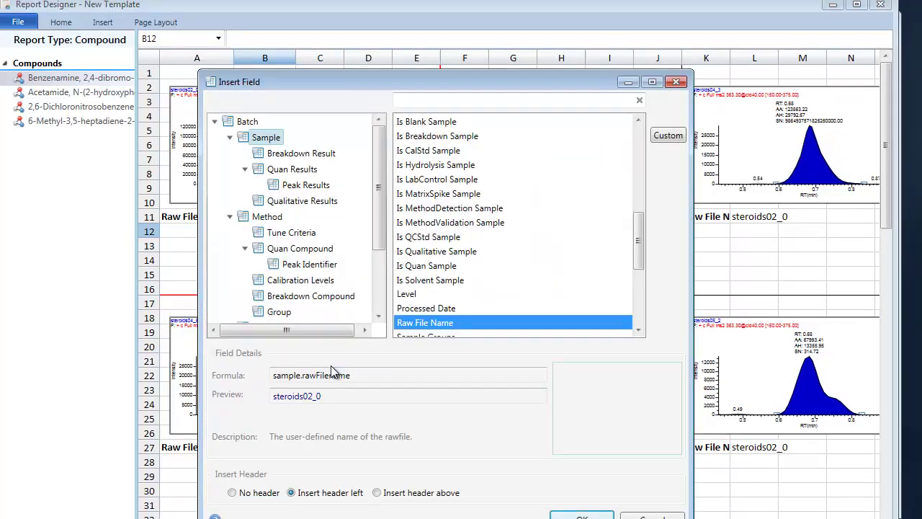
pyautogui.click(435, 101)
pyautogui.write('comp')
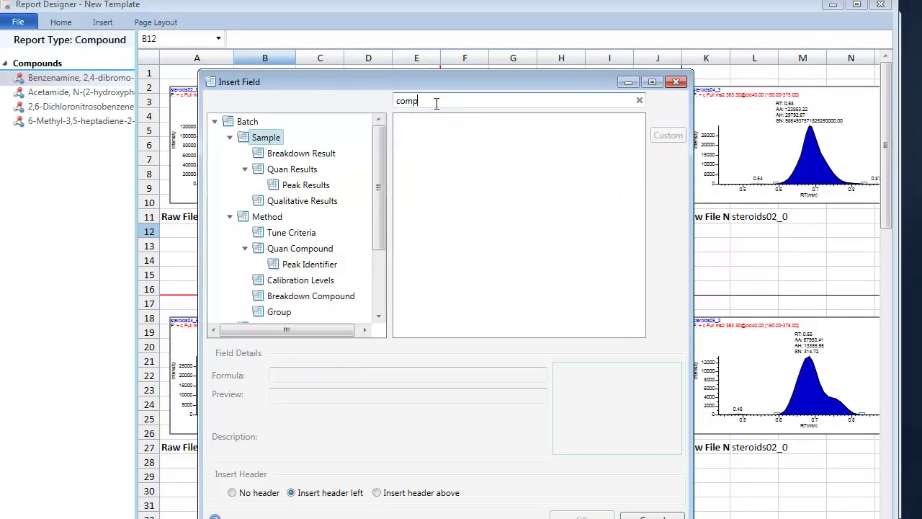
pyautogui.press('BackSpace')
pyautogui.press('BackSpace')
pyautogui.press('BackSpace')
pyautogui.press('BackSpace')
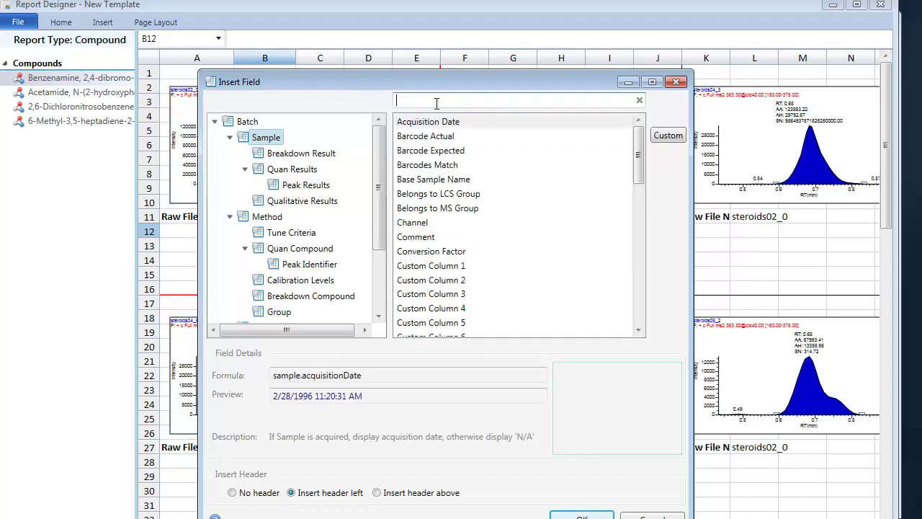
pyautogui.click(278, 170)
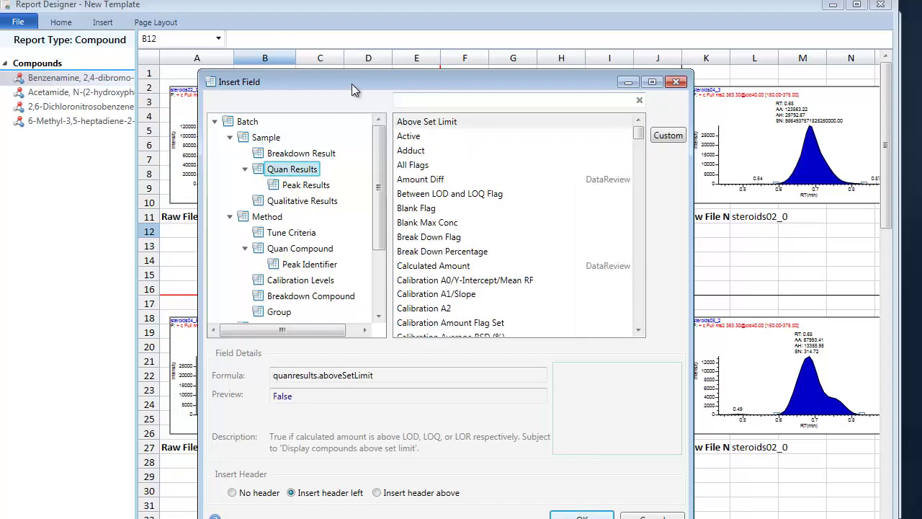
pyautogui.click(424, 103)
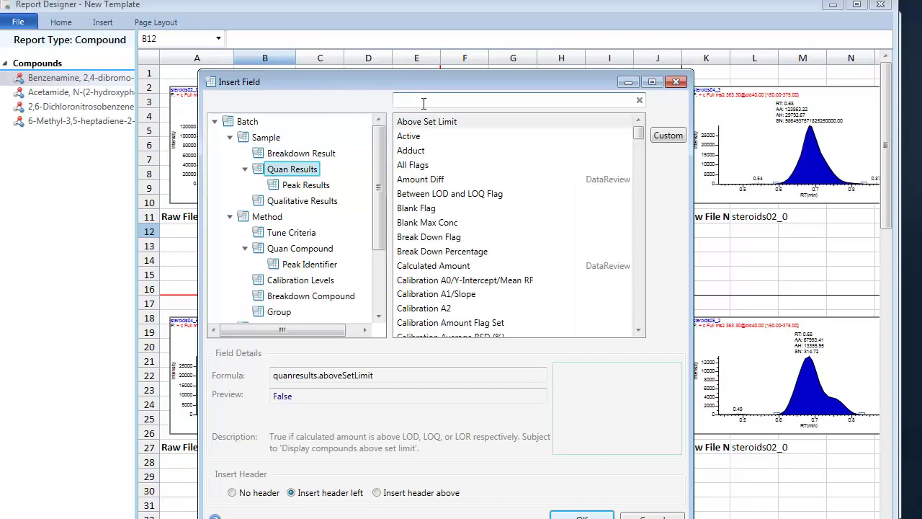
pyautogui.write('comp')
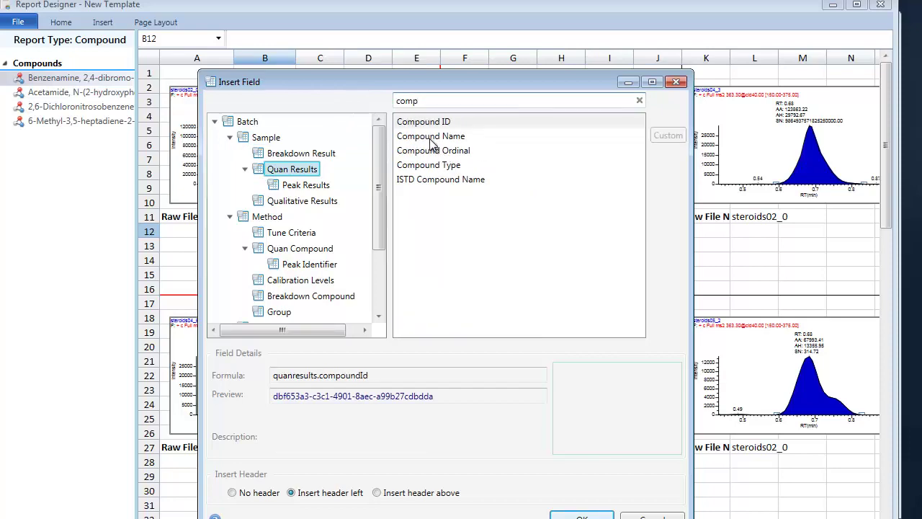
pyautogui.click(432, 137)
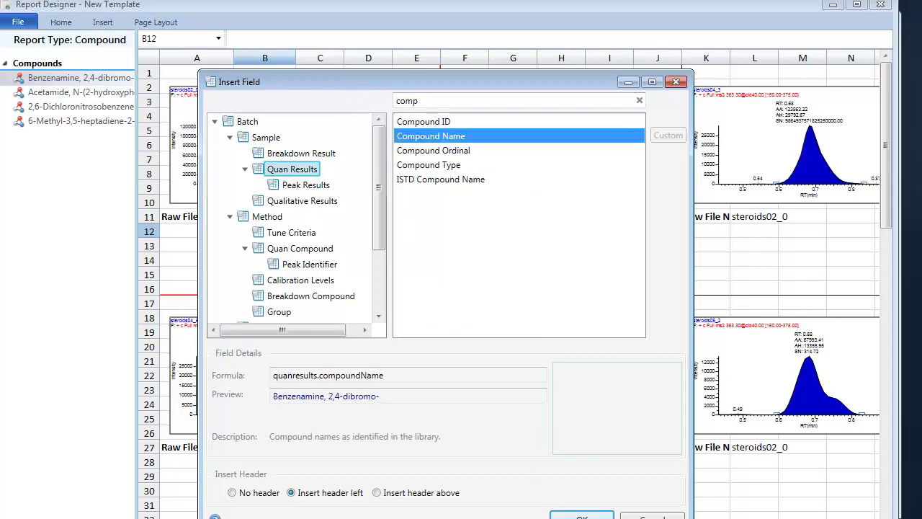
pyautogui.click(576, 516)
pyautogui.click(256, 473)
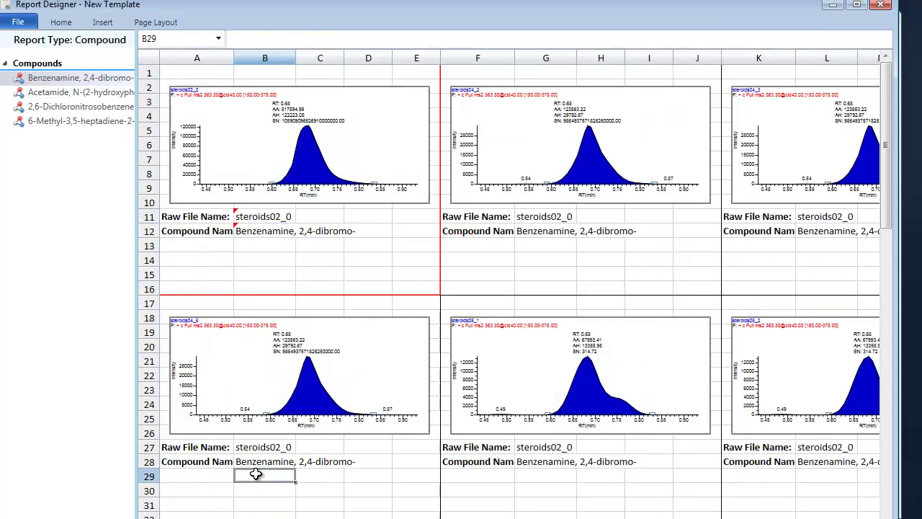
# - Insert a labelled Total Response data field into cell B13, found by searching 'res'
pyautogui.click(250, 244)
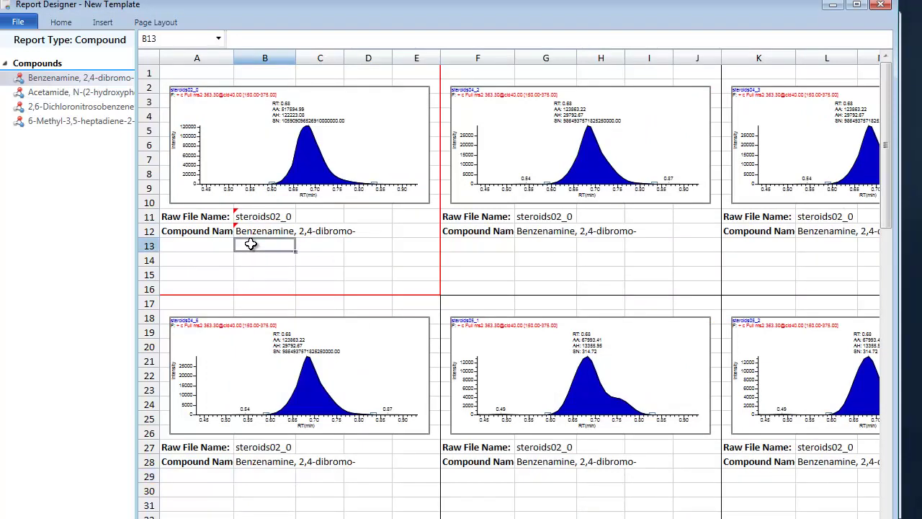
pyautogui.doubleClick(250, 244)
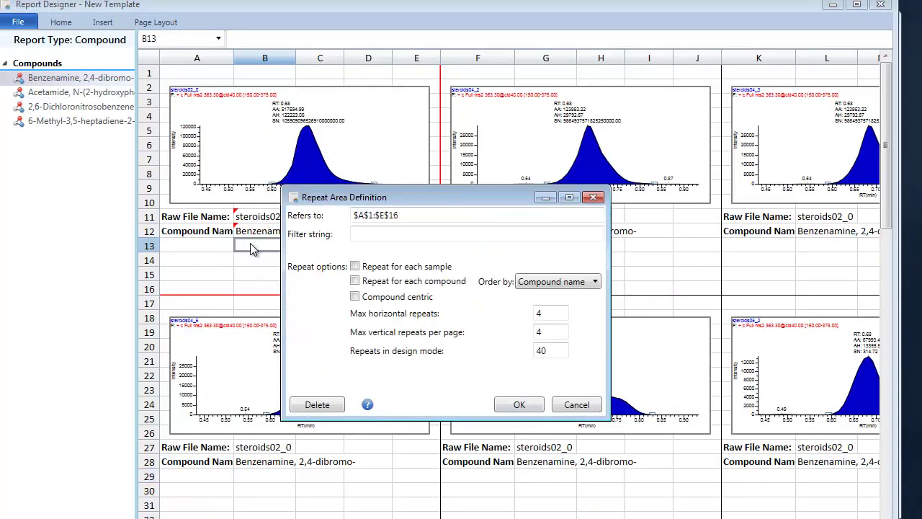
pyautogui.click(592, 198)
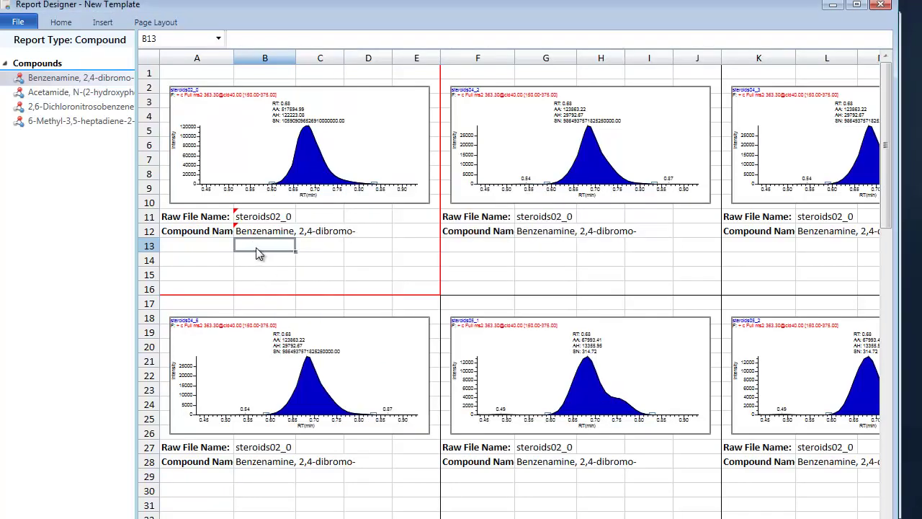
pyautogui.rightClick(258, 252)
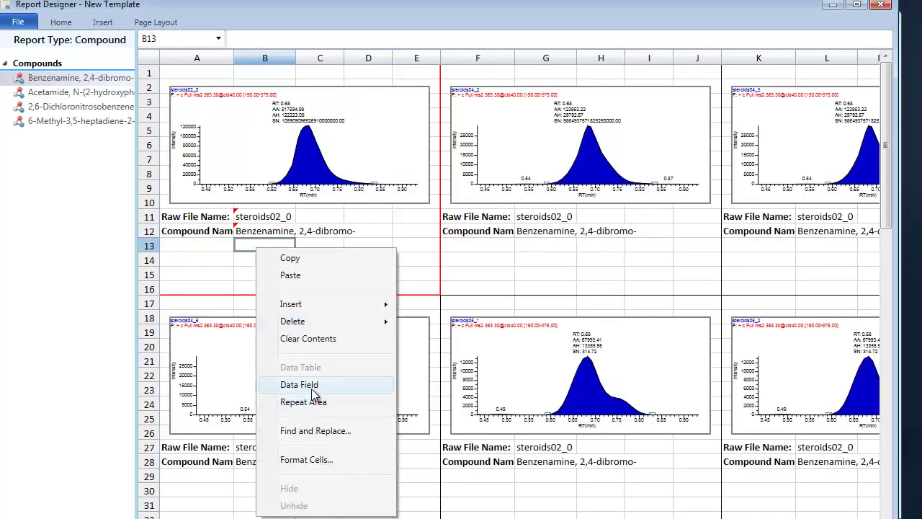
pyautogui.click(316, 384)
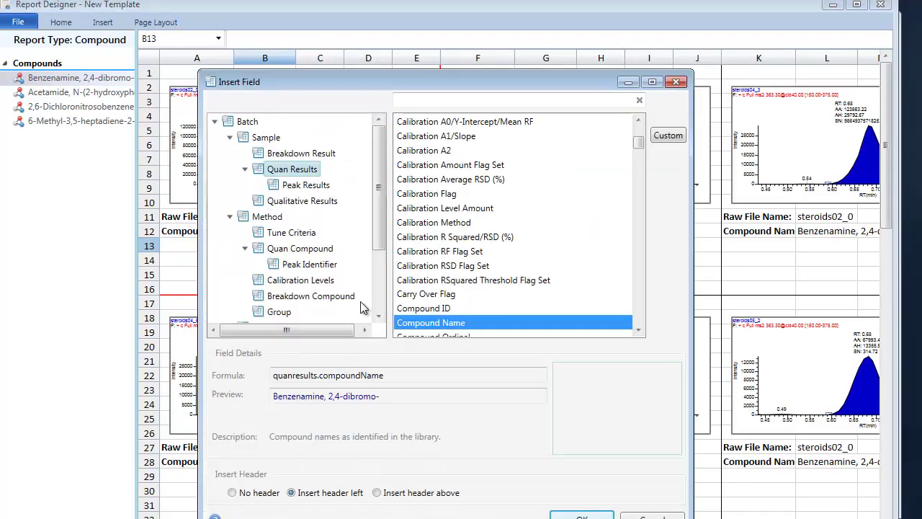
pyautogui.click(435, 106)
pyautogui.write('res')
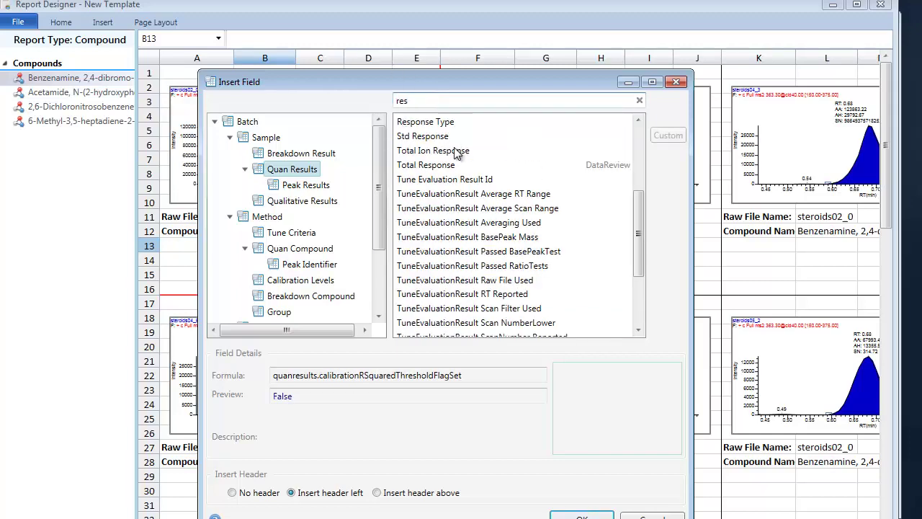
pyautogui.click(442, 167)
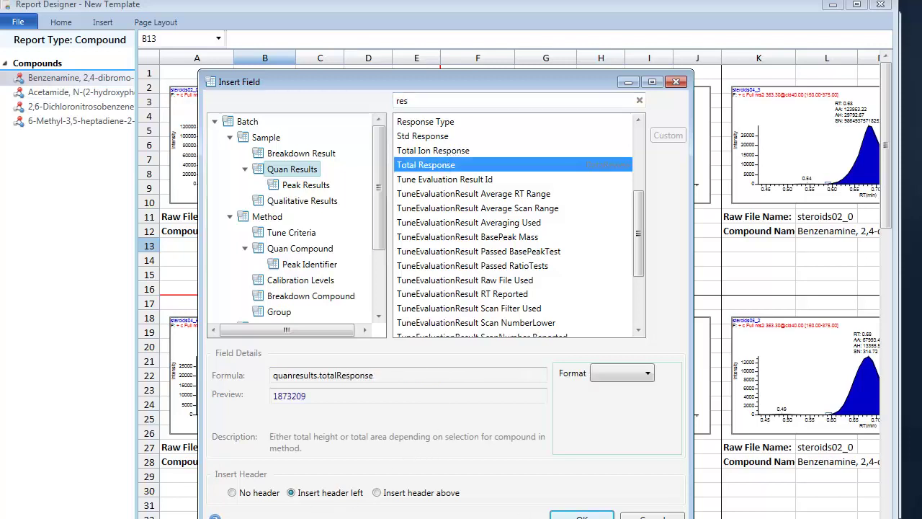
pyautogui.click(576, 516)
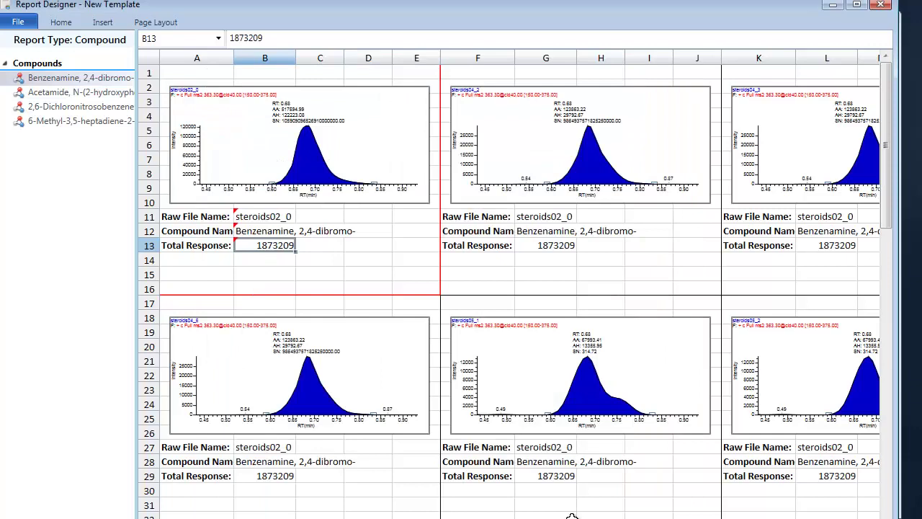
# - Pin the formatting options bar and make the raw file name value in B11 bold
pyautogui.click(263, 257)
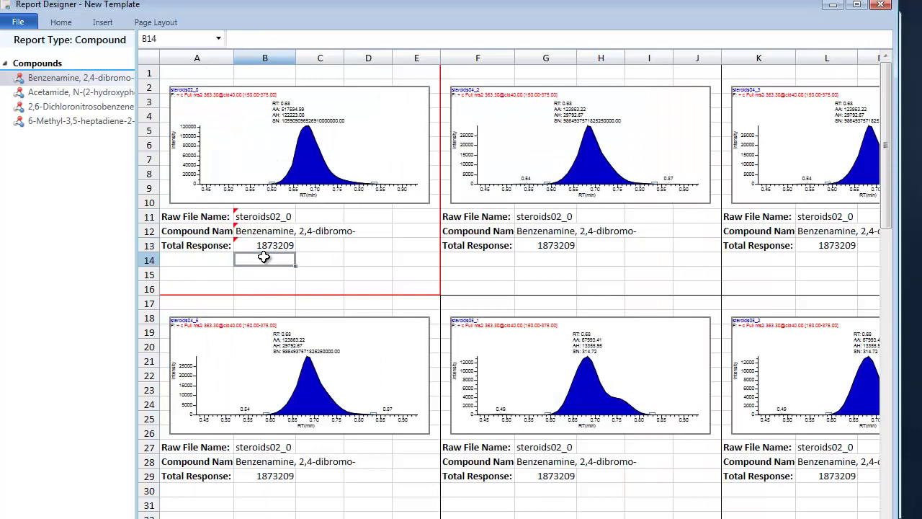
pyautogui.click(62, 24)
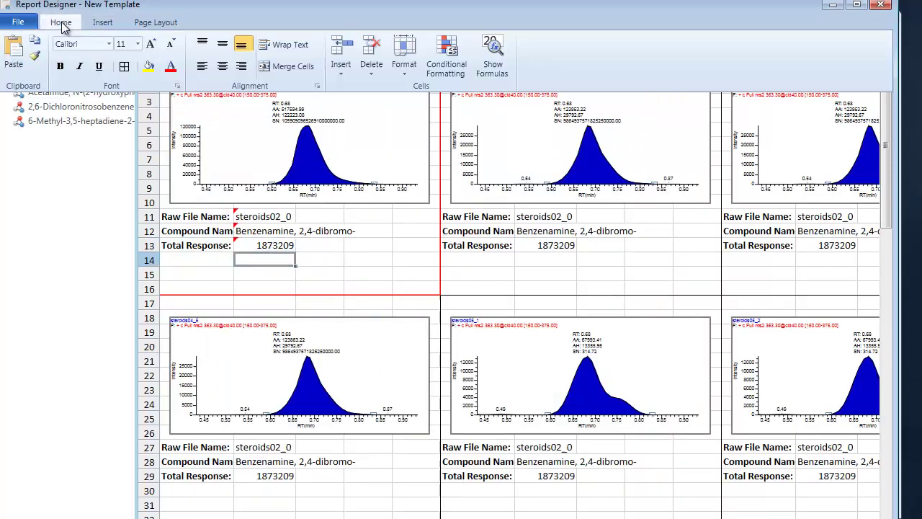
pyautogui.doubleClick(62, 24)
pyautogui.click(105, 22)
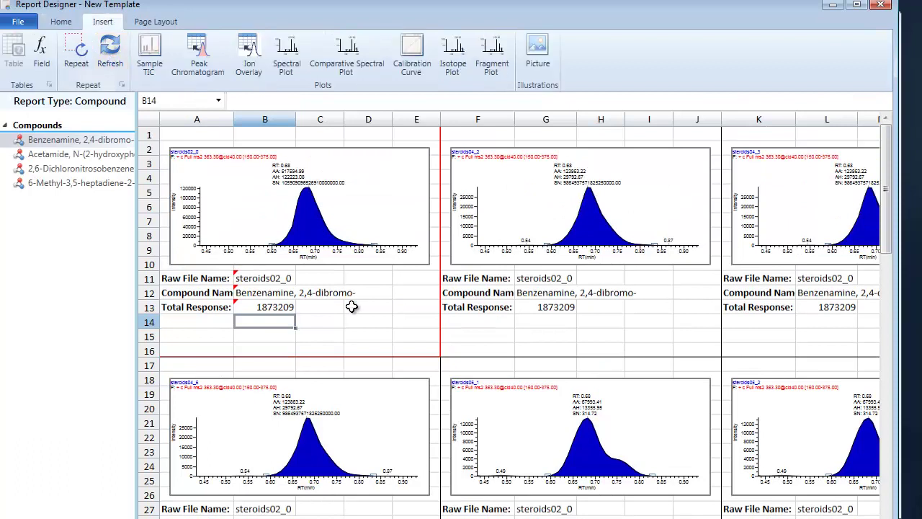
pyautogui.click(271, 280)
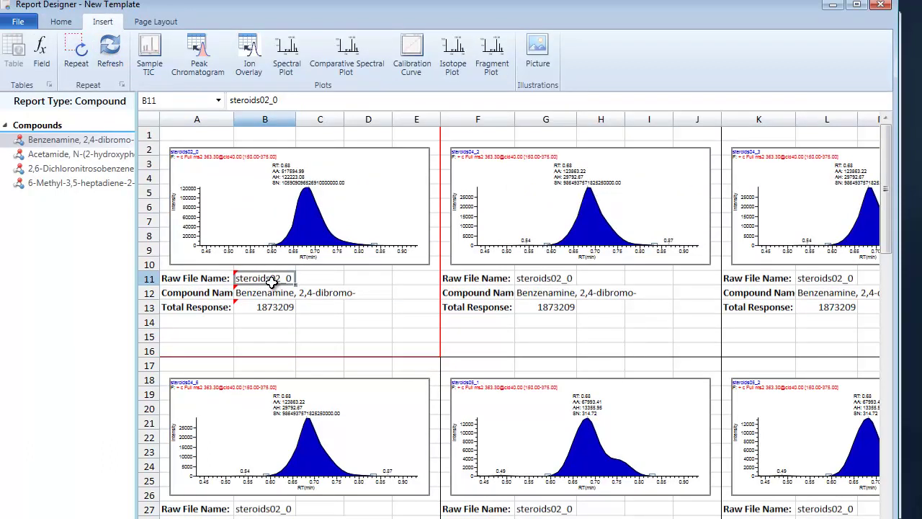
pyautogui.hotkey('ctrl', 'b')
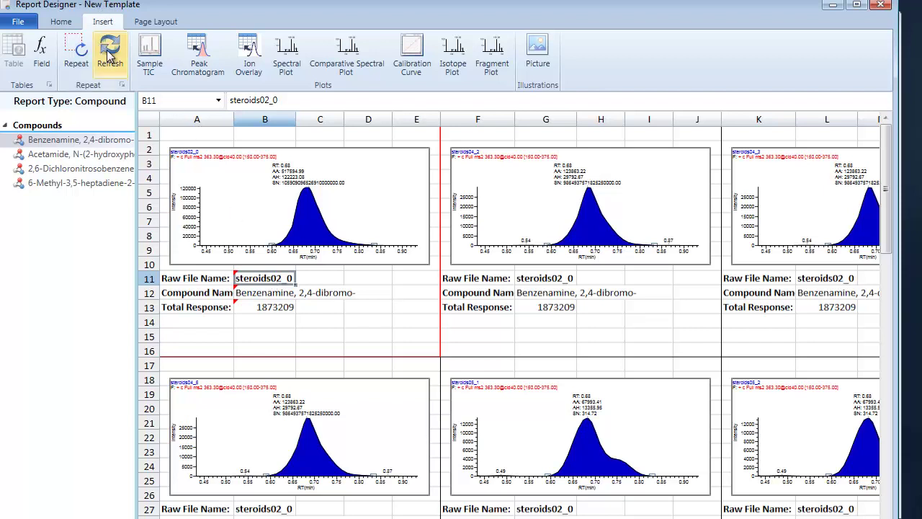
# - Shrink the first peak chromatogram chart and refresh the report with per-file data
pyautogui.click(331, 183)
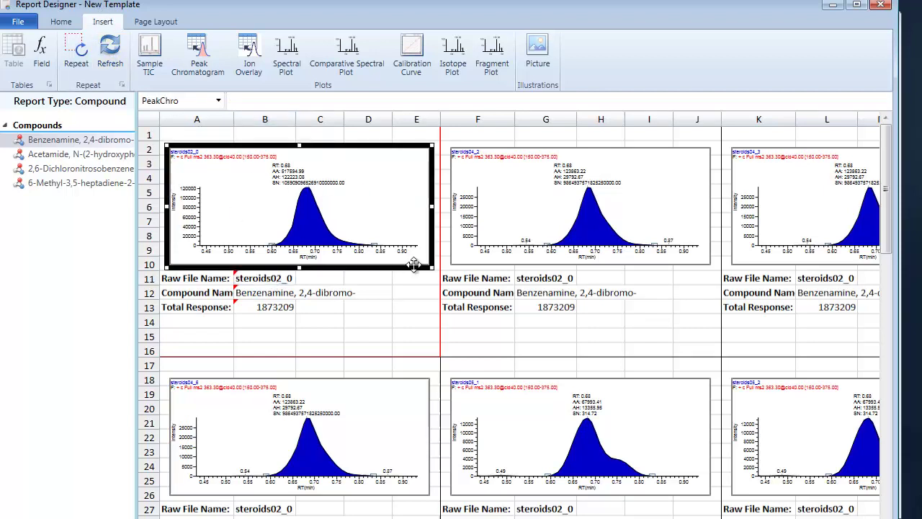
pyautogui.moveTo(430, 268); pyautogui.dragTo(361, 243)
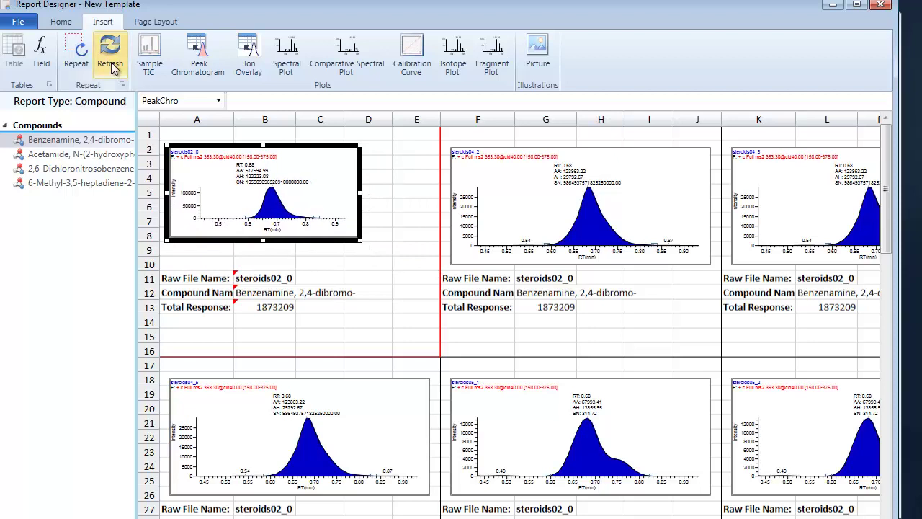
pyautogui.click(390, 207)
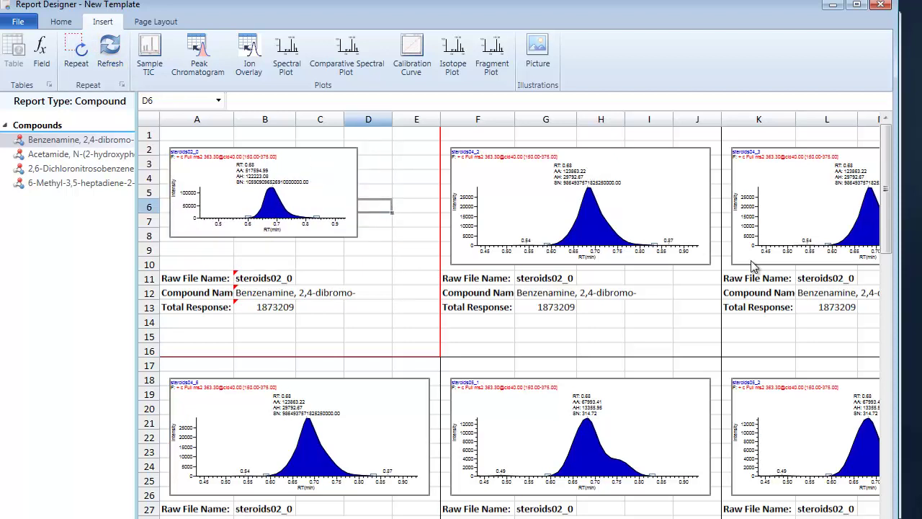
pyautogui.click(110, 62)
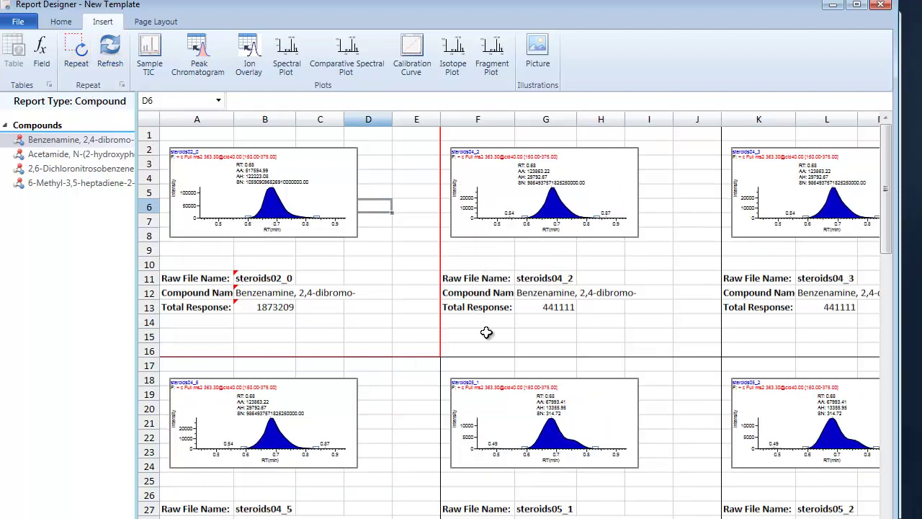
pyautogui.click(371, 235)
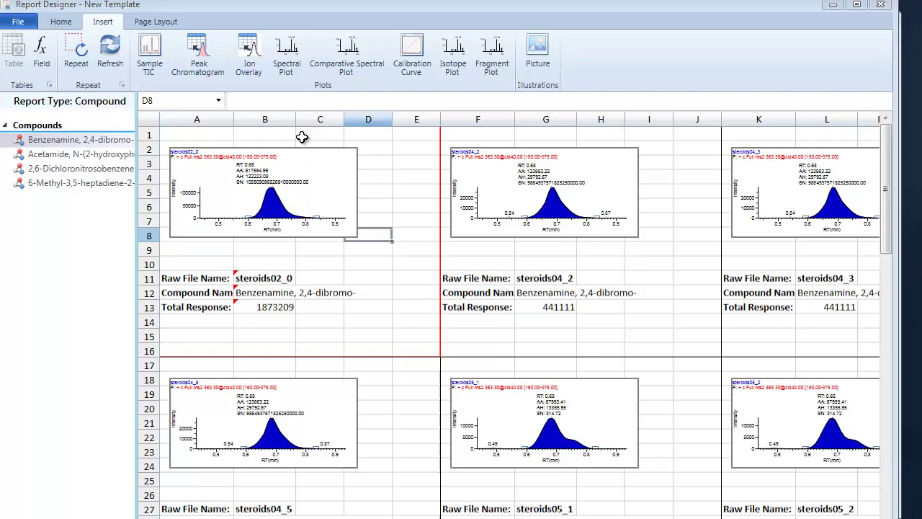
# - Delete column C's cells, shifting the remaining cells left
pyautogui.rightClick(322, 119)
pyautogui.moveTo(392, 196)
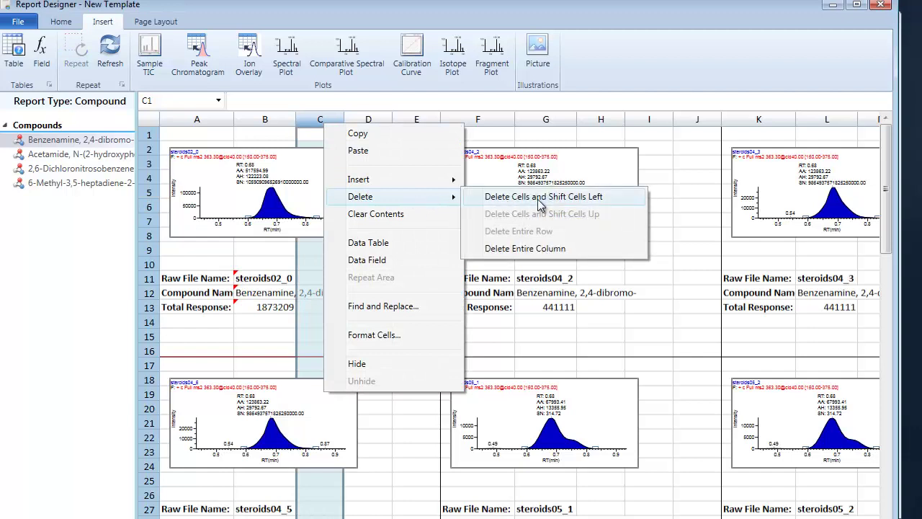
pyautogui.click(541, 201)
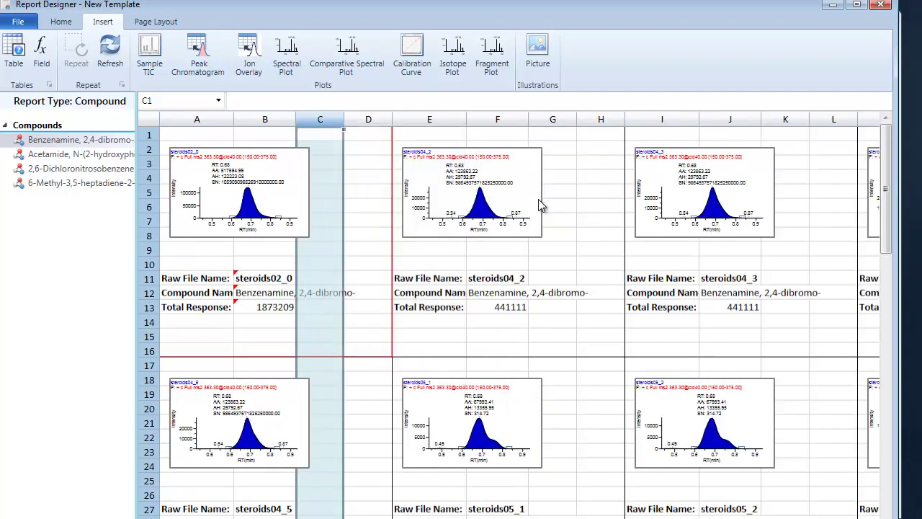
pyautogui.click(317, 216)
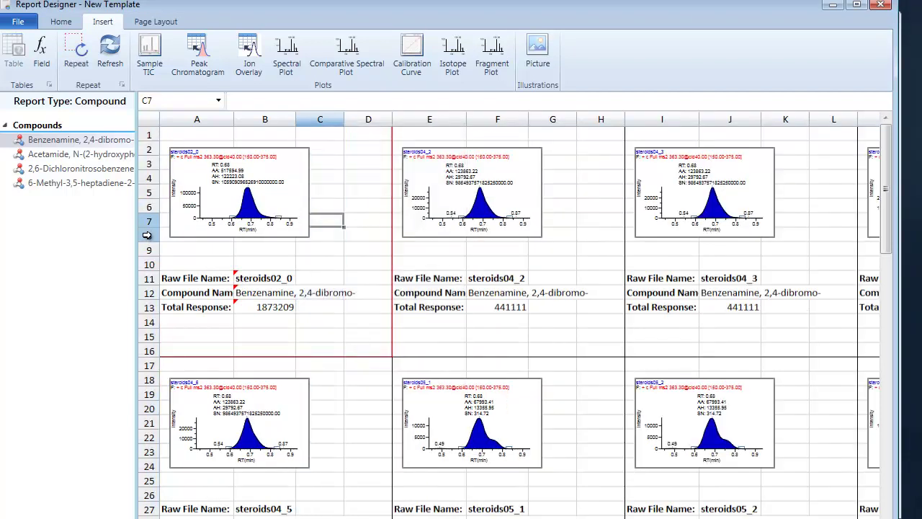
# - Insert an entire blank row at row 8 below the chromatogram
pyautogui.click(147, 236)
pyautogui.rightClick(149, 235)
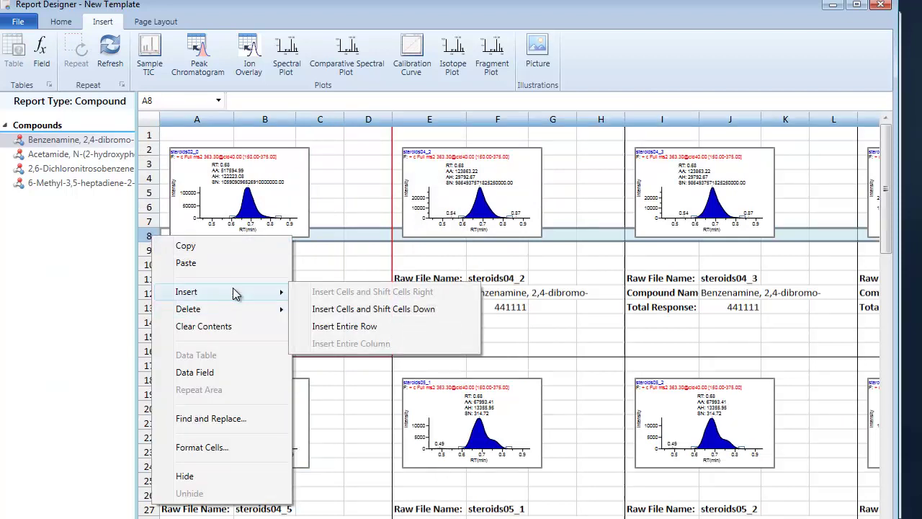
pyautogui.click(384, 309)
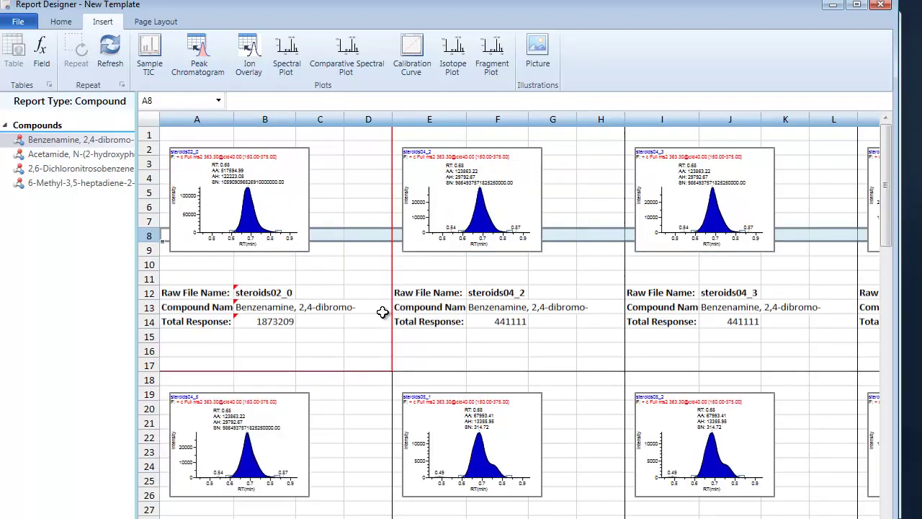
pyautogui.click(328, 249)
pyautogui.click(331, 192)
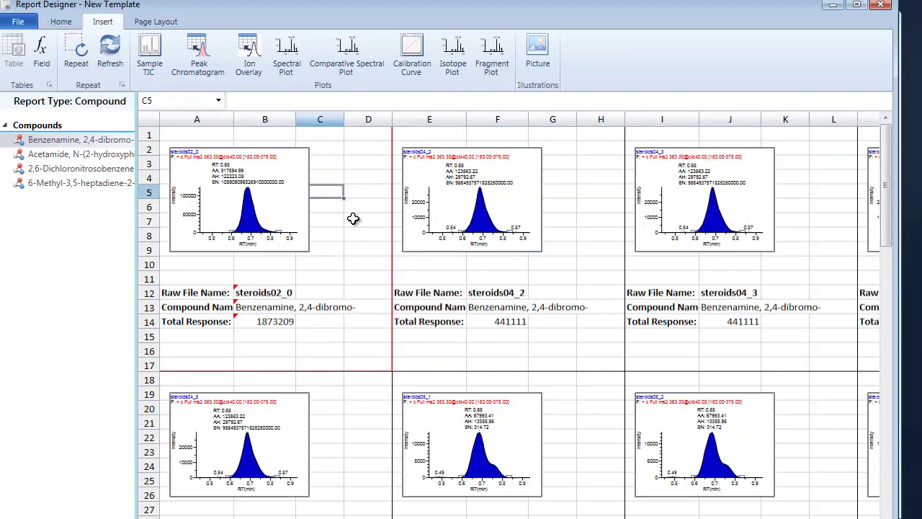
# - Delete the existing repeat area definition
pyautogui.click(77, 57)
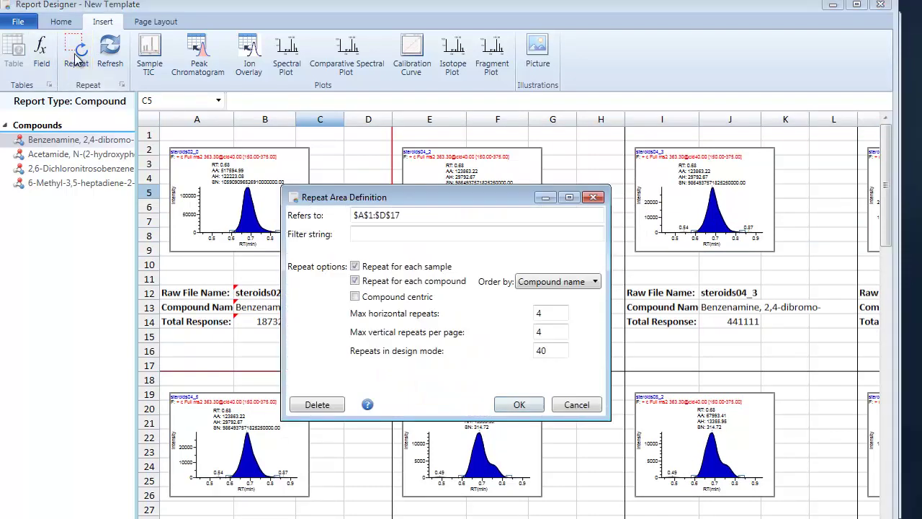
pyautogui.click(327, 407)
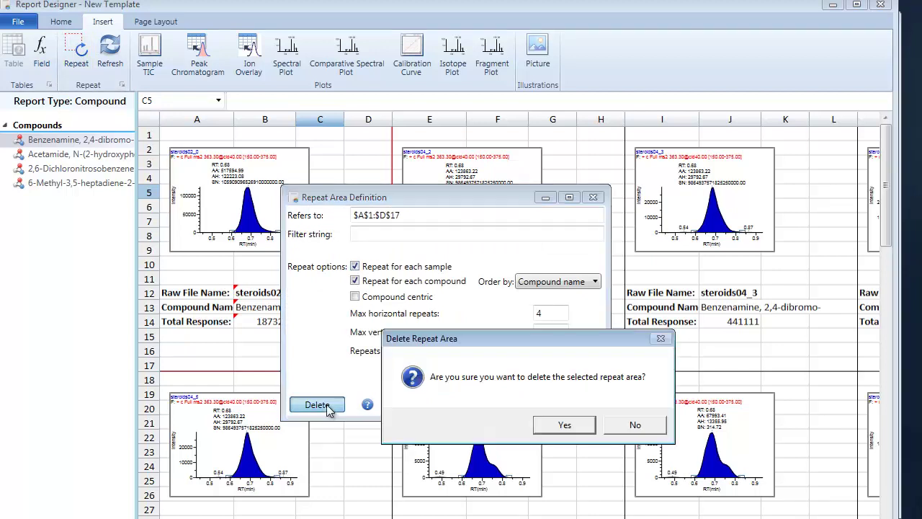
pyautogui.click(559, 426)
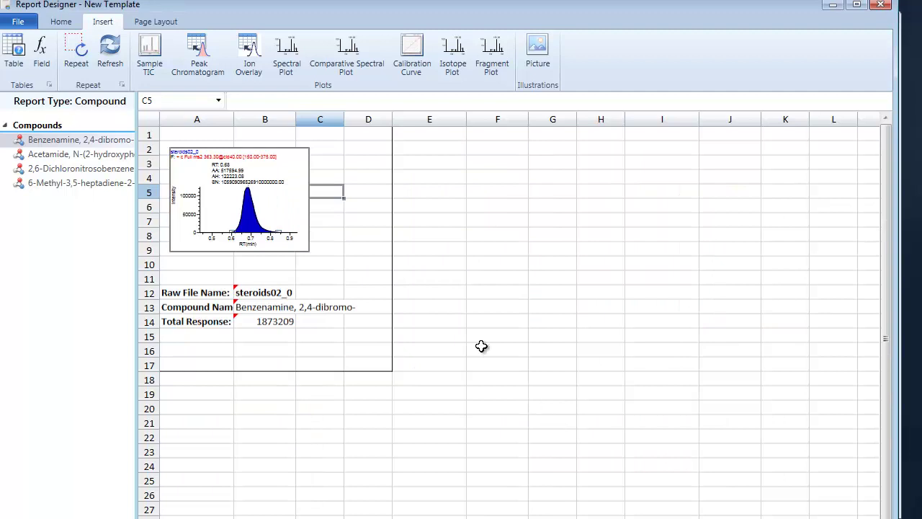
# - Define a new repeat area over A1:E20 ordered by compound name
pyautogui.click(328, 219)
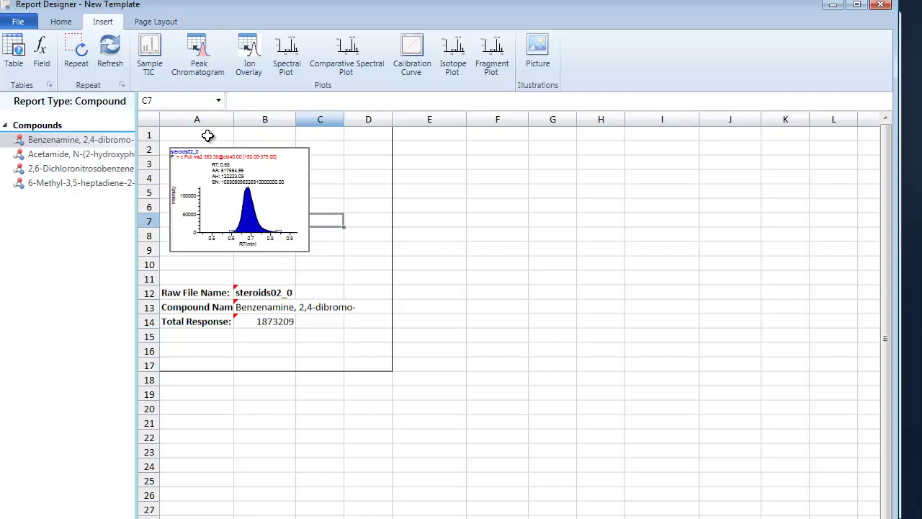
pyautogui.moveTo(207, 136); pyautogui.dragTo(423, 405)
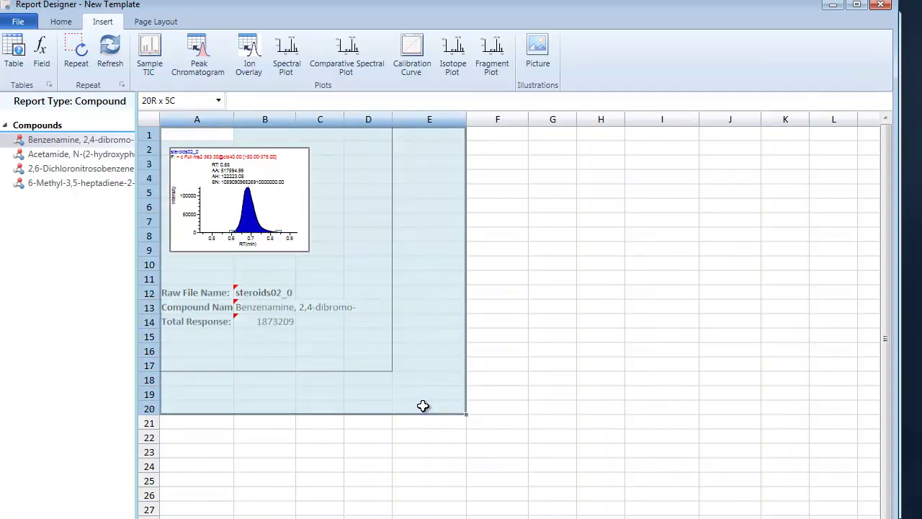
pyautogui.click(79, 57)
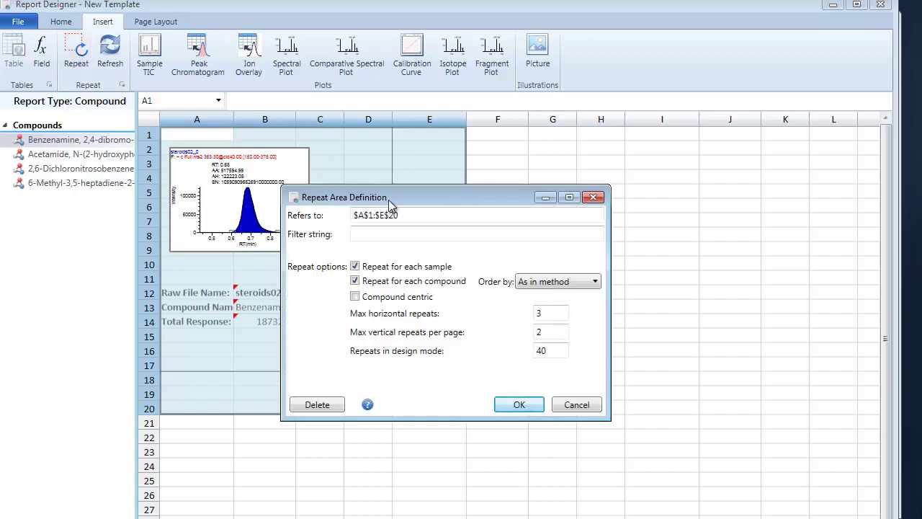
pyautogui.moveTo(427, 199); pyautogui.dragTo(597, 200)
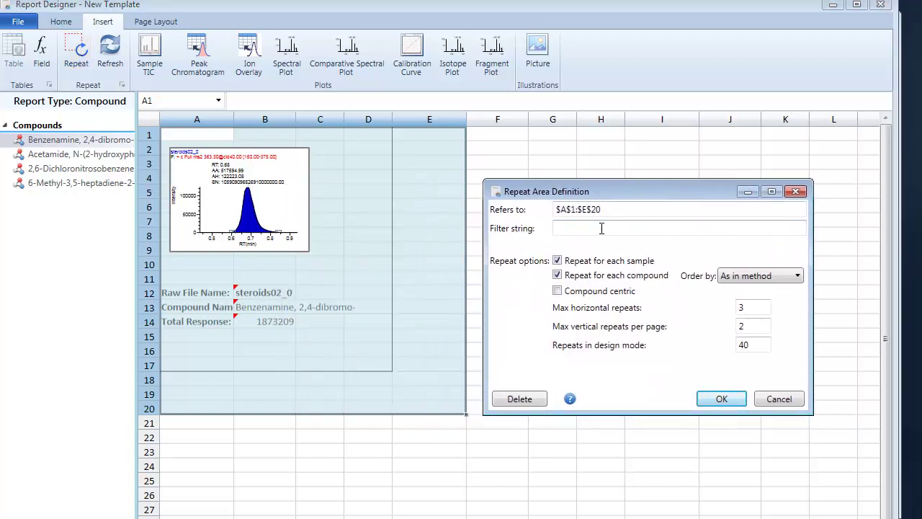
pyautogui.click(769, 279)
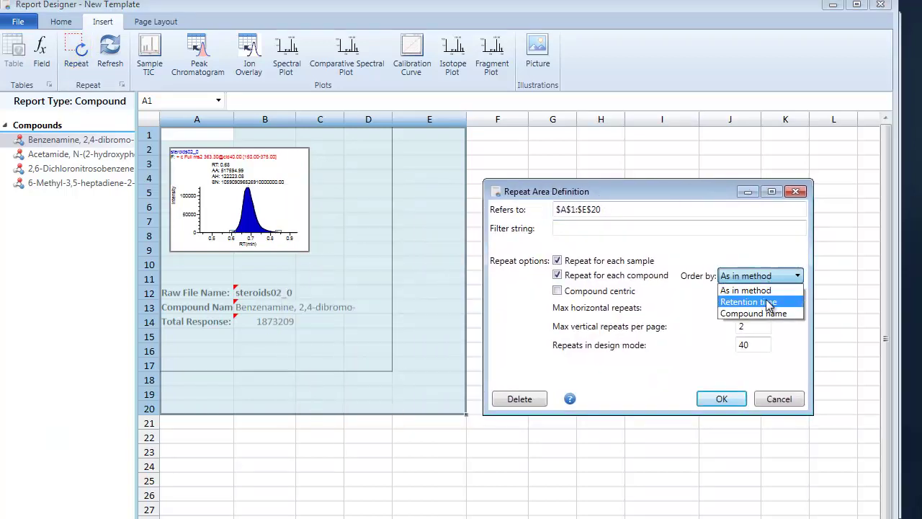
pyautogui.click(769, 314)
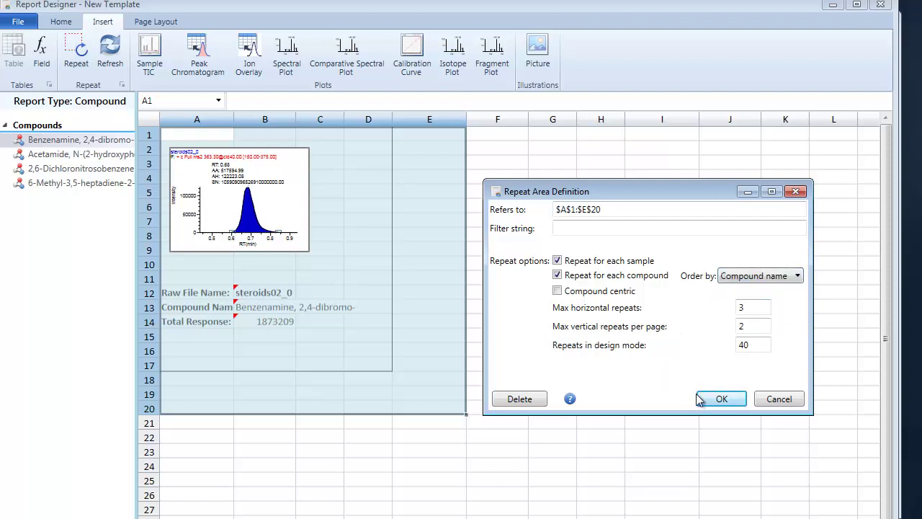
pyautogui.click(720, 399)
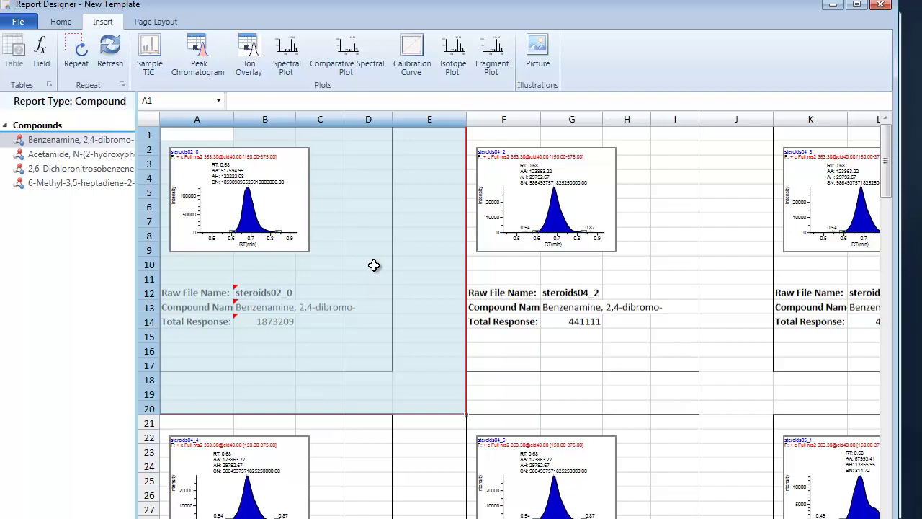
# - Set the selected range's borders to none
pyautogui.click(59, 21)
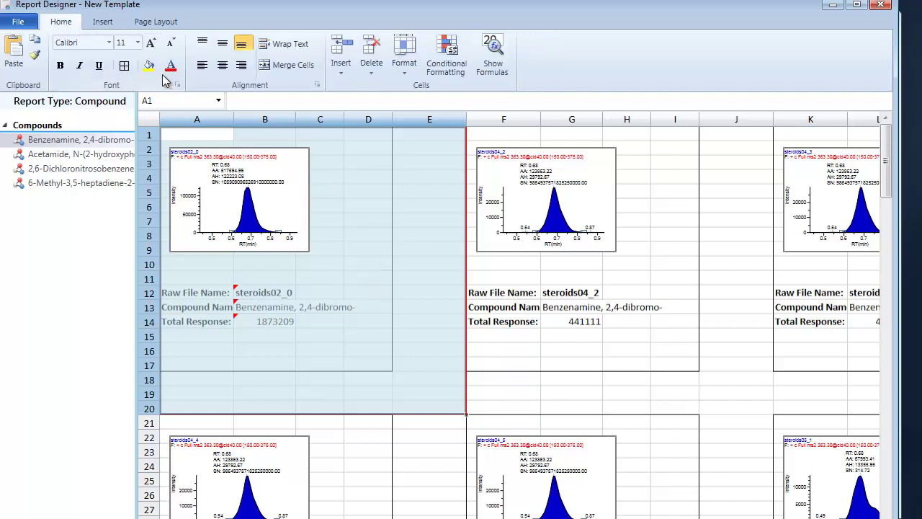
pyautogui.click(125, 68)
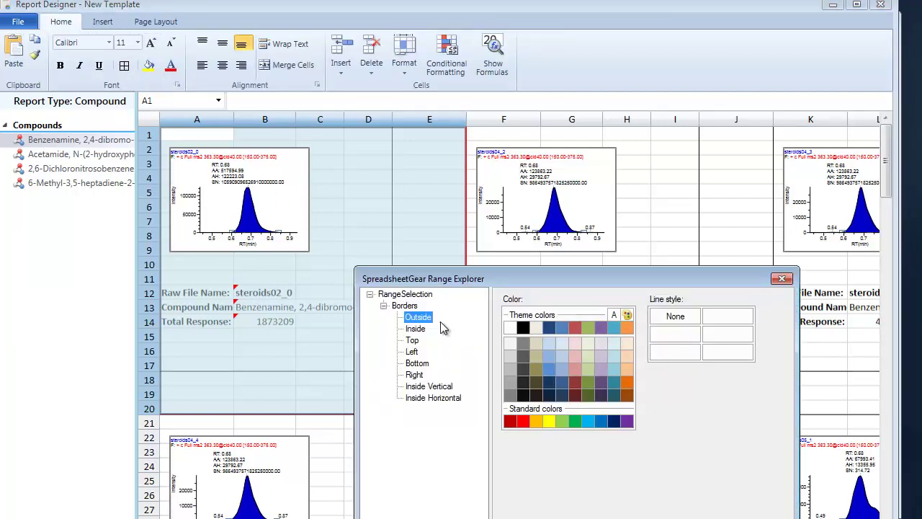
pyautogui.click(404, 305)
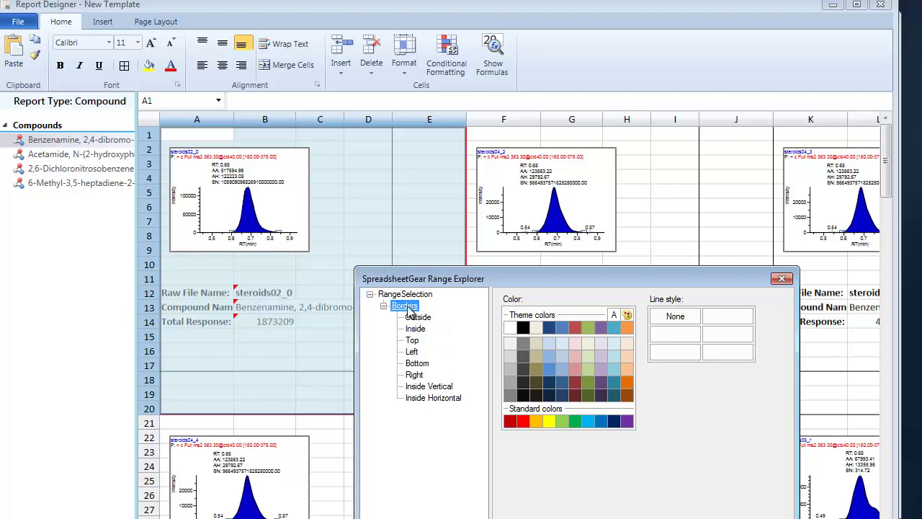
pyautogui.click(672, 321)
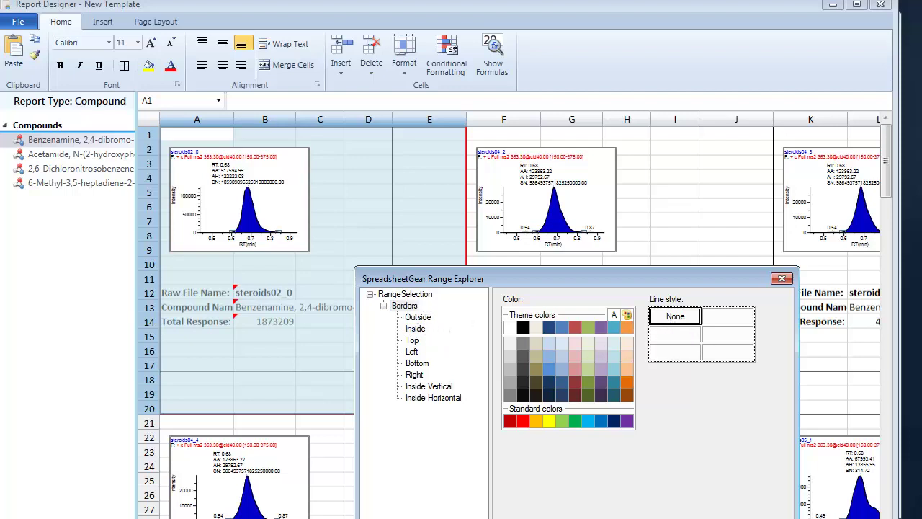
pyautogui.press('Escape')
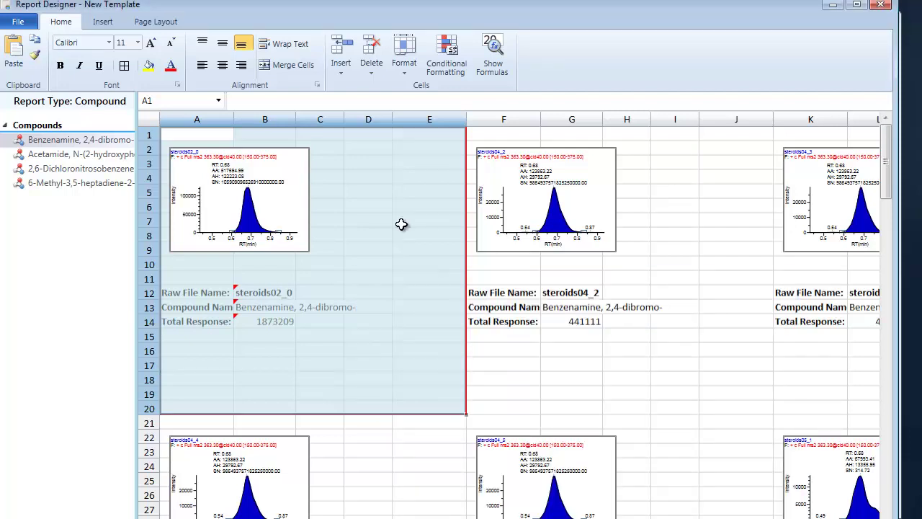
# - Apply a thin solid dark blue outside border to the range in Format Cells
pyautogui.rightClick(401, 224)
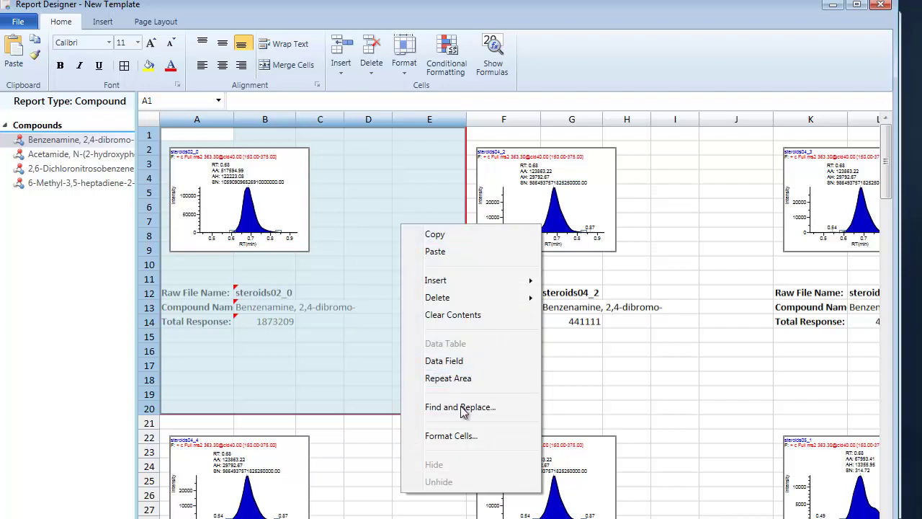
pyautogui.click(466, 436)
pyautogui.click(419, 355)
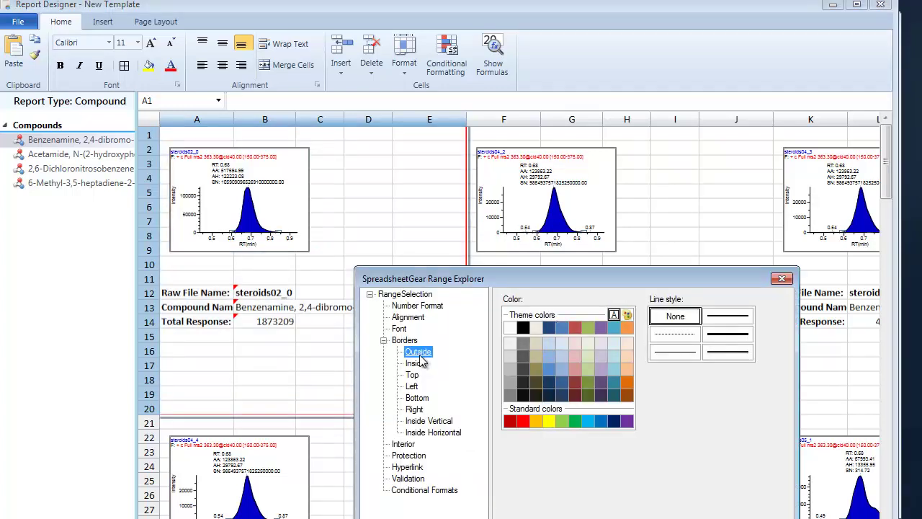
pyautogui.click(549, 327)
pyautogui.click(674, 351)
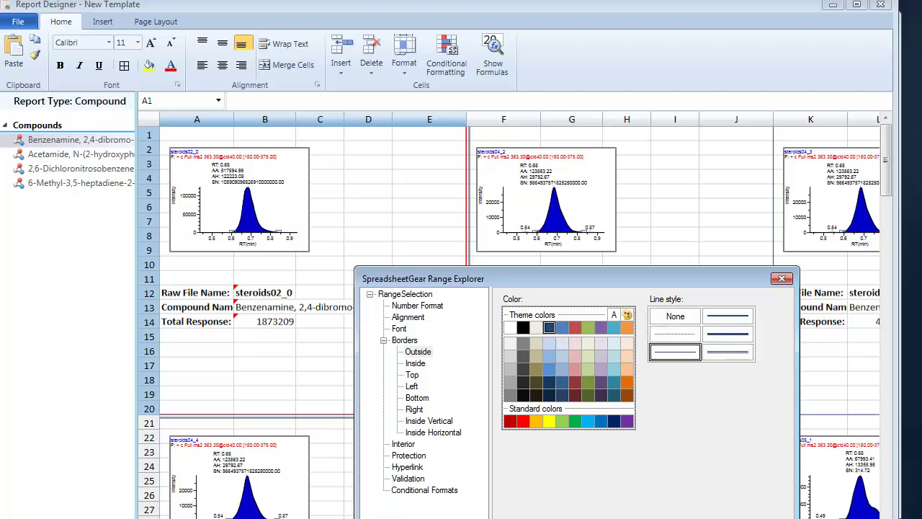
pyautogui.press('Return')
pyautogui.click(386, 247)
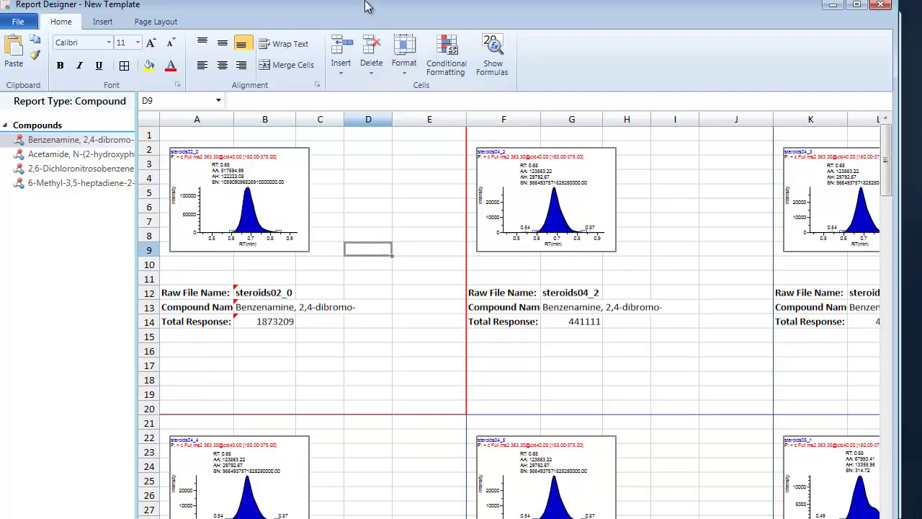
pyautogui.moveTo(365, 6); pyautogui.dragTo(349, 9)
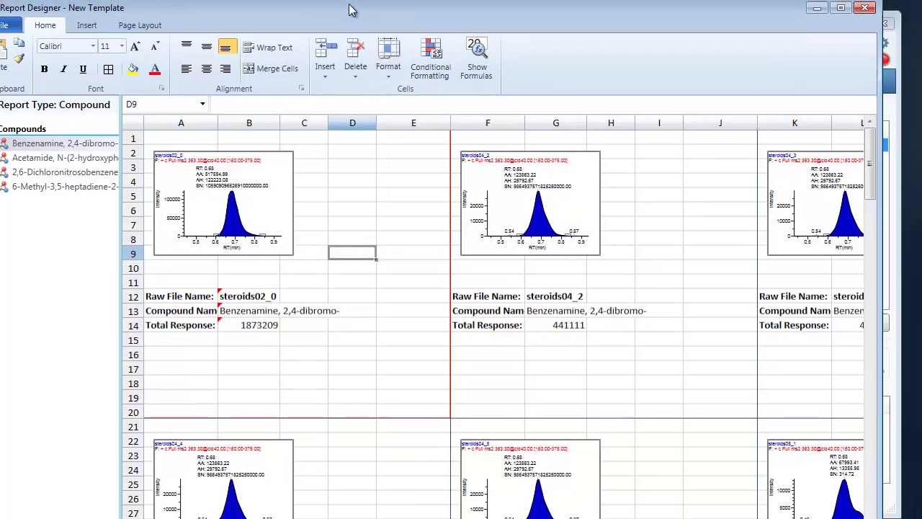
# - Change the design-mode repeat count from 40 to 5 in the Repeat Area settings
pyautogui.rightClick(370, 179)
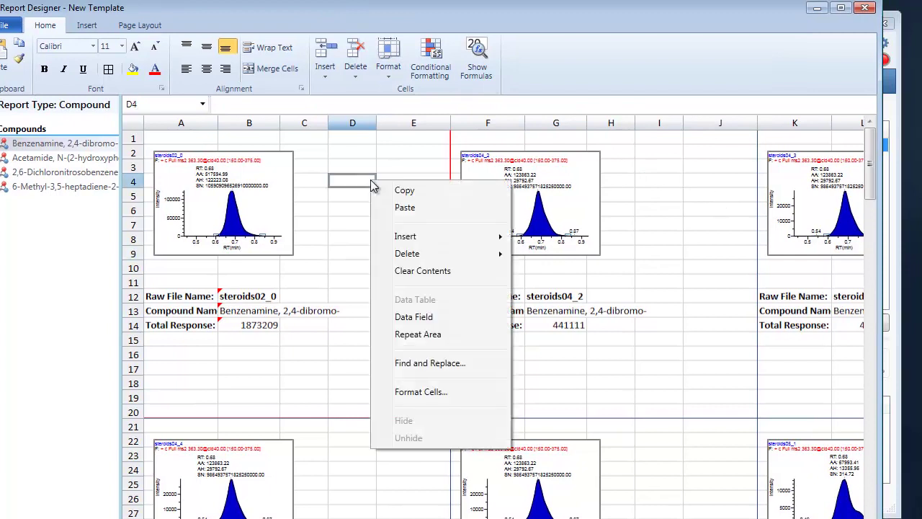
pyautogui.click(436, 336)
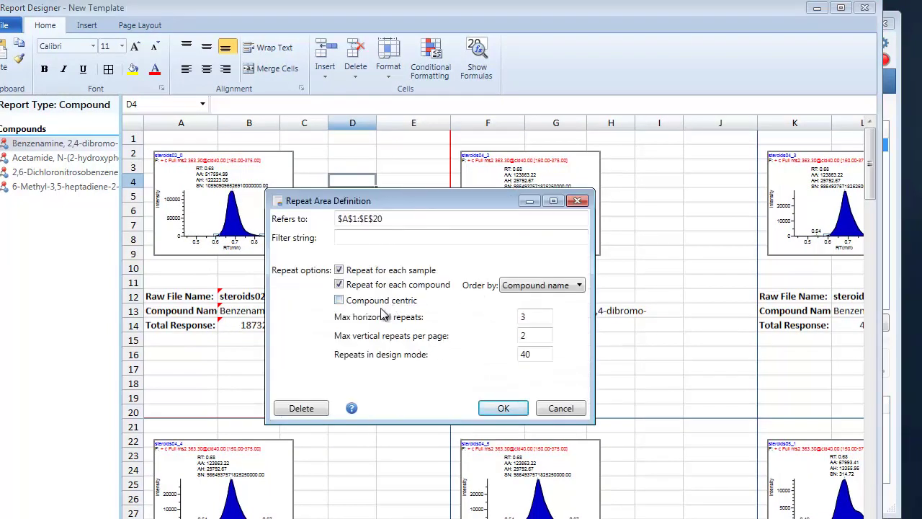
pyautogui.click(542, 356)
pyautogui.write('5')
pyautogui.click(502, 409)
pyautogui.scroll(-2, 424, 306)
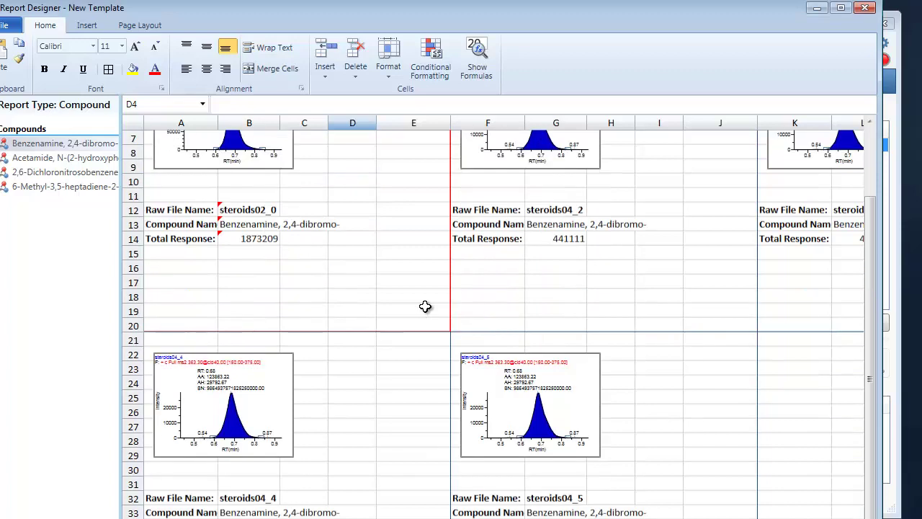
pyautogui.scroll(-1, 425, 306)
pyautogui.scroll(3, 425, 306)
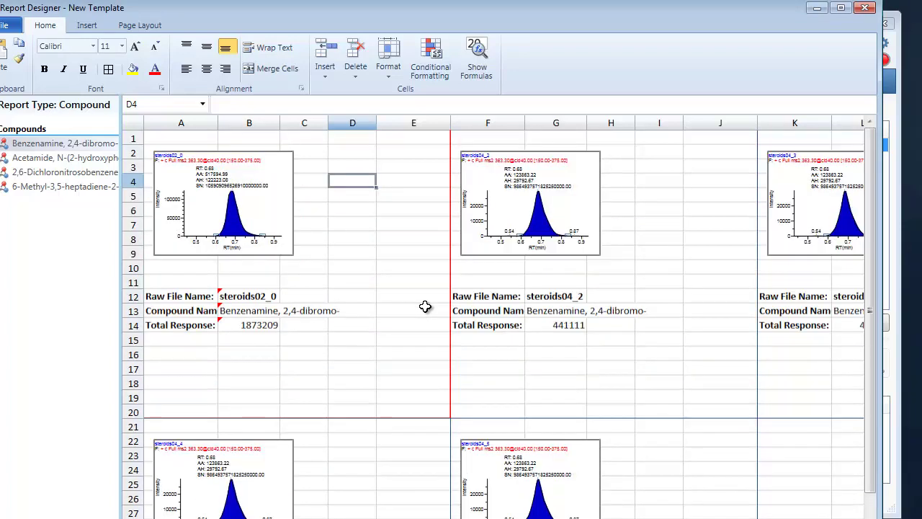
# - Delete the empty columns C–E to pull the blocks left
pyautogui.moveTo(306, 123); pyautogui.dragTo(406, 123)
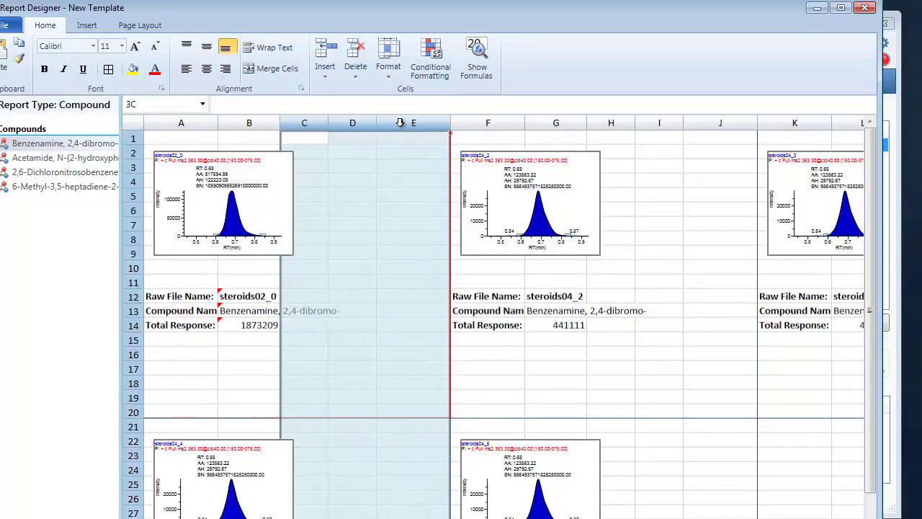
pyautogui.rightClick(373, 210)
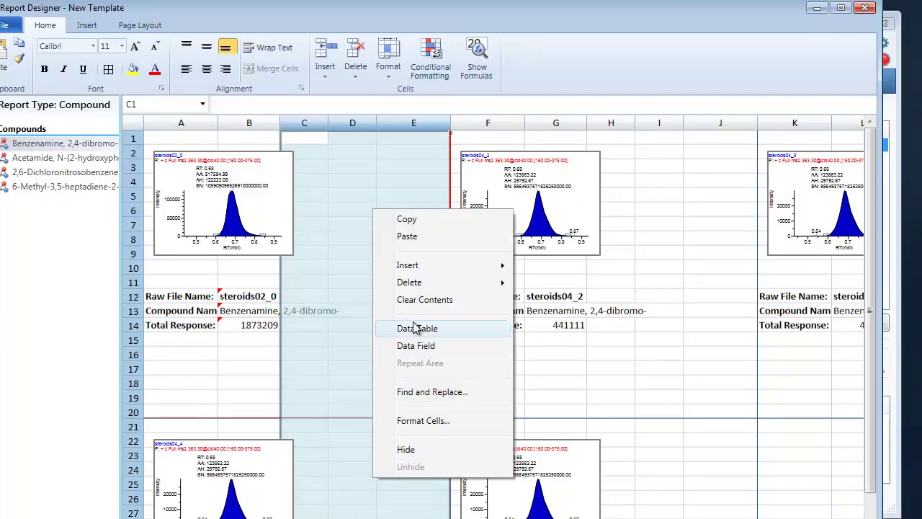
pyautogui.moveTo(409, 282)
pyautogui.click(558, 283)
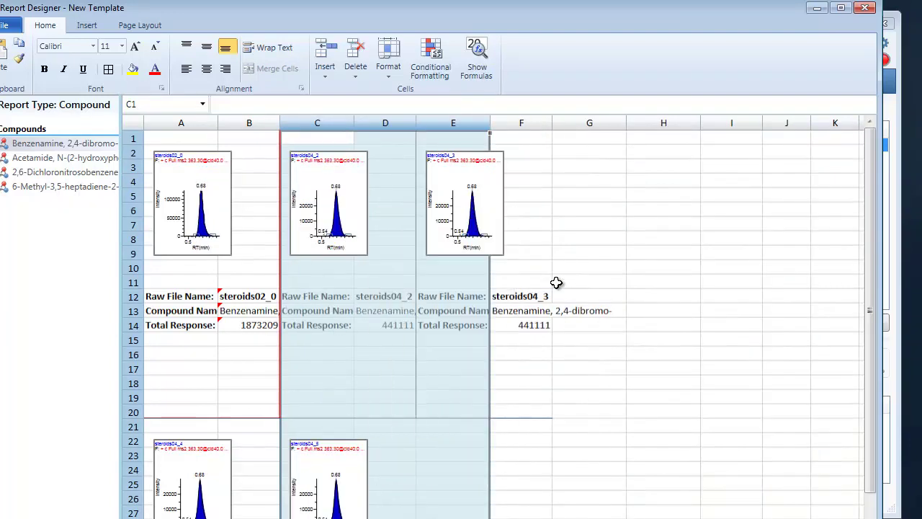
pyautogui.click(247, 243)
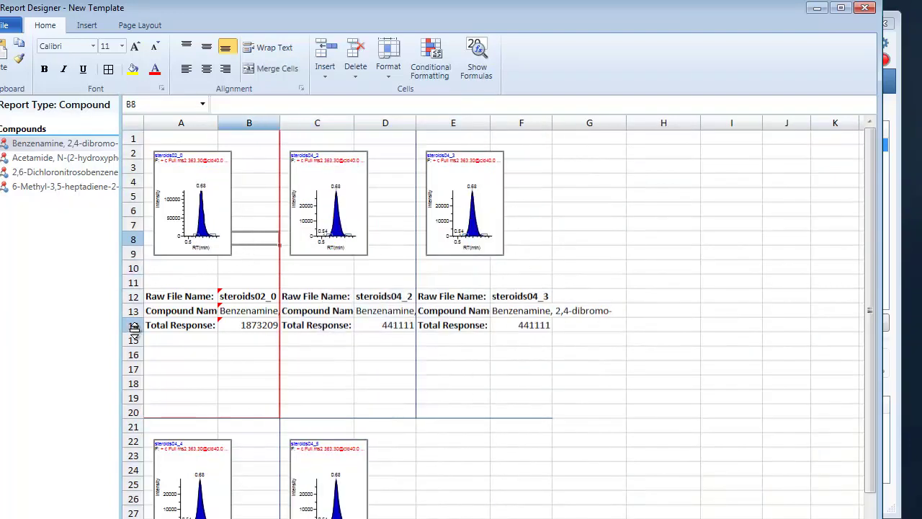
# - Delete the empty rows 15–18 to pull the blocks up
pyautogui.moveTo(133, 340); pyautogui.dragTo(132, 384)
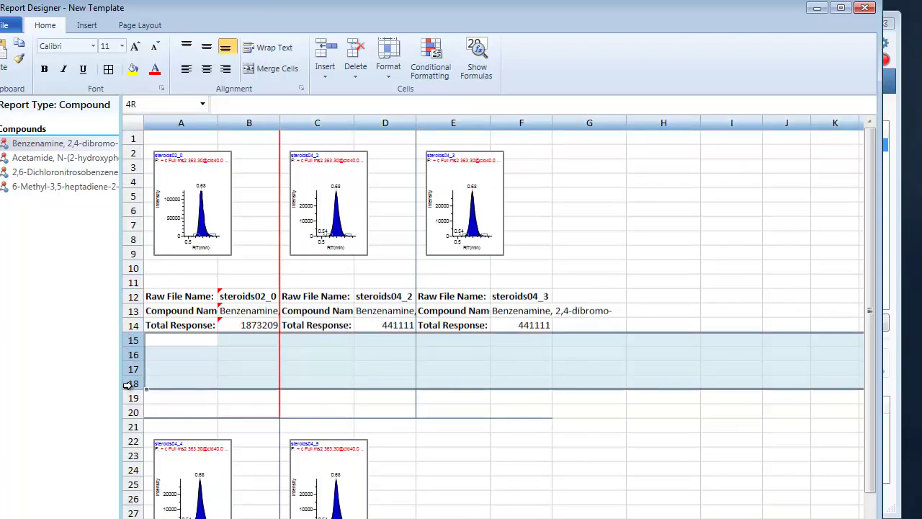
pyautogui.rightClick(202, 371)
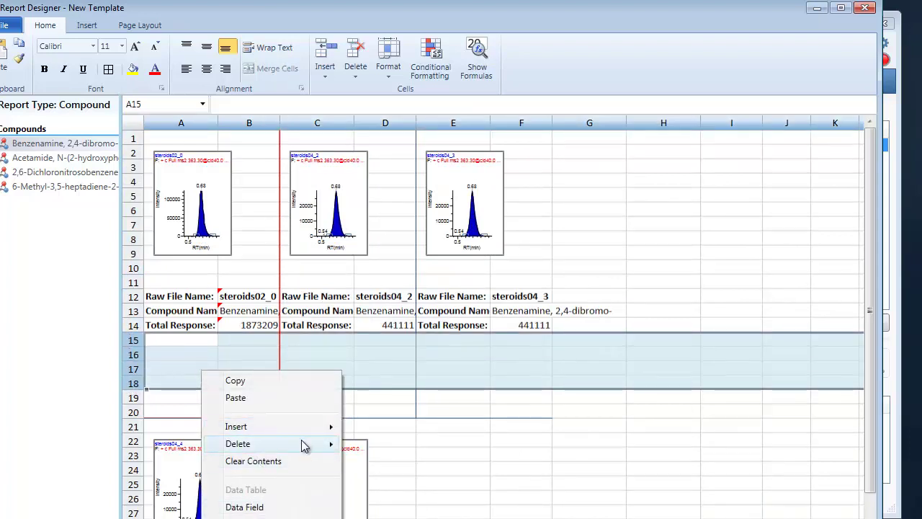
pyautogui.click(396, 460)
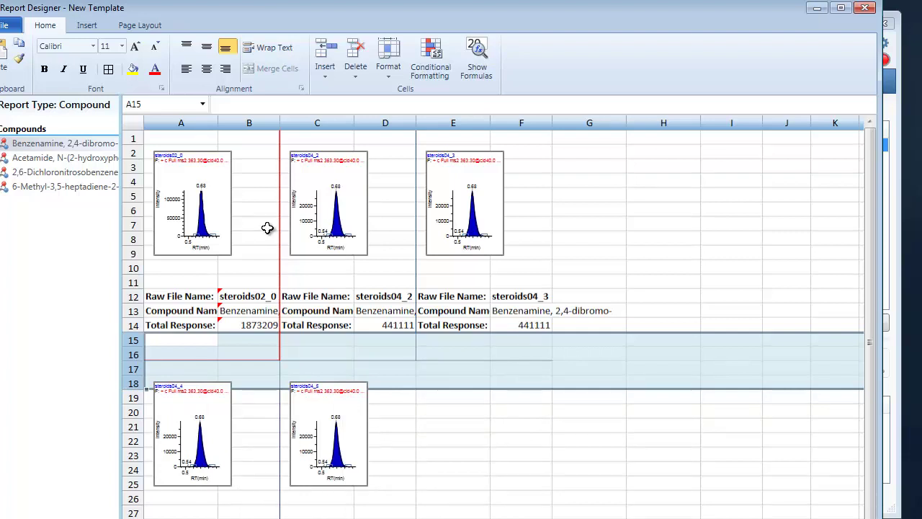
pyautogui.click(248, 280)
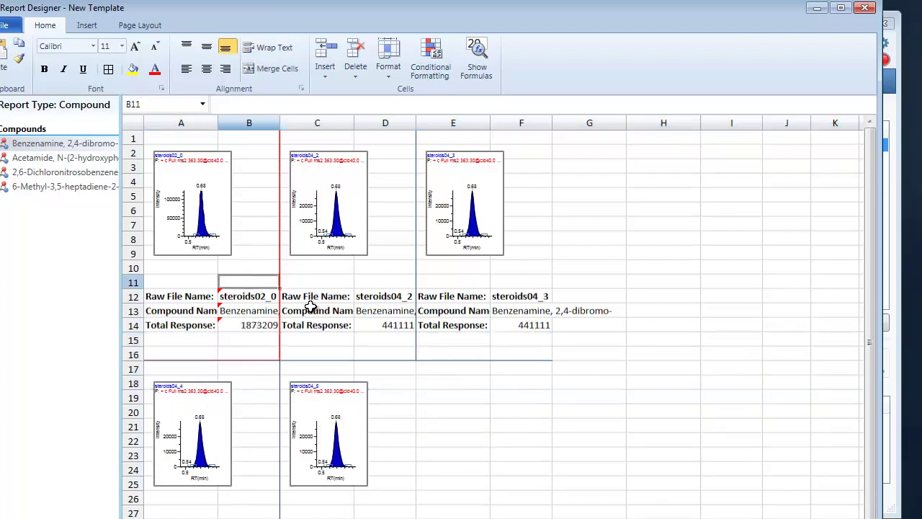
# - Reconfirm the repeat area definition on the tightened block and preview the repeats
pyautogui.click(254, 272)
pyautogui.rightClick(253, 273)
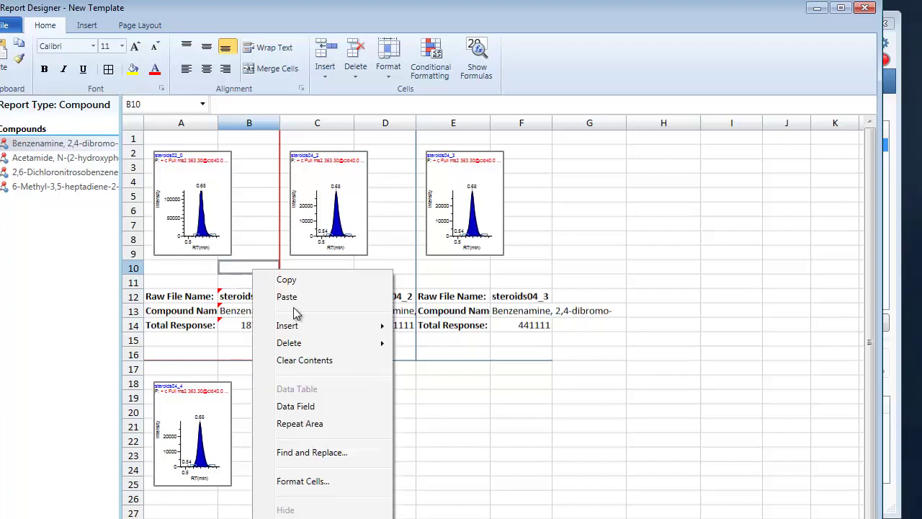
pyautogui.click(316, 423)
pyautogui.write('50')
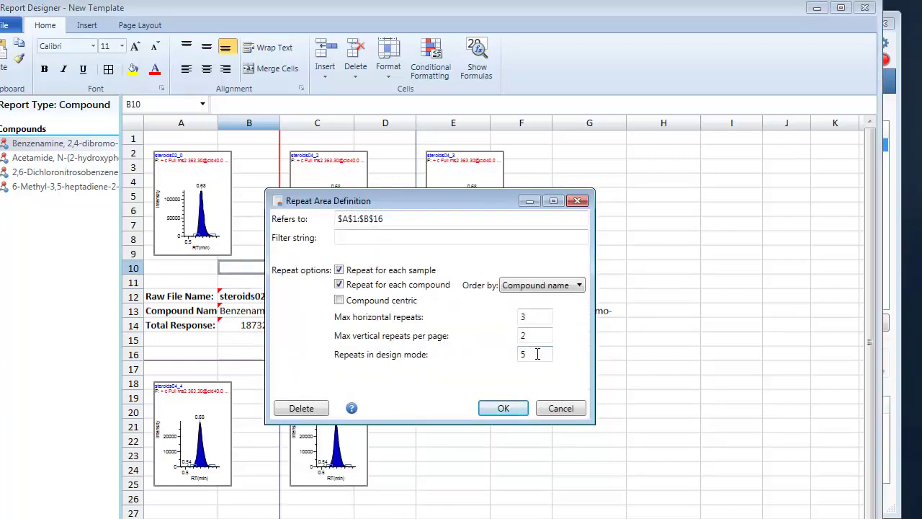
pyautogui.click(504, 408)
pyautogui.scroll(-2, 219, 311)
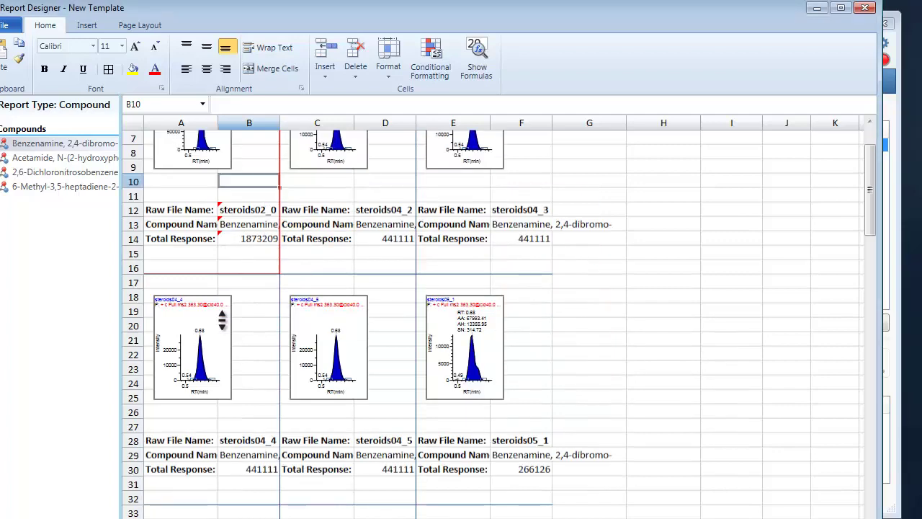
pyautogui.scroll(-2, 219, 313)
pyautogui.scroll(-5, 221, 317)
pyautogui.scroll(6, 221, 320)
pyautogui.scroll(3, 222, 321)
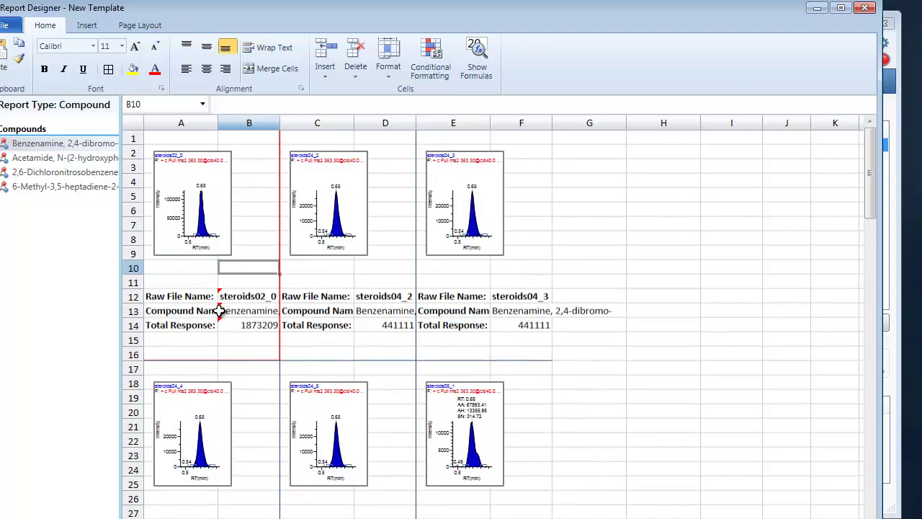
# - Widen columns A and B so field labels and compound names fit
pyautogui.moveTo(280, 123); pyautogui.dragTo(329, 123)
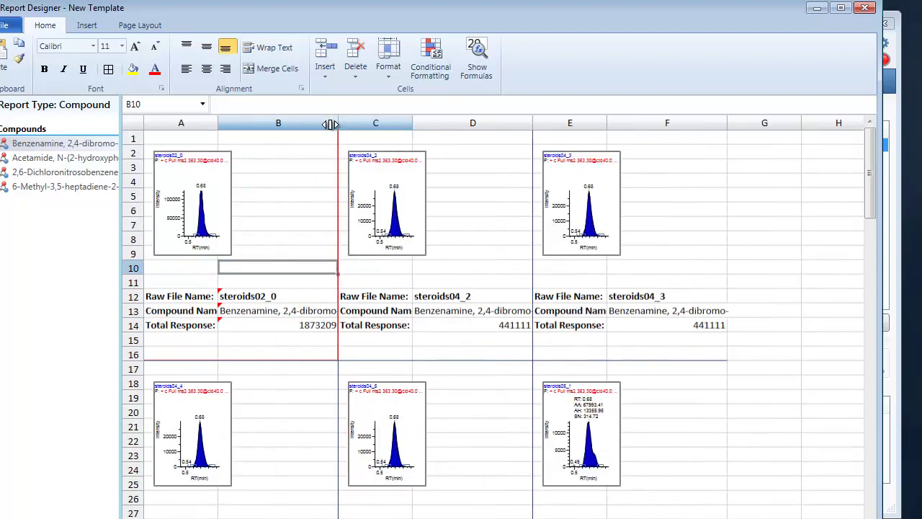
pyautogui.moveTo(219, 123); pyautogui.dragTo(245, 124)
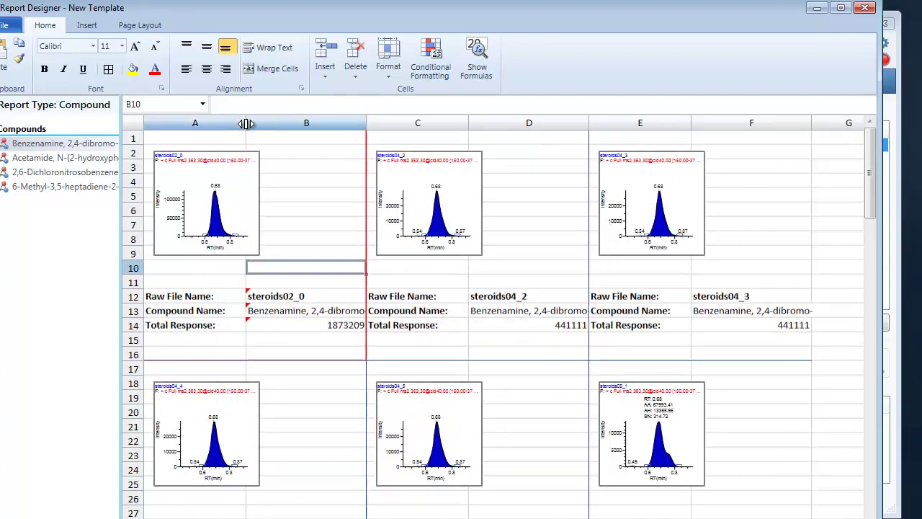
pyautogui.click(296, 248)
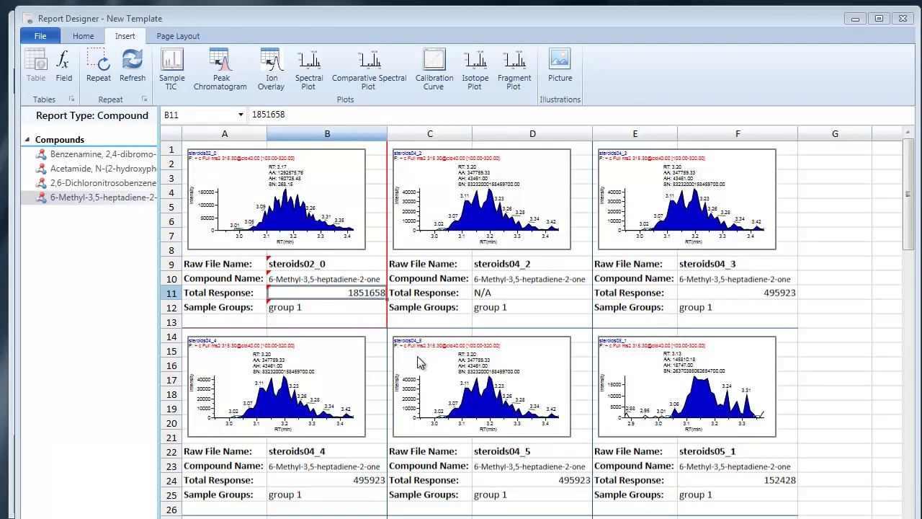
# - Set the repeat area filter string to sample.groups="group 3"
pyautogui.click(362, 279)
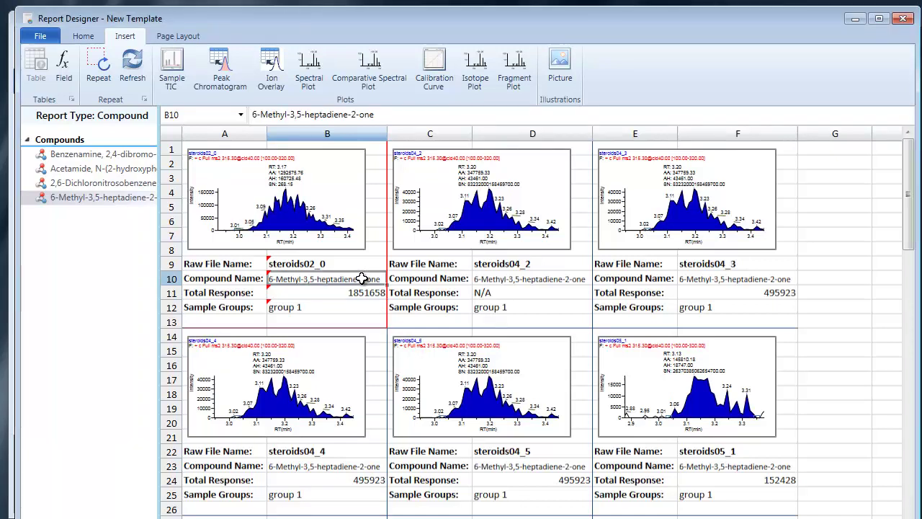
pyautogui.rightClick(304, 297)
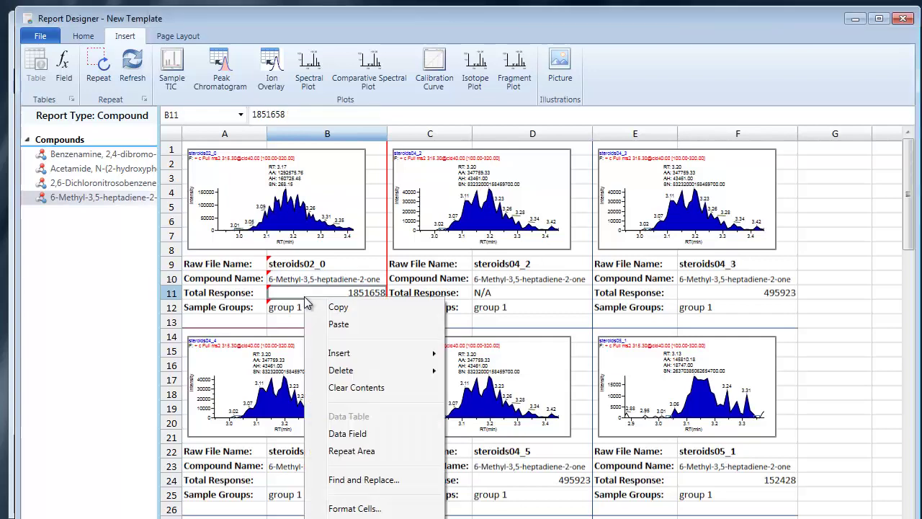
pyautogui.click(369, 450)
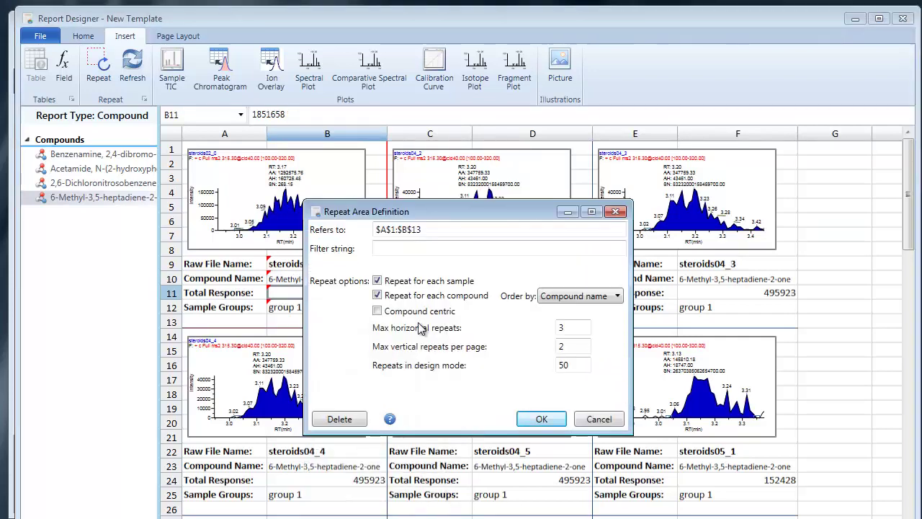
pyautogui.click(396, 248)
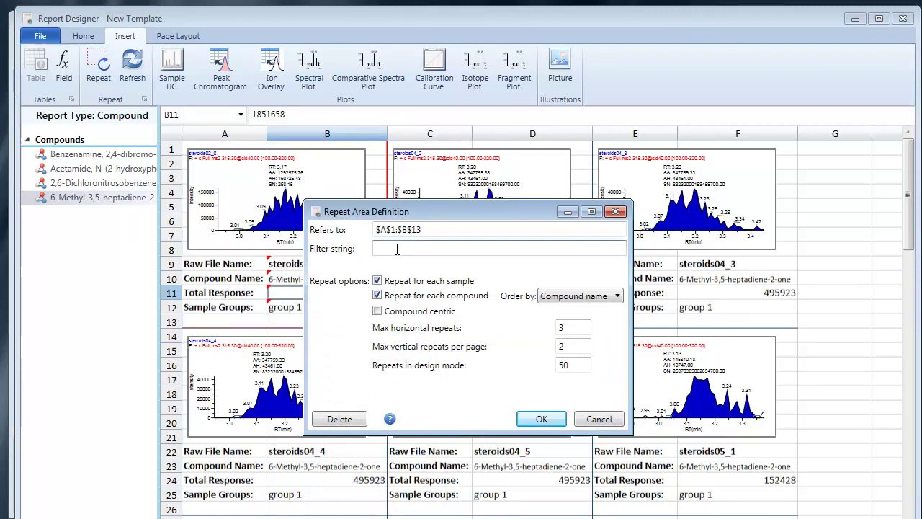
pyautogui.write('samp')
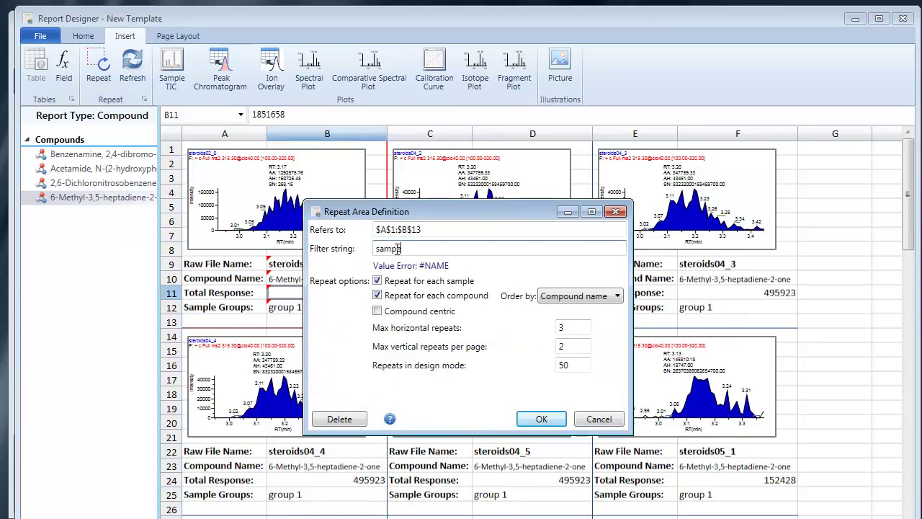
pyautogui.write('le.group')
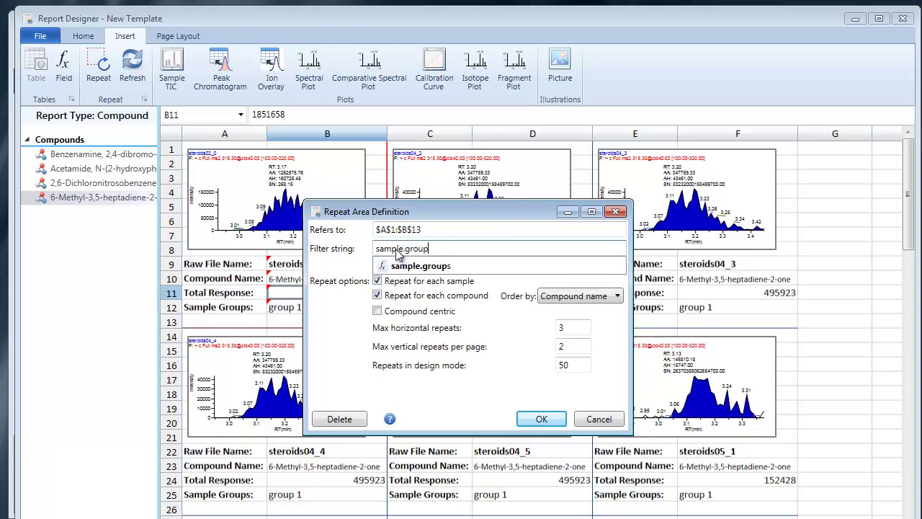
pyautogui.press('Down')
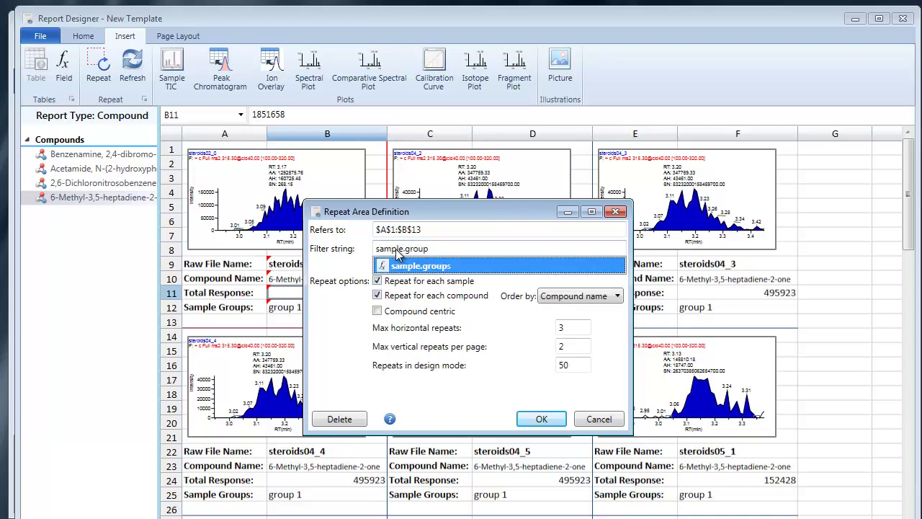
pyautogui.press('Return')
pyautogui.write('=')
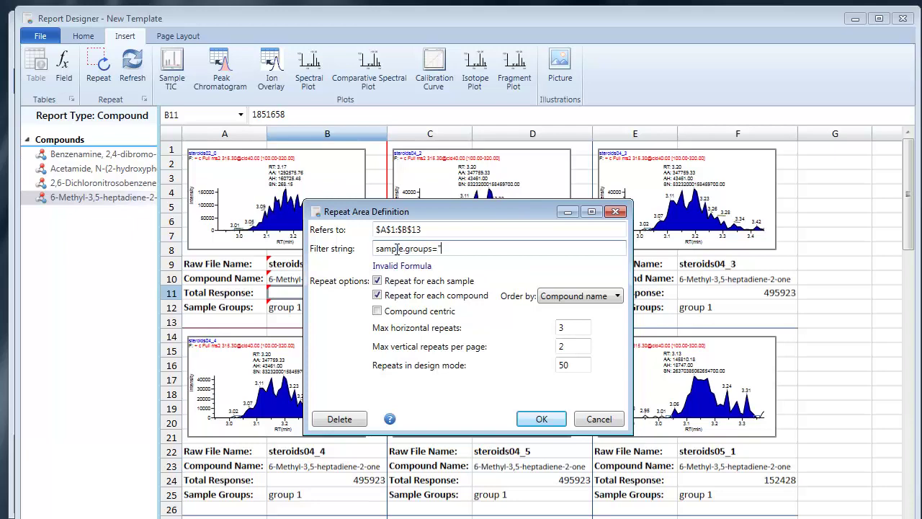
pyautogui.write('"')
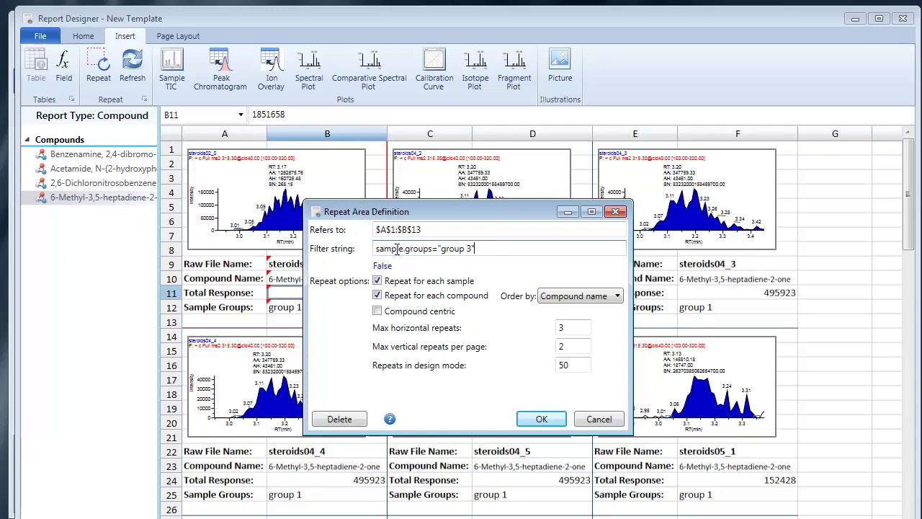
pyautogui.click(542, 418)
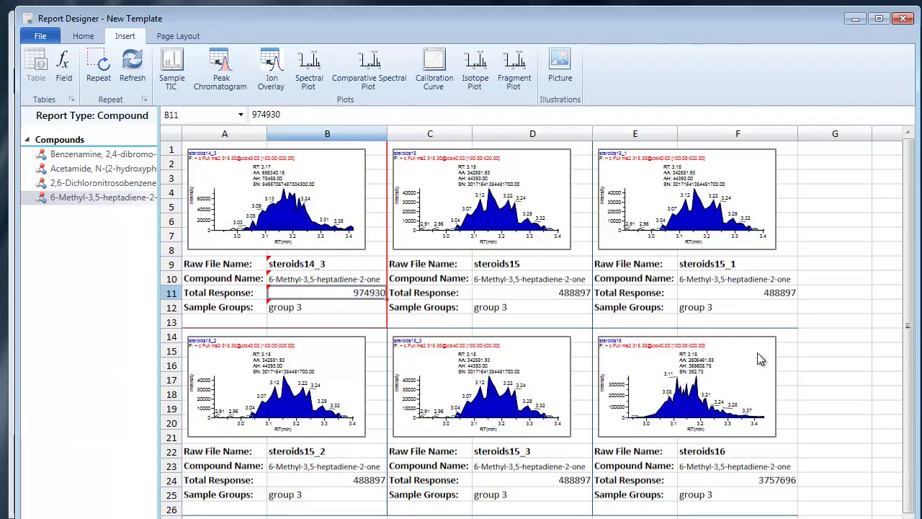
pyautogui.scroll(-2, 757, 352)
pyautogui.moveTo(238, 409); pyautogui.dragTo(377, 409)
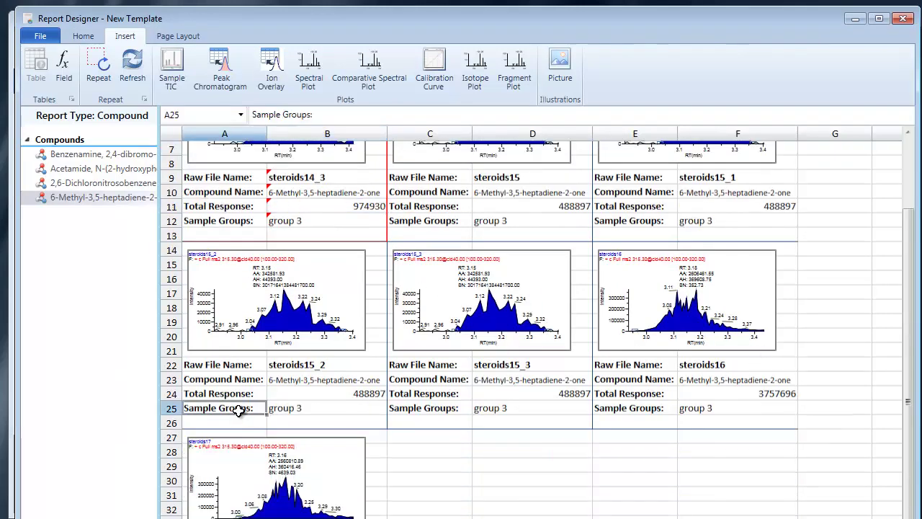